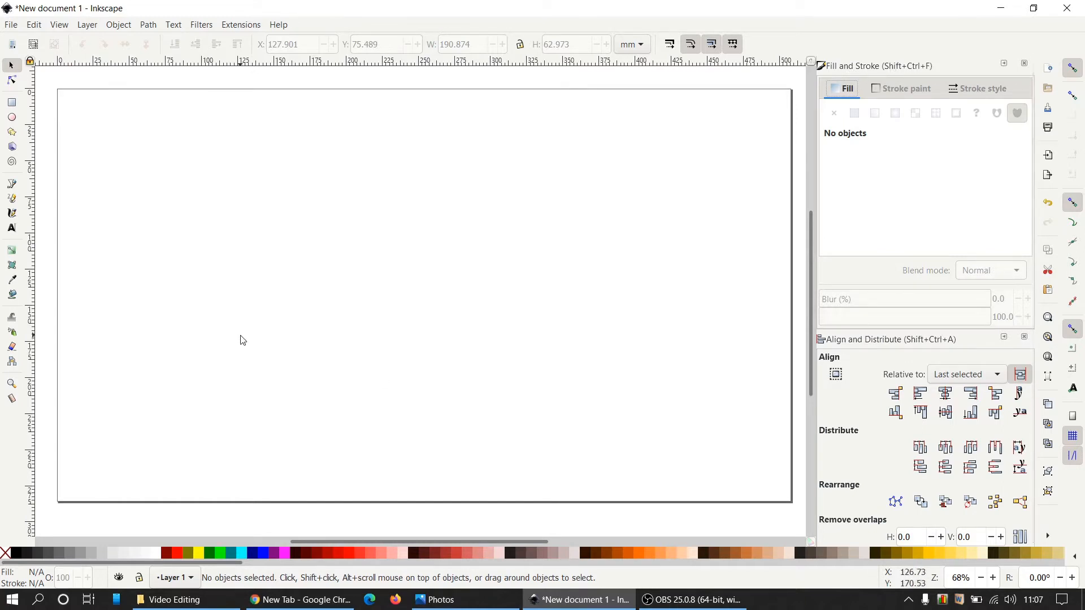
Draw a three-cornered polygon about 186 mm wide and move it near the middle of the page
left_click(14, 136)
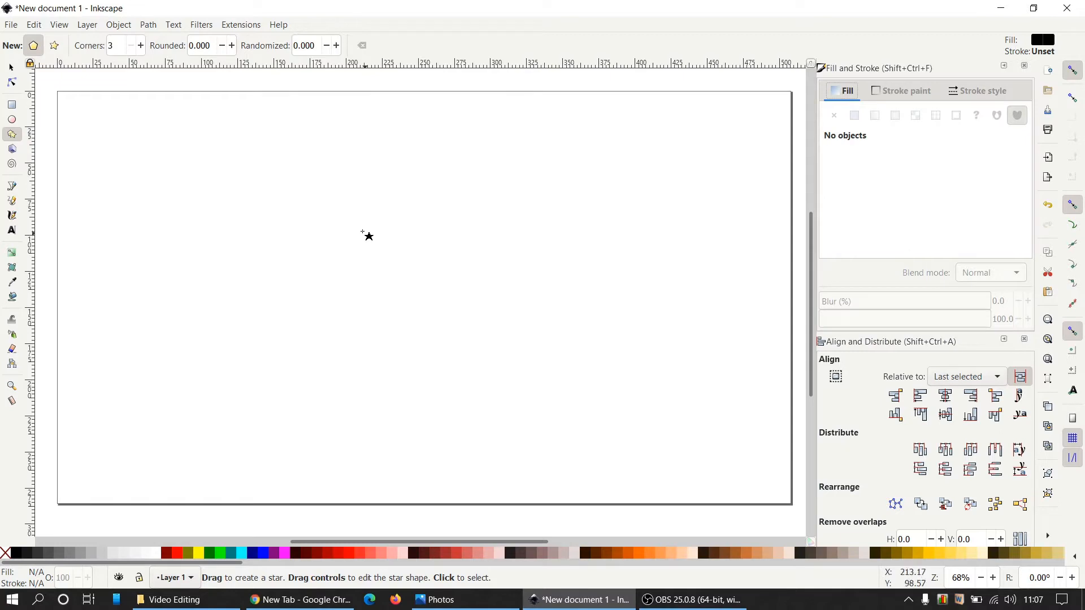
left_click_drag(345, 202, 474, 290)
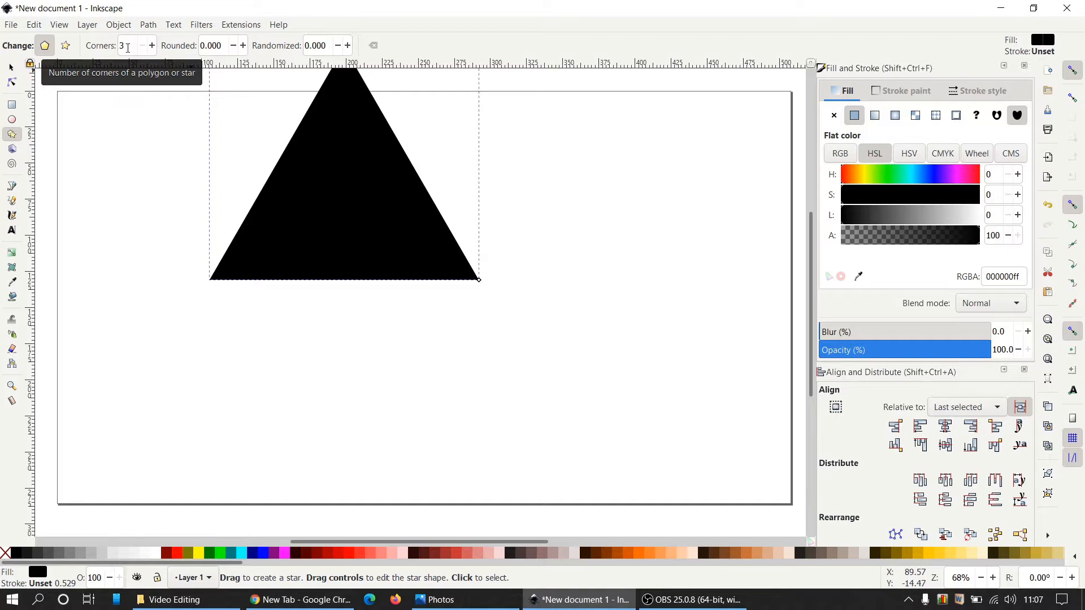
left_click(12, 68)
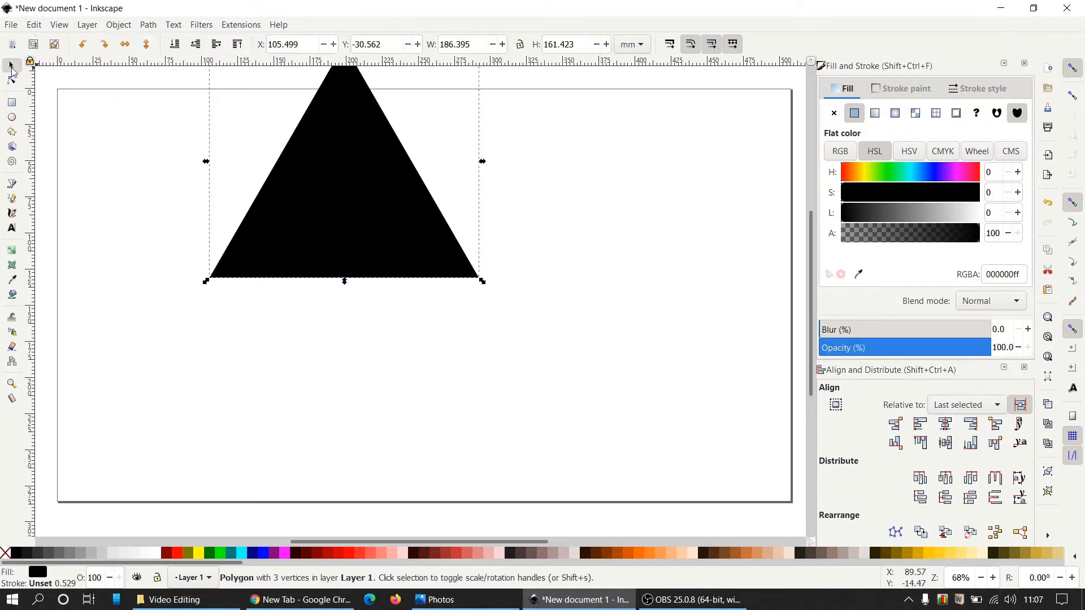
left_click_drag(346, 184, 413, 297)
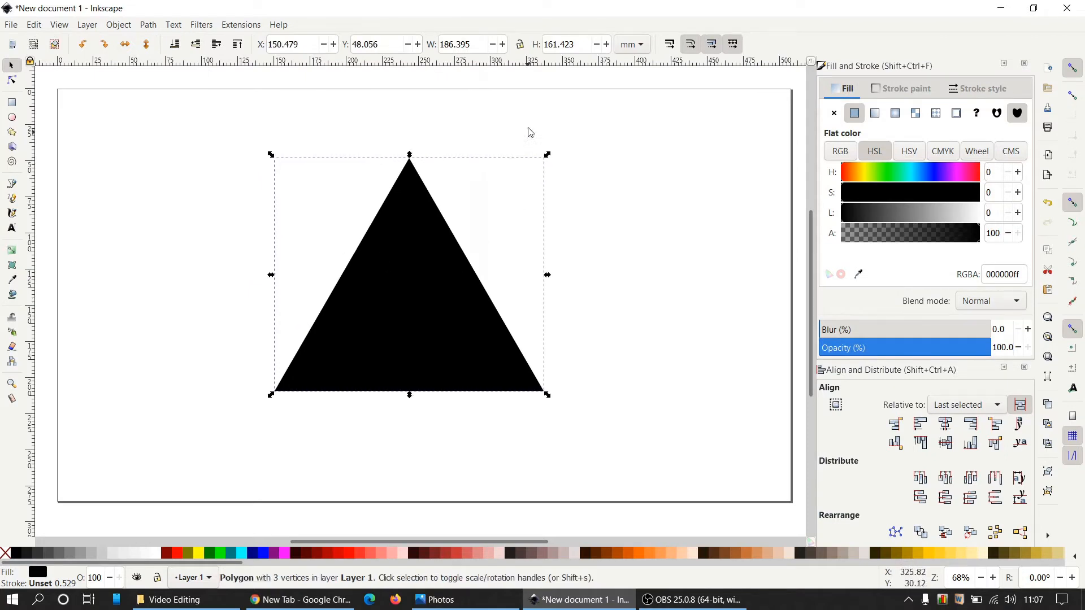
Lock the triangle's proportions, switch the units to px and set its width to 350 px
left_click(520, 50)
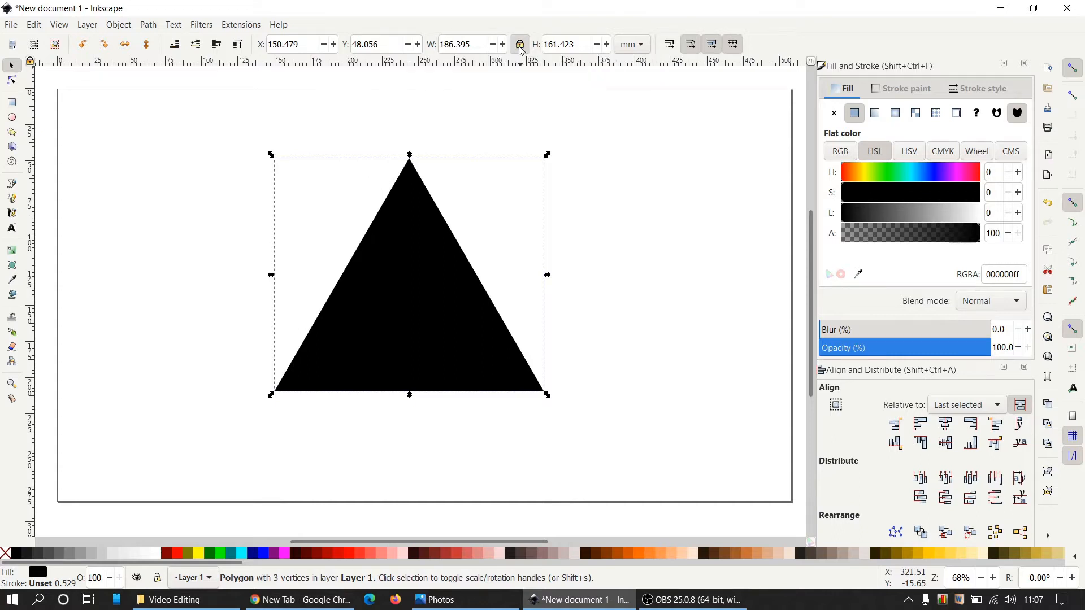
left_click(635, 47)
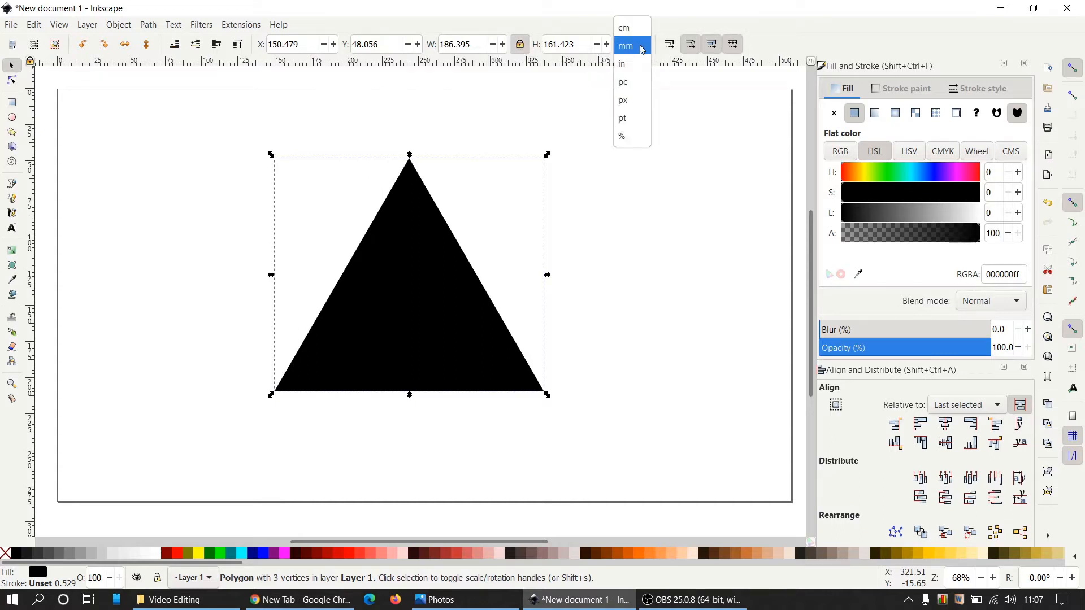
left_click(625, 101)
left_click(478, 48)
triple_click(478, 48)
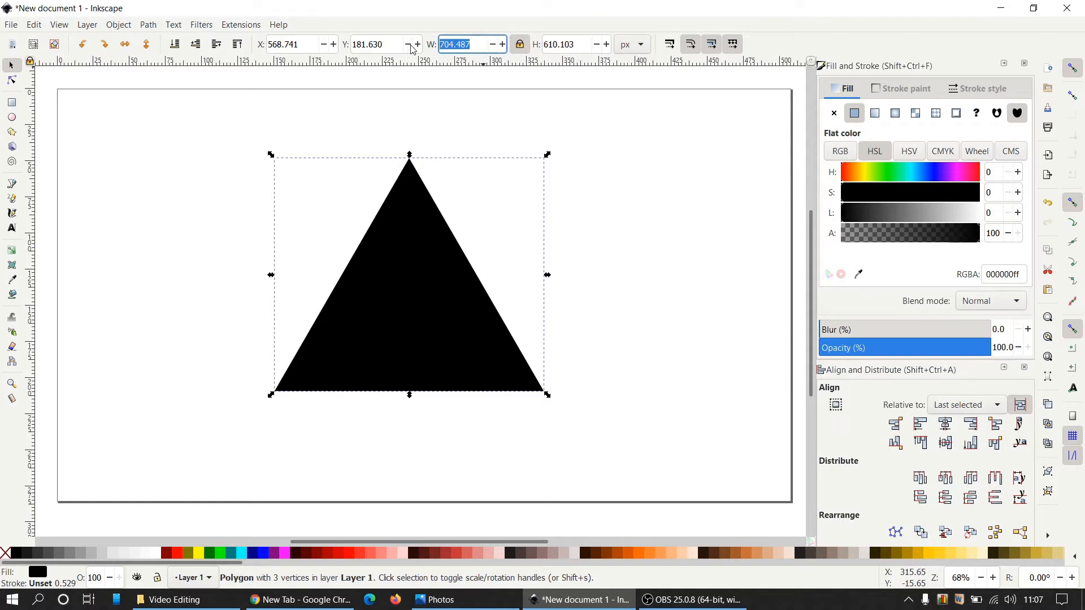
type("350")
key("Return")
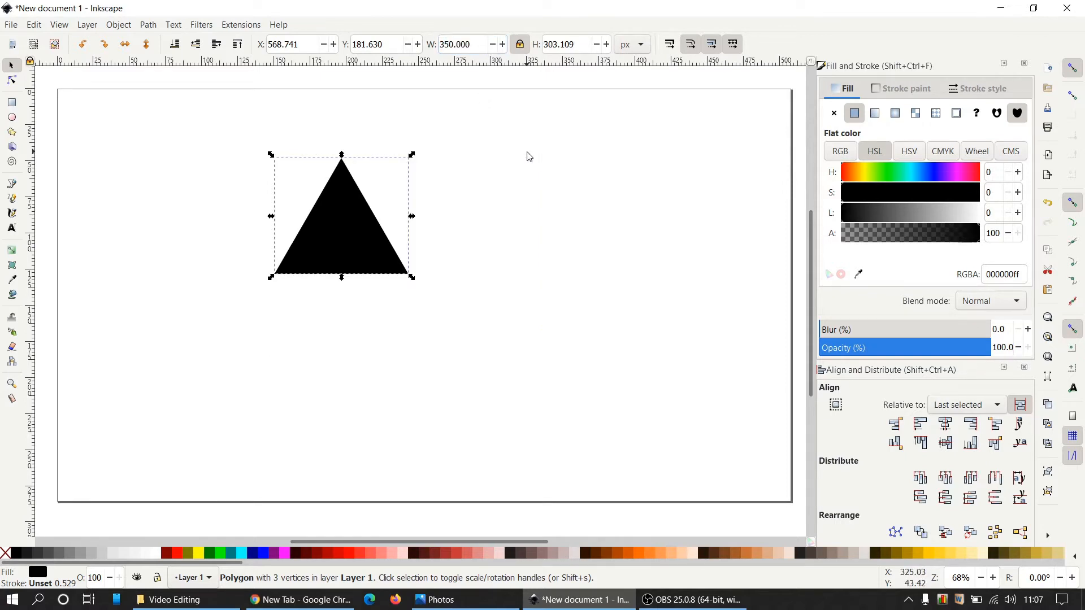
Move the resized triangle closer to the page centre and lower its opacity to about 52%
left_click_drag(367, 237, 433, 268)
scroll(504, 302, "up", 1, "ctrl")
scroll(505, 302, "up", 1, "ctrl")
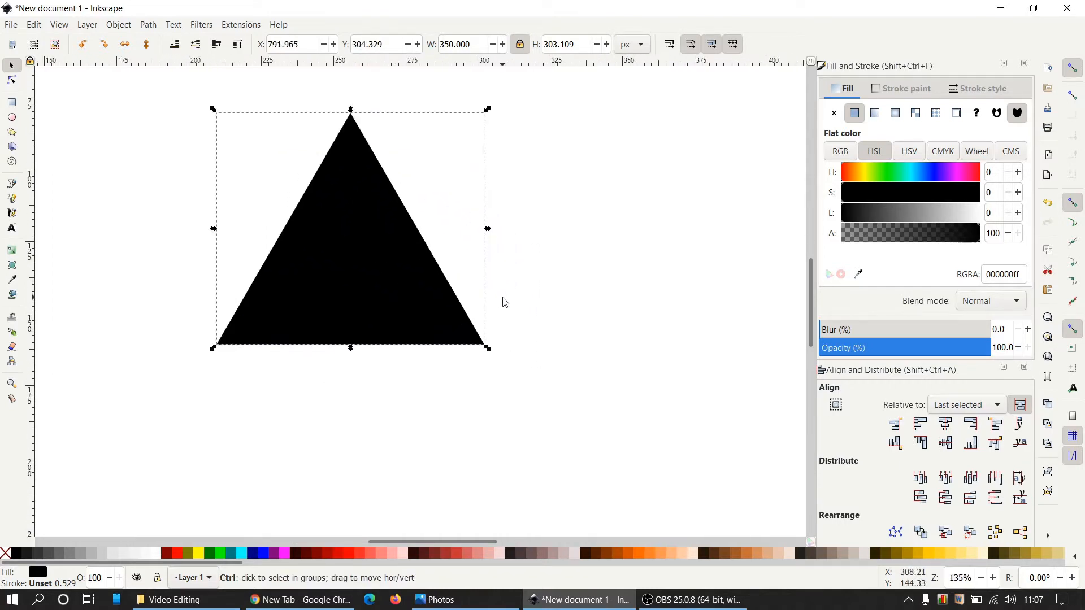
left_click_drag(436, 311, 364, 316)
scroll(554, 320, "down", 1, "ctrl")
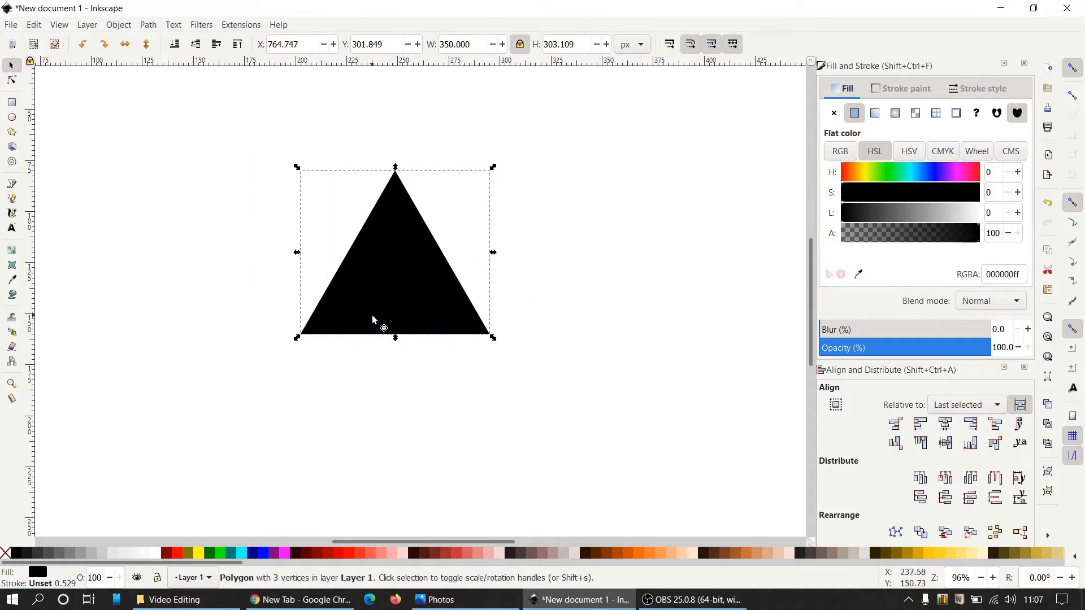
scroll(376, 314, "up", 1, "ctrl")
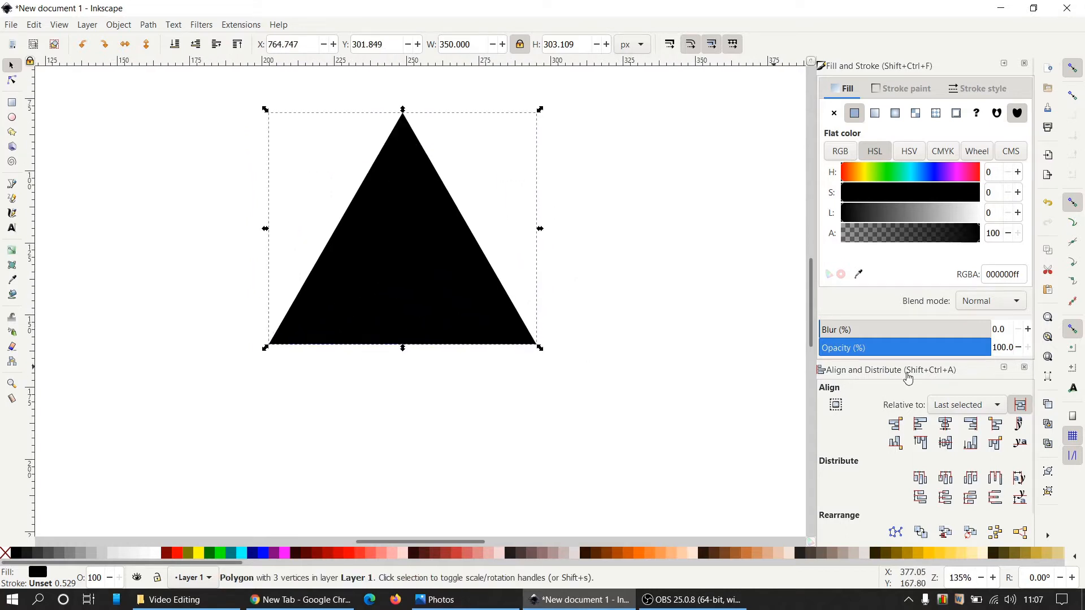
left_click_drag(917, 349, 909, 348)
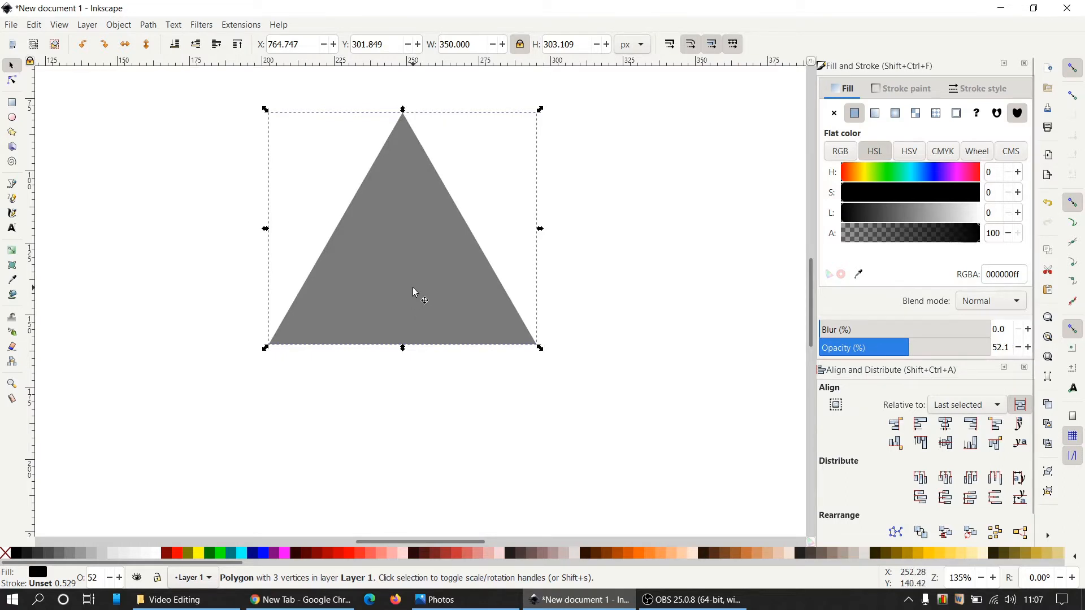
Duplicate the triangle in place and fill the copy with light gray (cccccc)
key("ctrl")
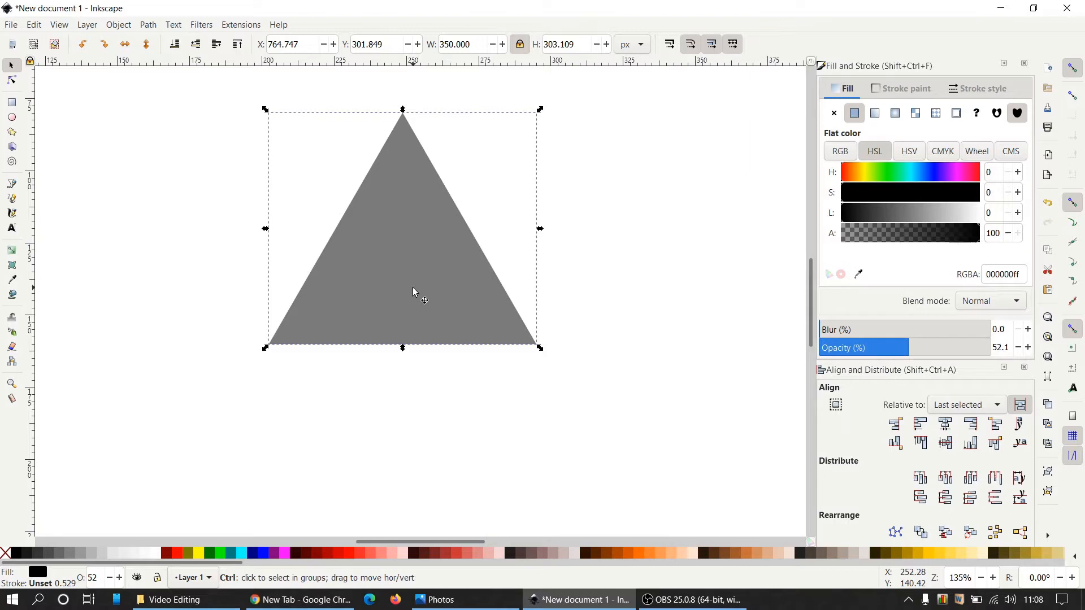
key("ctrl+d")
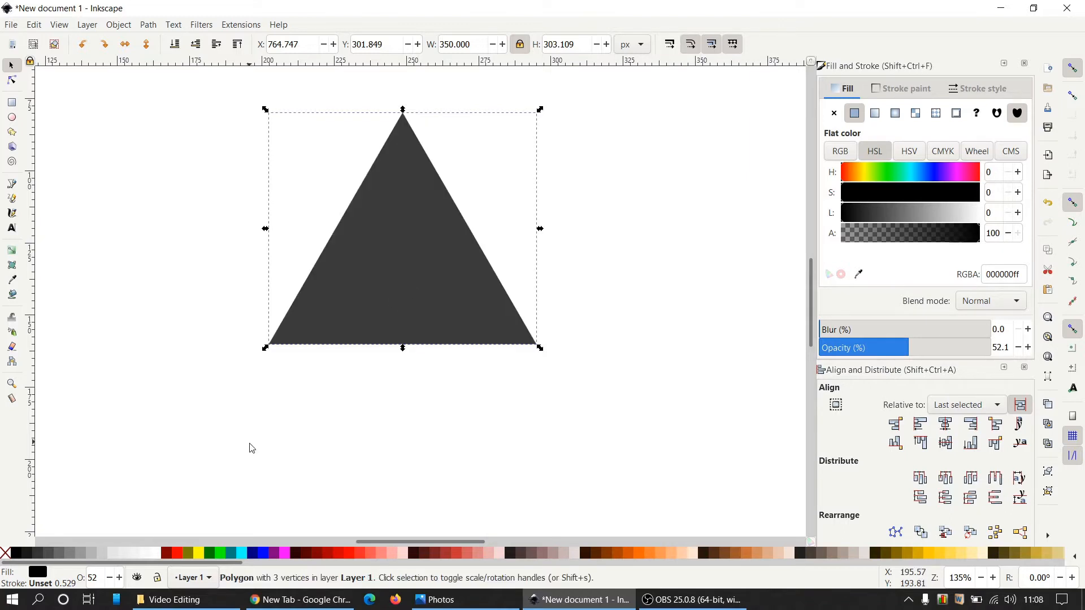
left_click(103, 558)
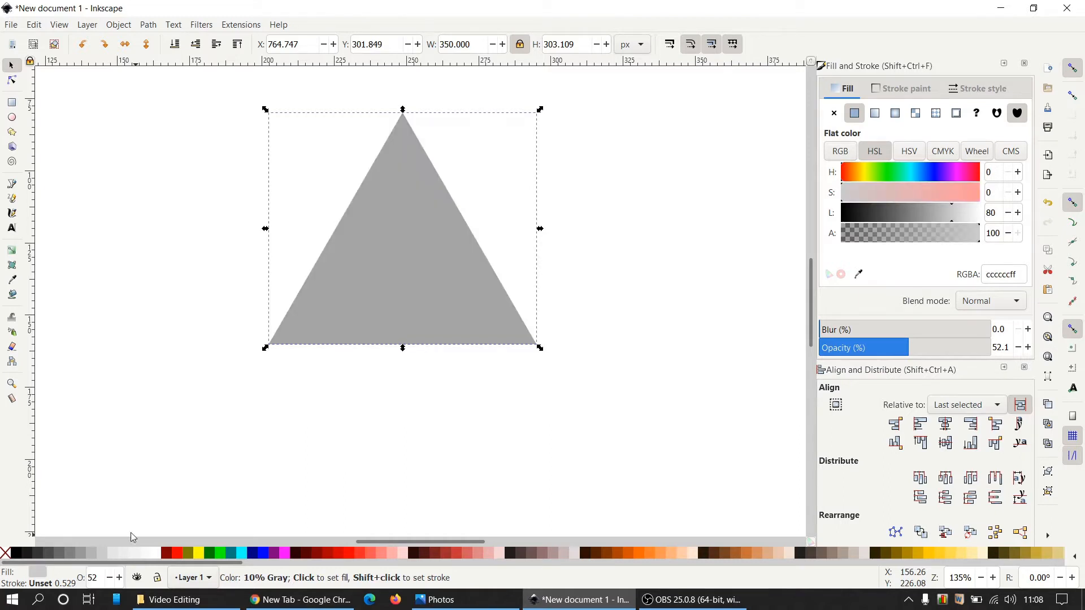
left_click(577, 274)
left_click(433, 275)
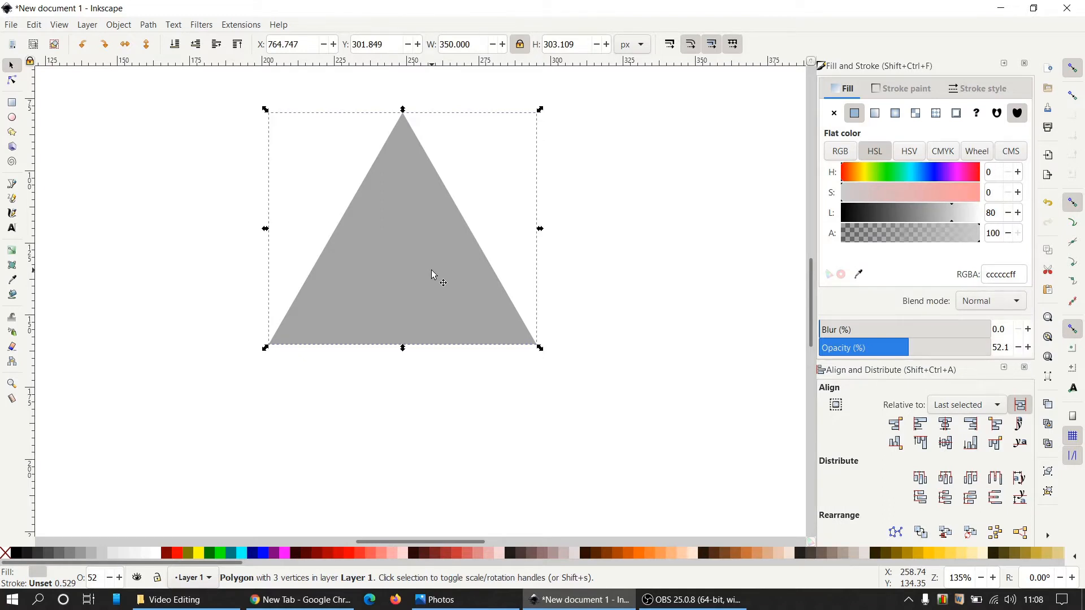
Nudge the light gray triangle horizontally to the right by 24 px from the original
key("Right")
key("Right")
key("Right")
key("Right")
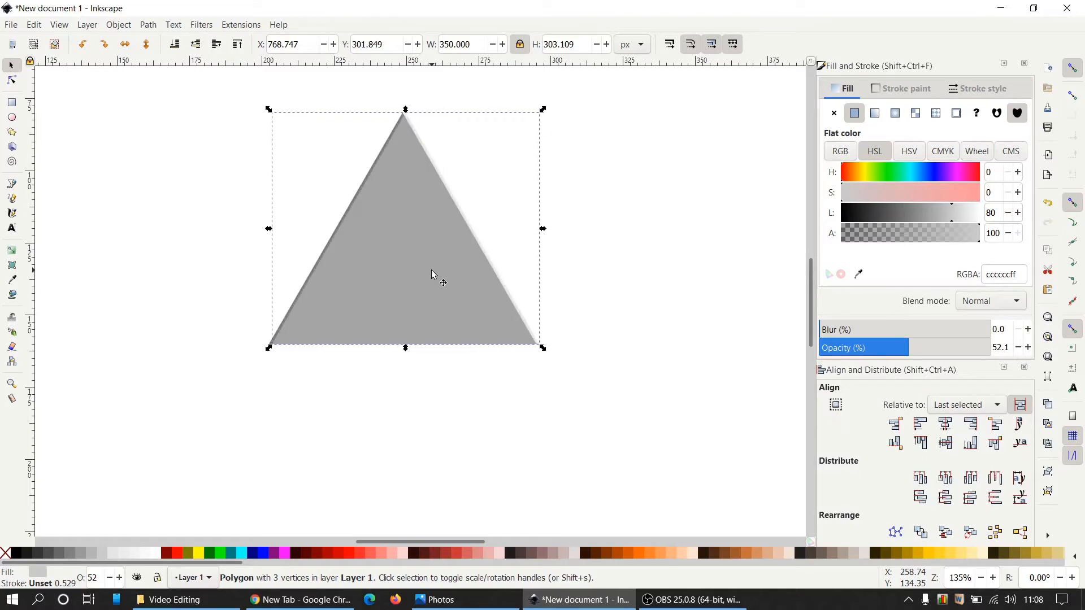
key("Right")
key("Right")
key("Right")
key("Right")
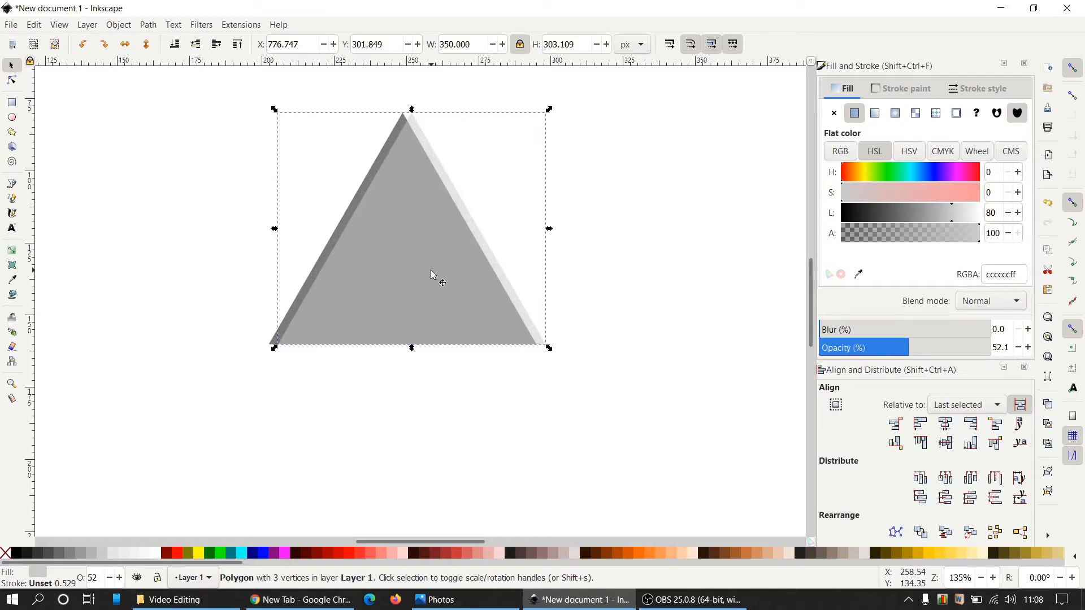
key("Right")
key("Right")
key("Right")
key("Right")
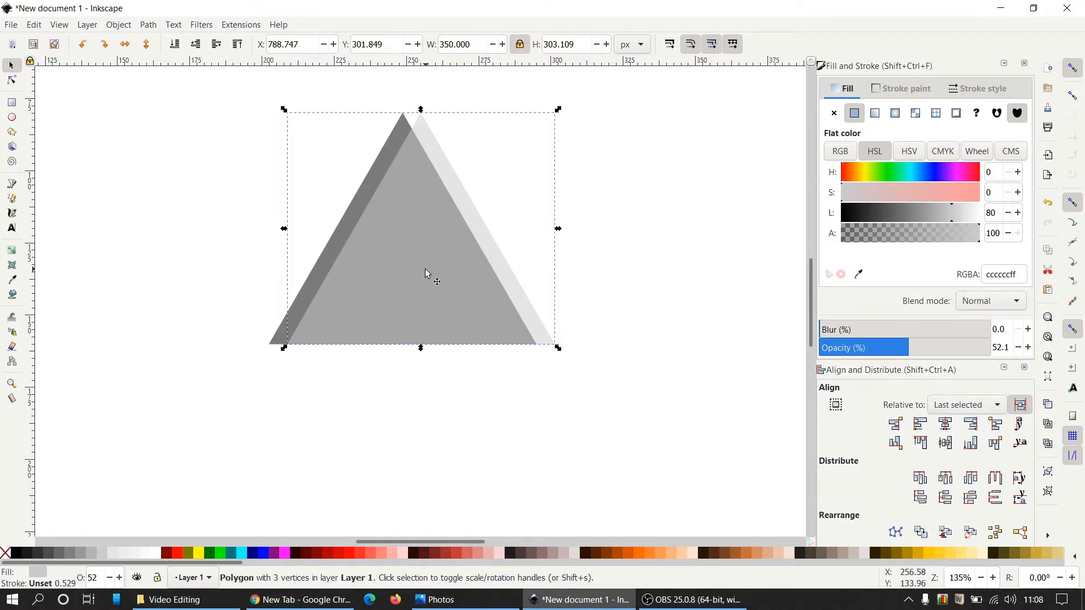
Enable snapping to cusp nodes and trace a closed four-sided strip between the left edges of the two triangles with the Bezier pen
left_click(208, 293)
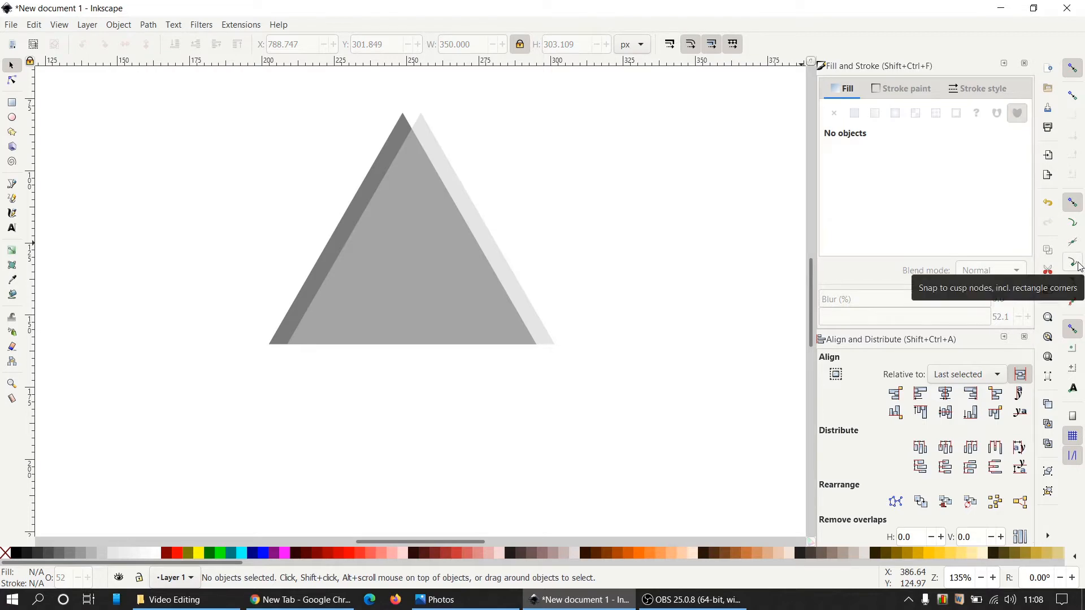
left_click(1078, 264)
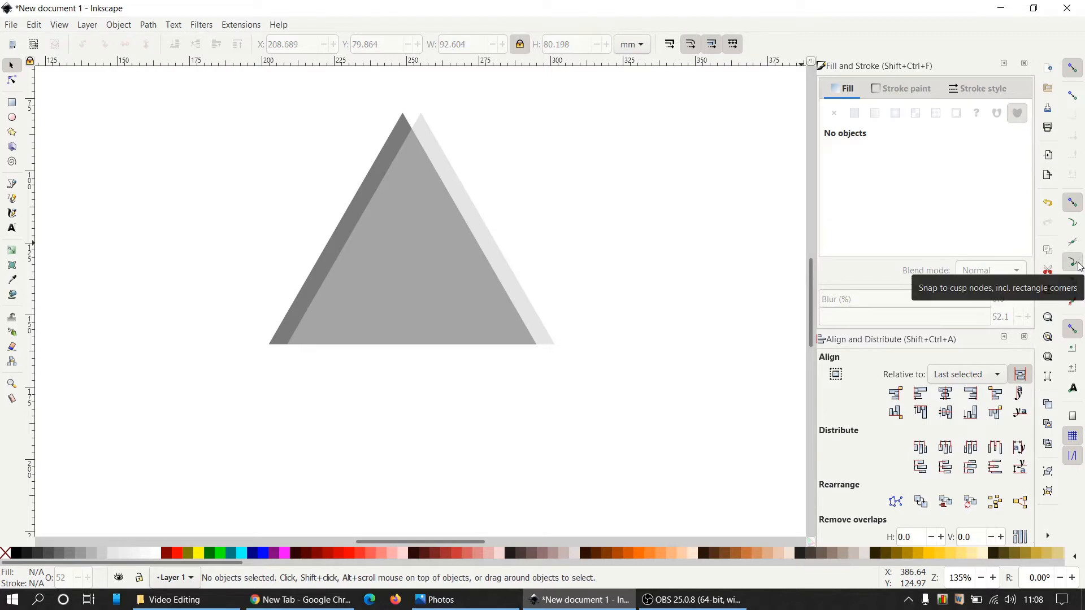
left_click(13, 186)
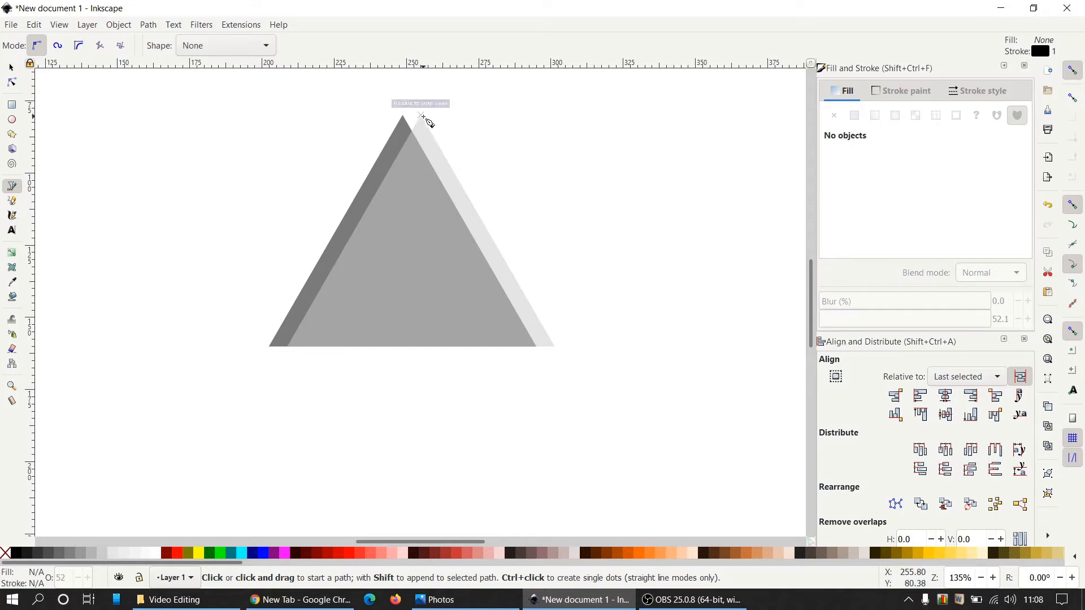
left_click(423, 117)
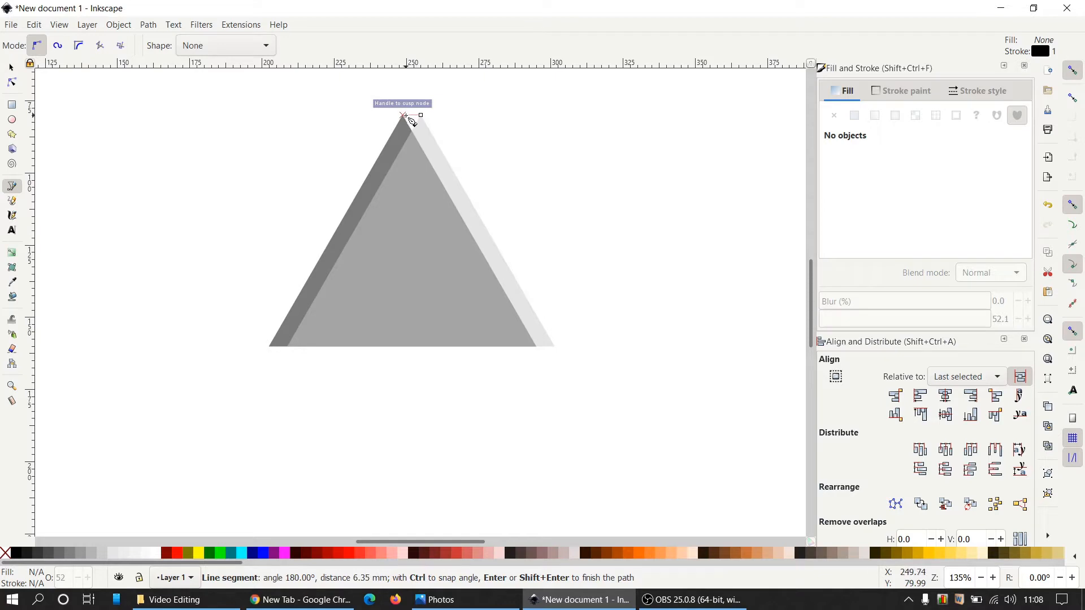
left_click(404, 116)
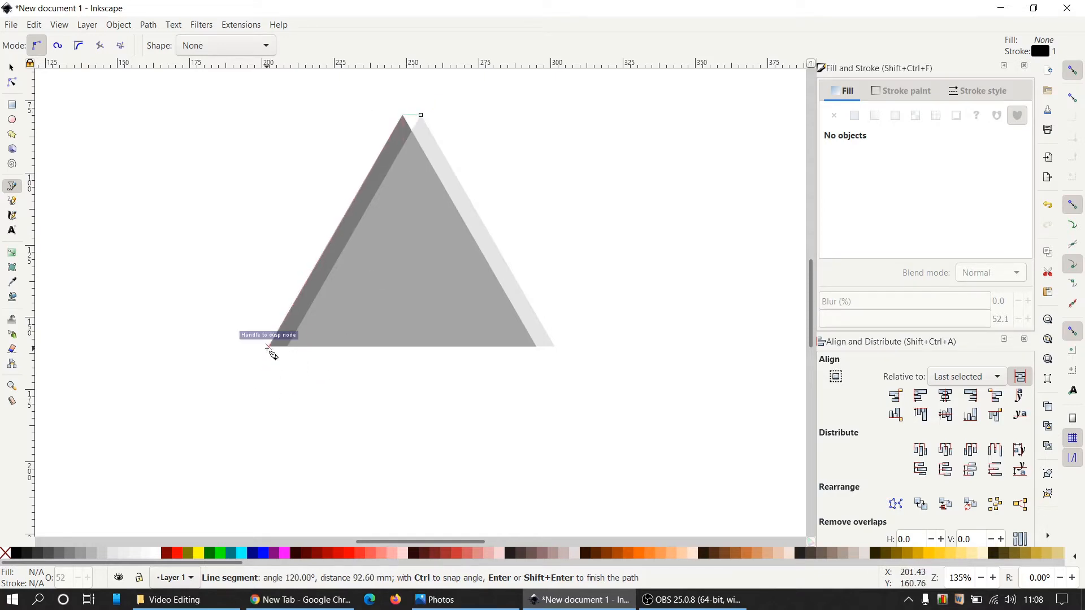
left_click(269, 348)
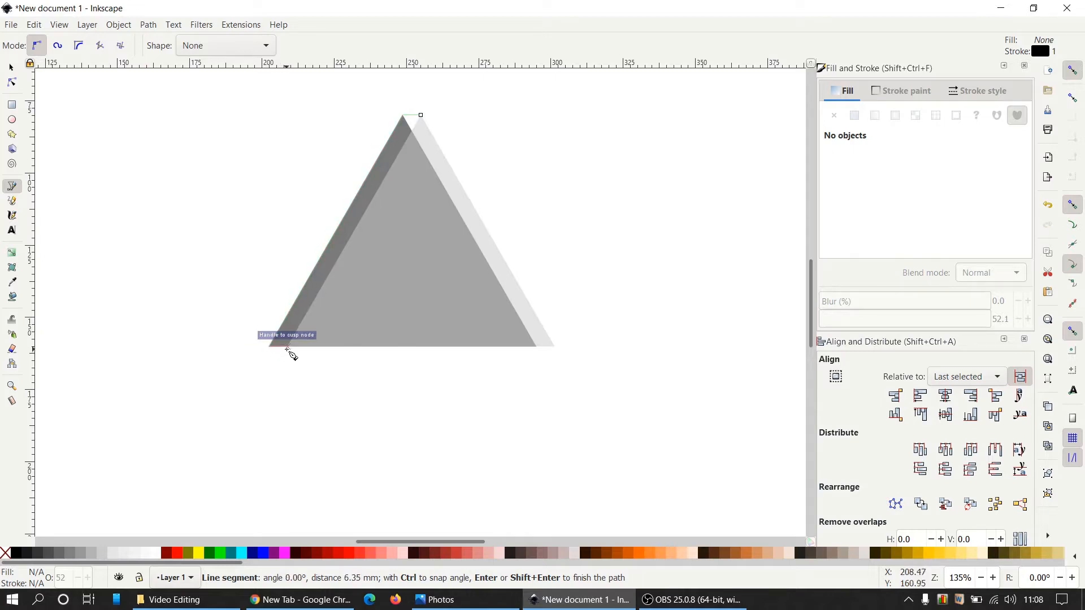
left_click(287, 347)
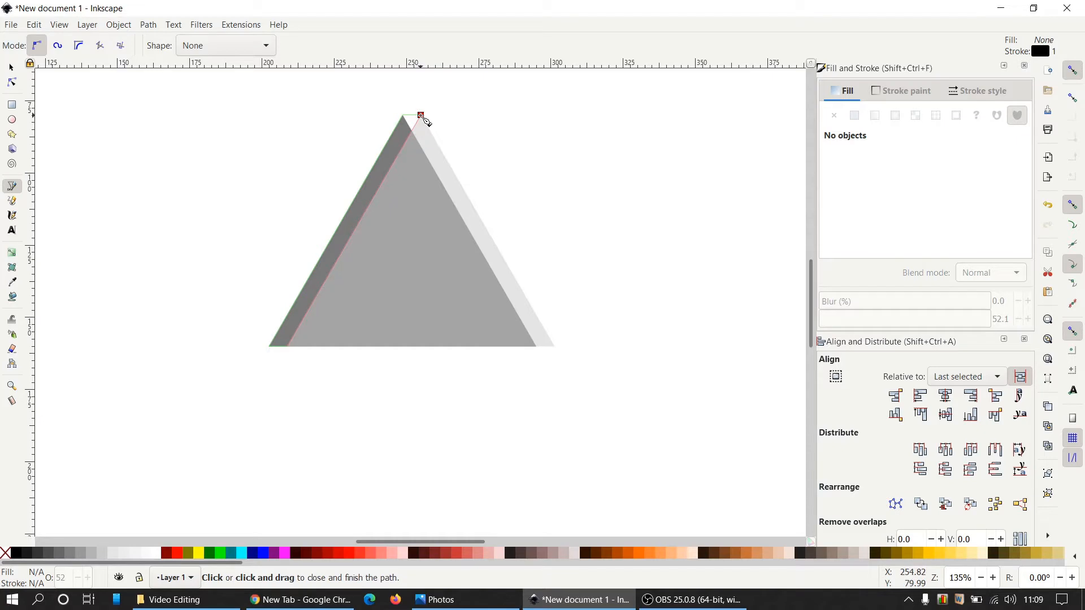
left_click(421, 116)
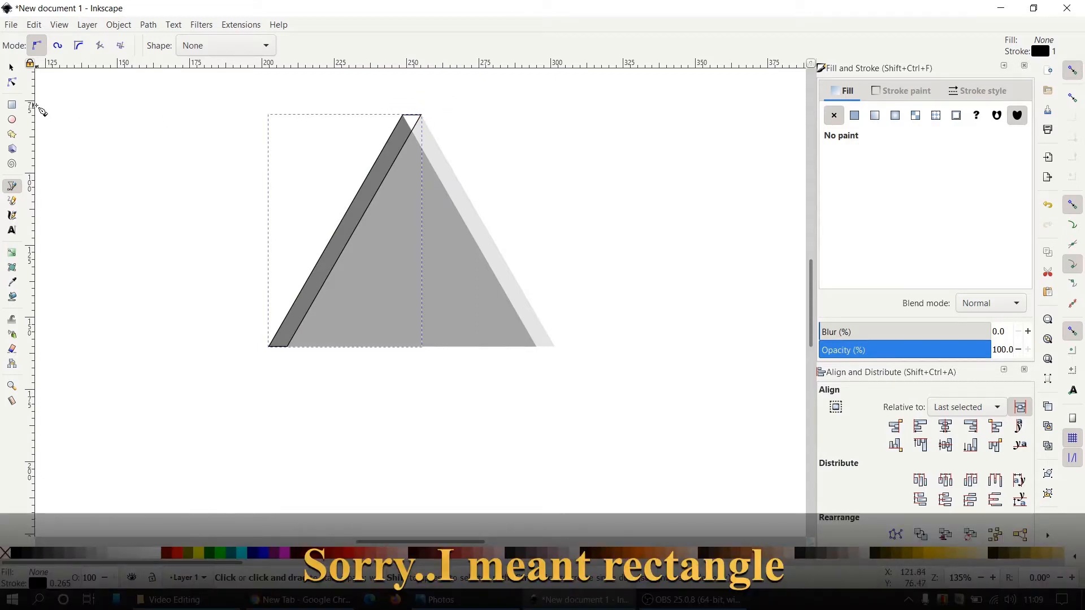
Fill the slanted strip with Maroon (#800000) and remove its stroke
left_click(12, 68)
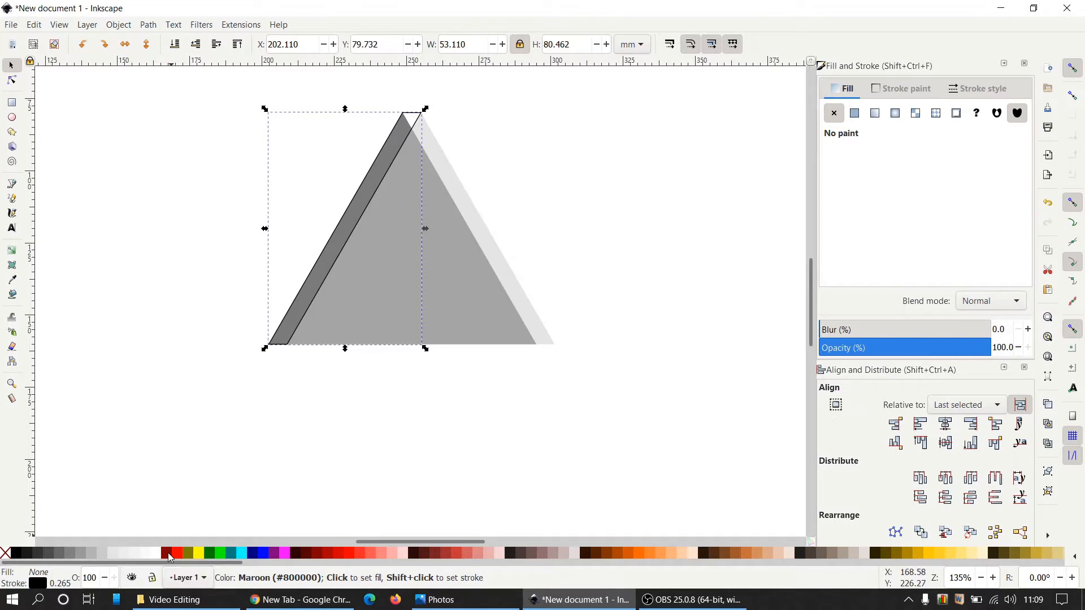
left_click(170, 558)
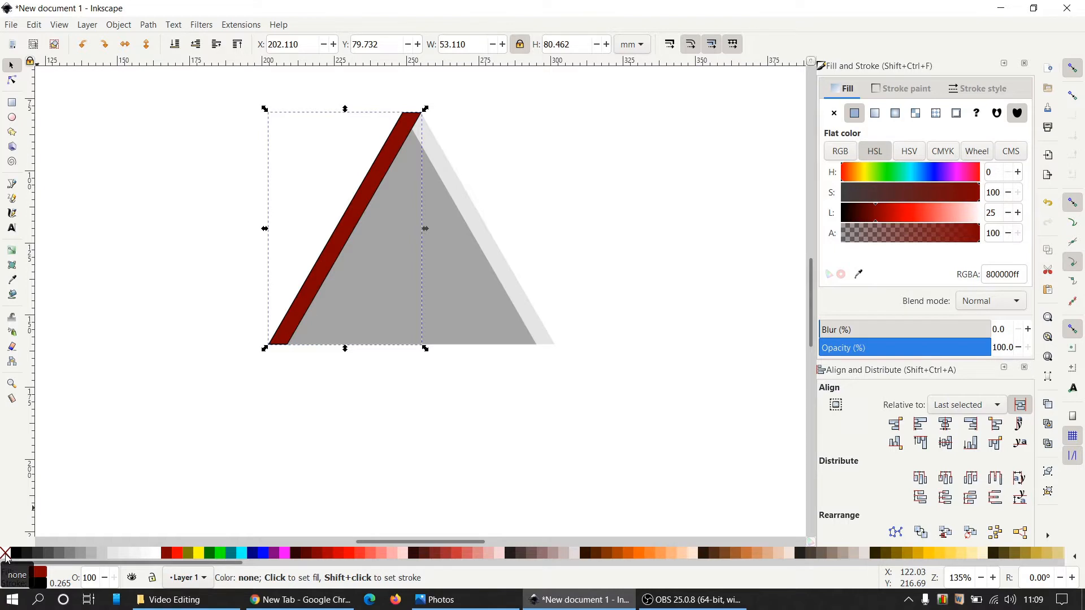
key("shift")
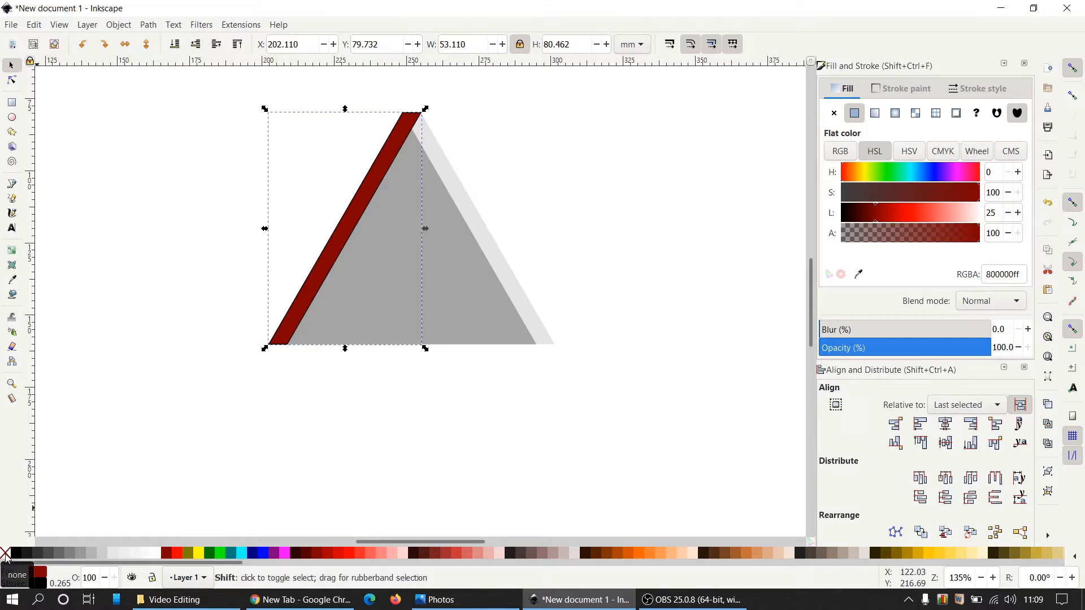
left_click(6, 557, "shift")
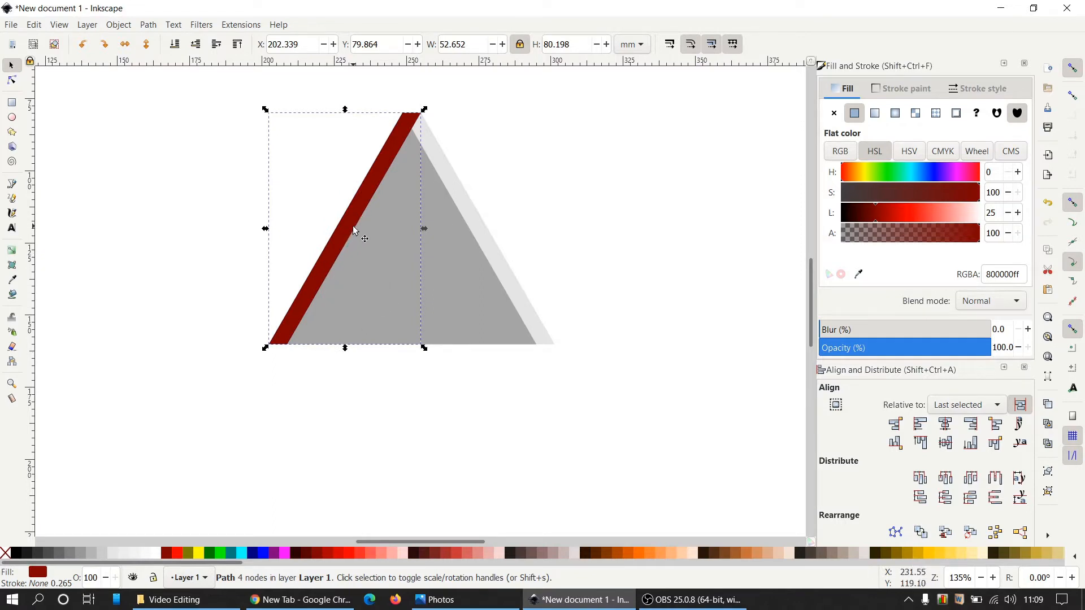
Duplicate the maroon strip, snap the copy against its right edge and fill it with olive (808000)
key("ctrl")
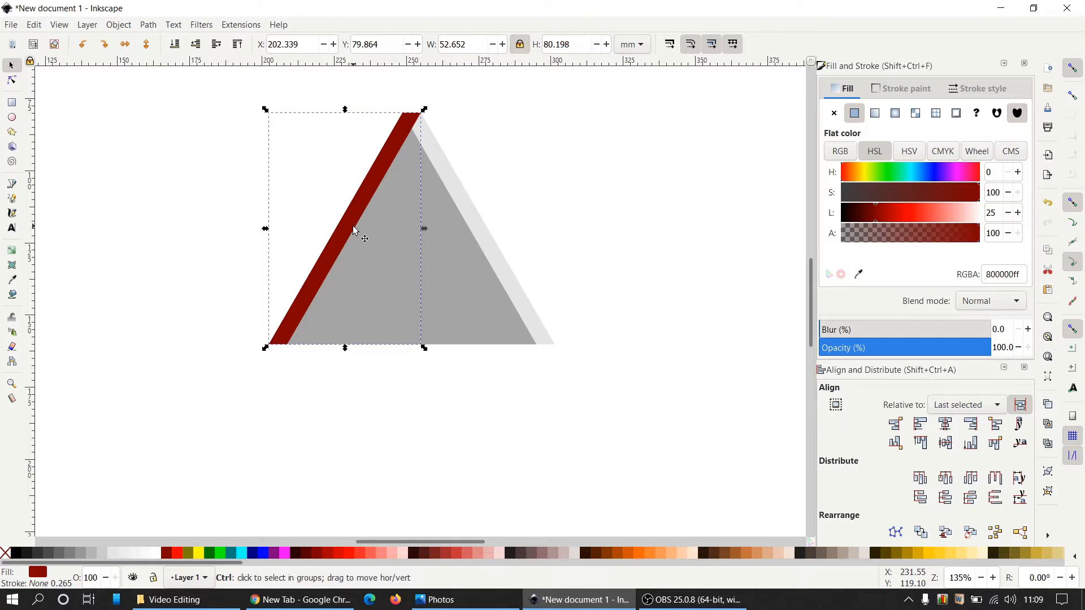
left_click_drag(355, 232, 379, 233)
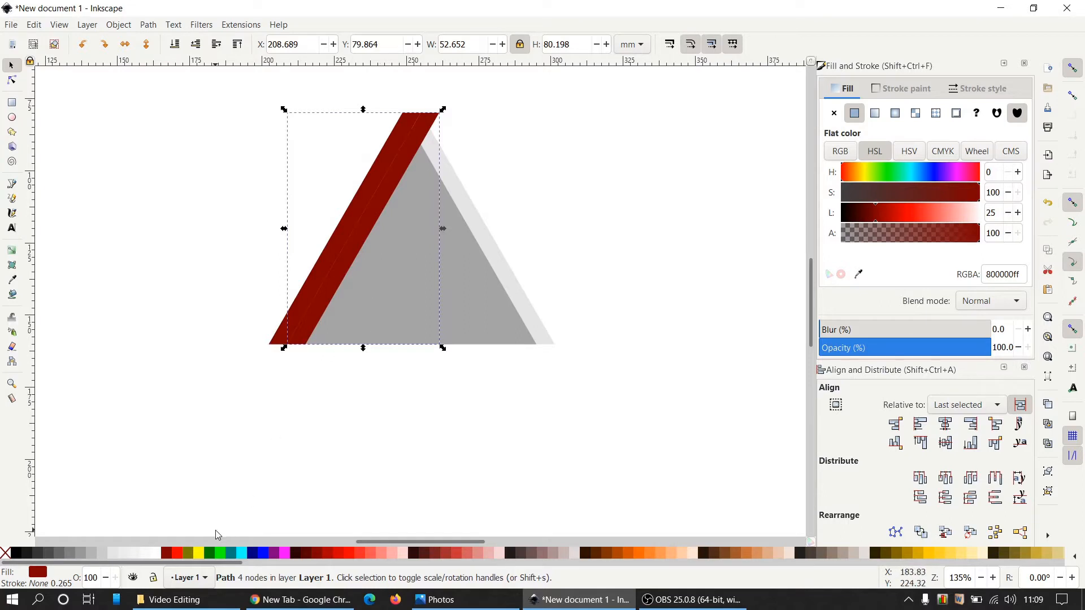
left_click(191, 559)
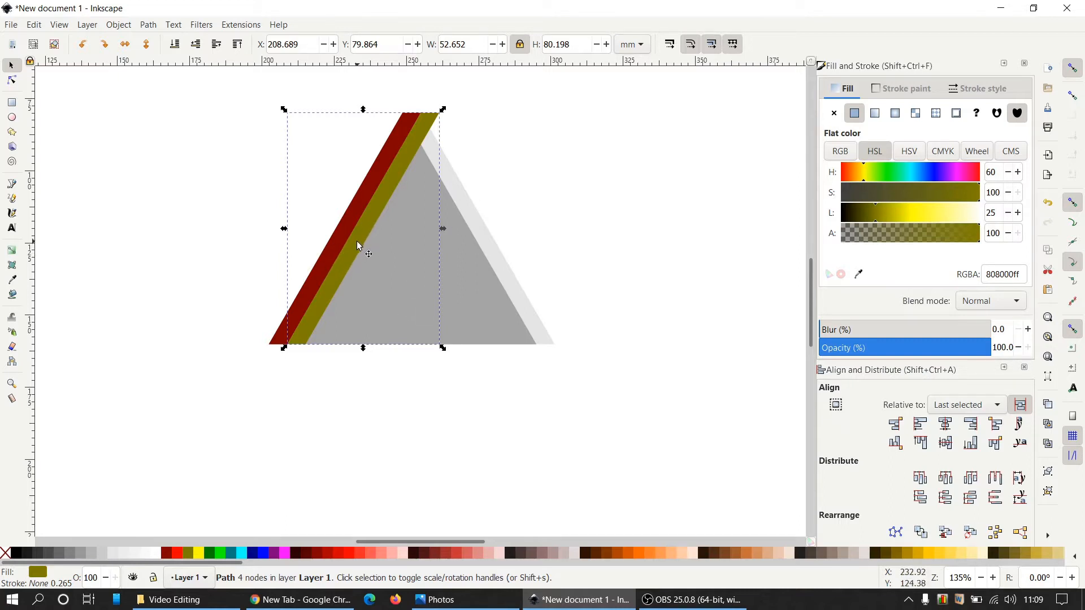
left_click_drag(359, 246, 370, 249)
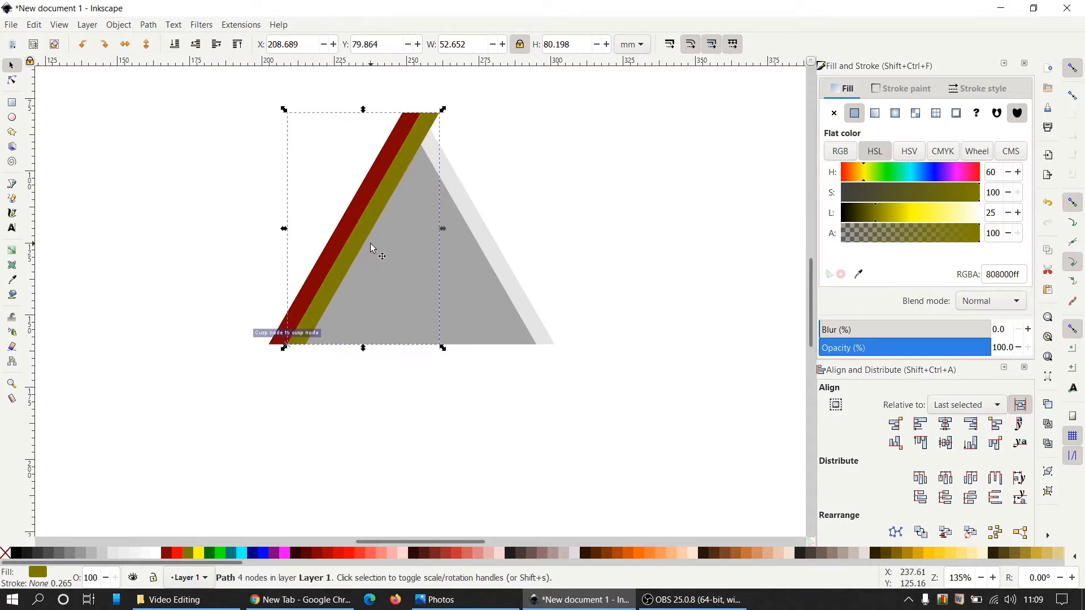
Duplicate the maroon and olive strips together and group the two copies
left_click(655, 253)
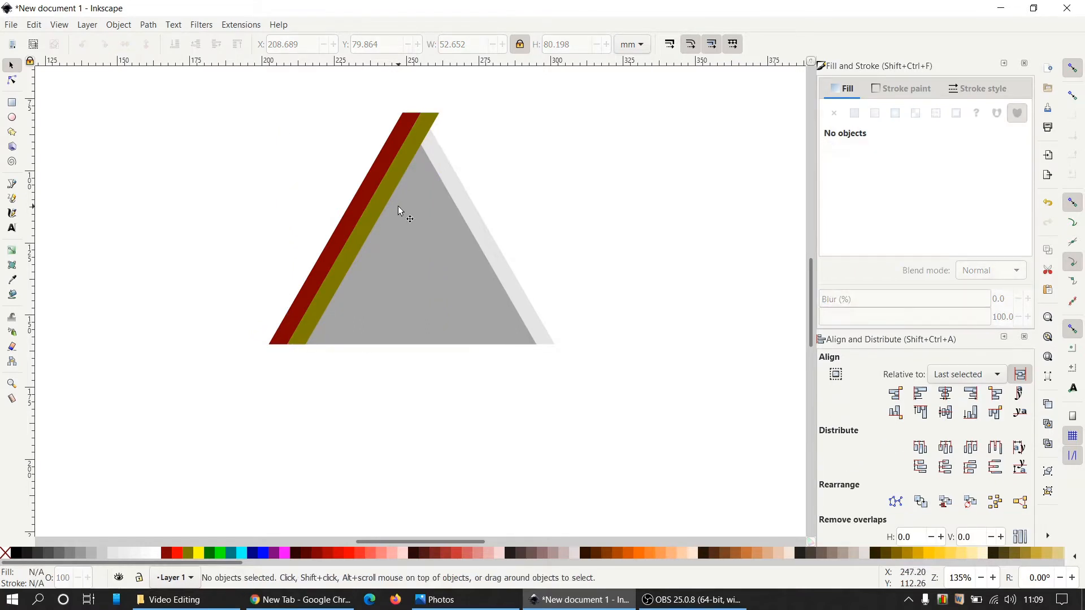
left_click(357, 197)
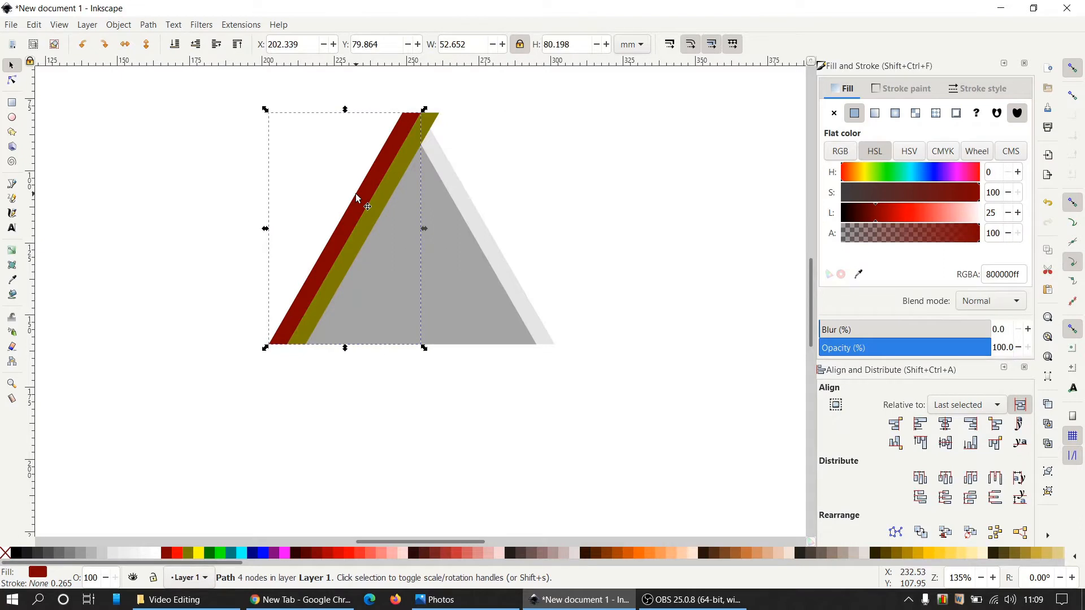
left_click(378, 206, "shift")
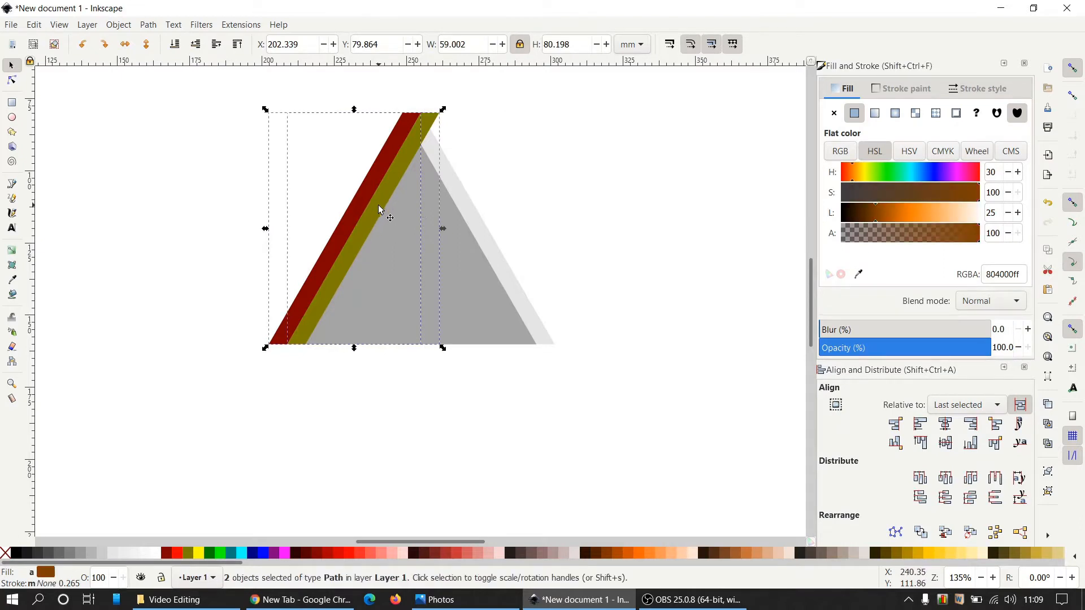
key("ctrl")
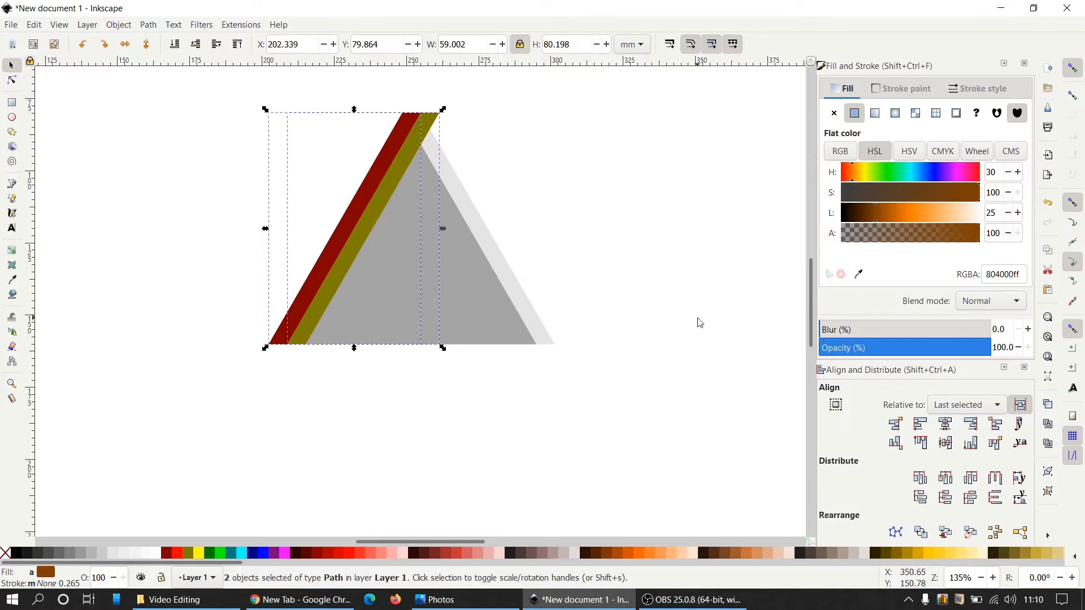
left_click(1049, 473)
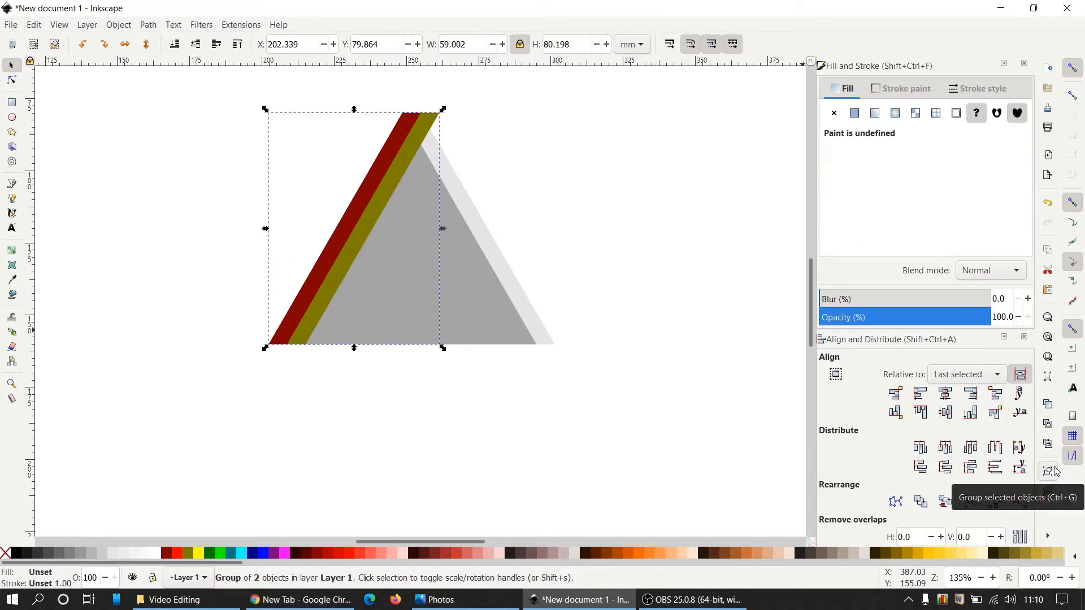
Rotate the duplicated strip group clockwise until it parallels the triangle's right side, then place it along that side with the maroon strip outermost
left_click(387, 180)
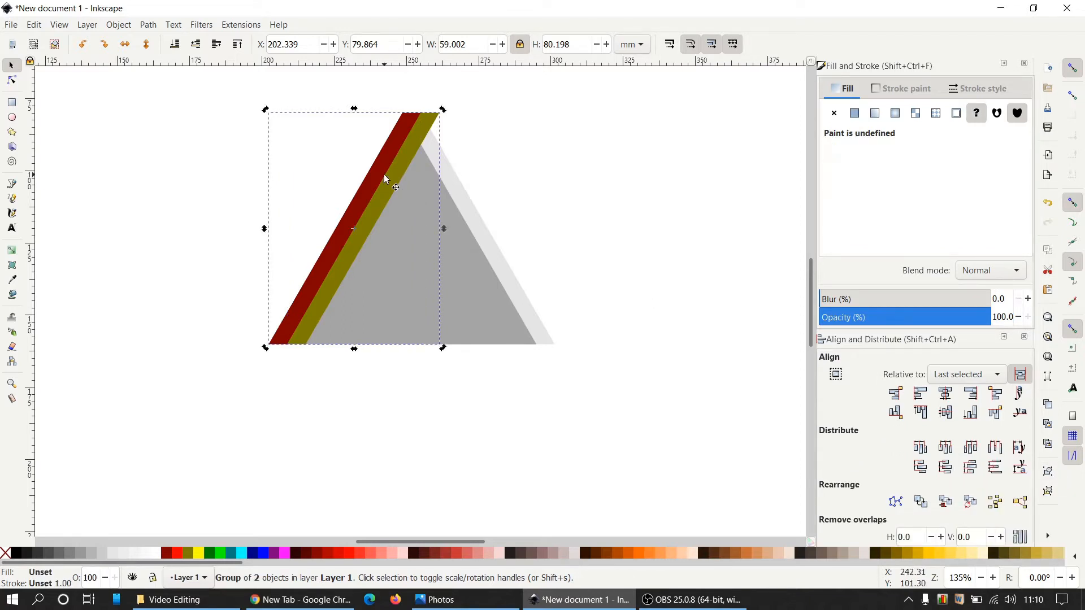
key("ctrl")
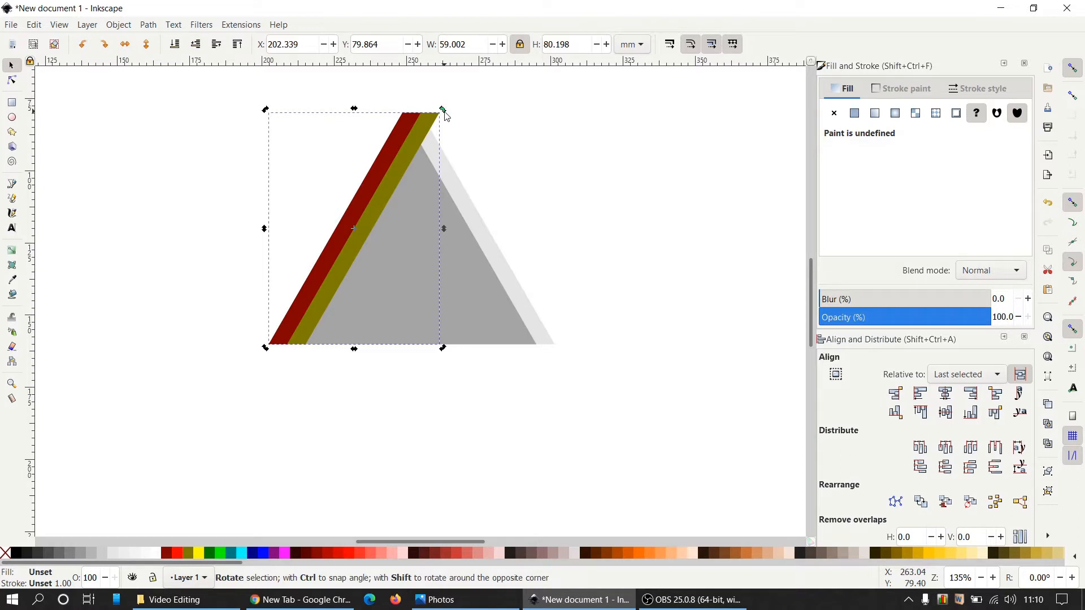
key("ctrl")
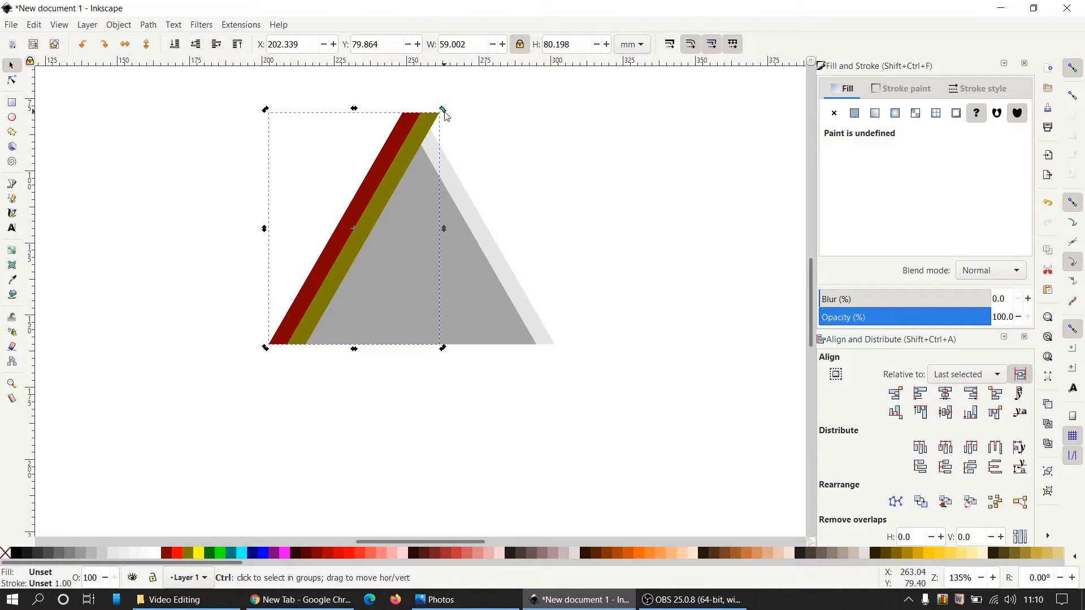
left_click_drag(449, 116, 425, 344)
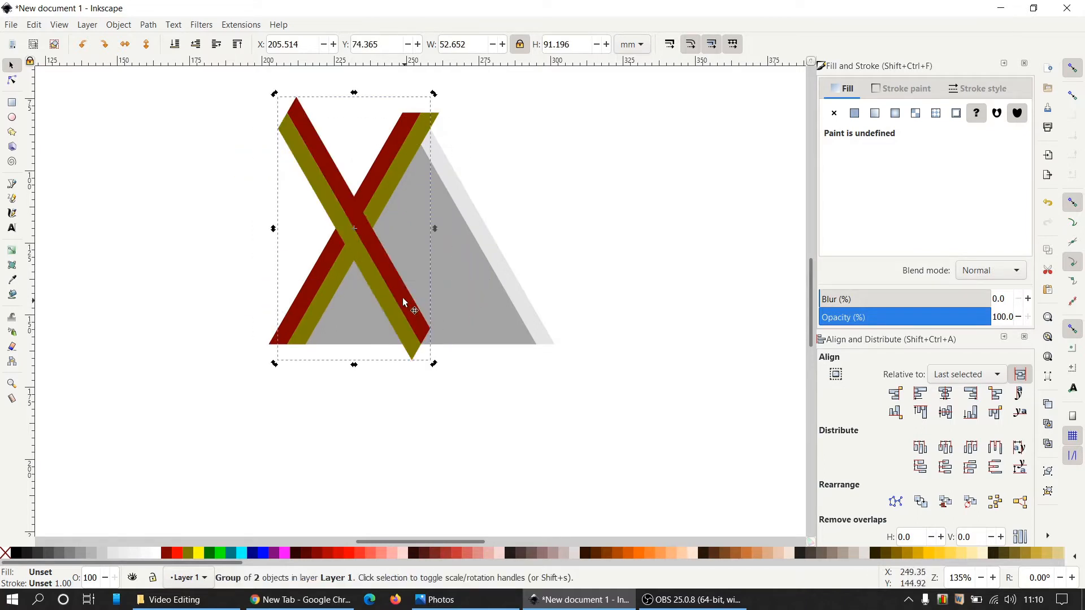
left_click_drag(390, 289, 507, 298)
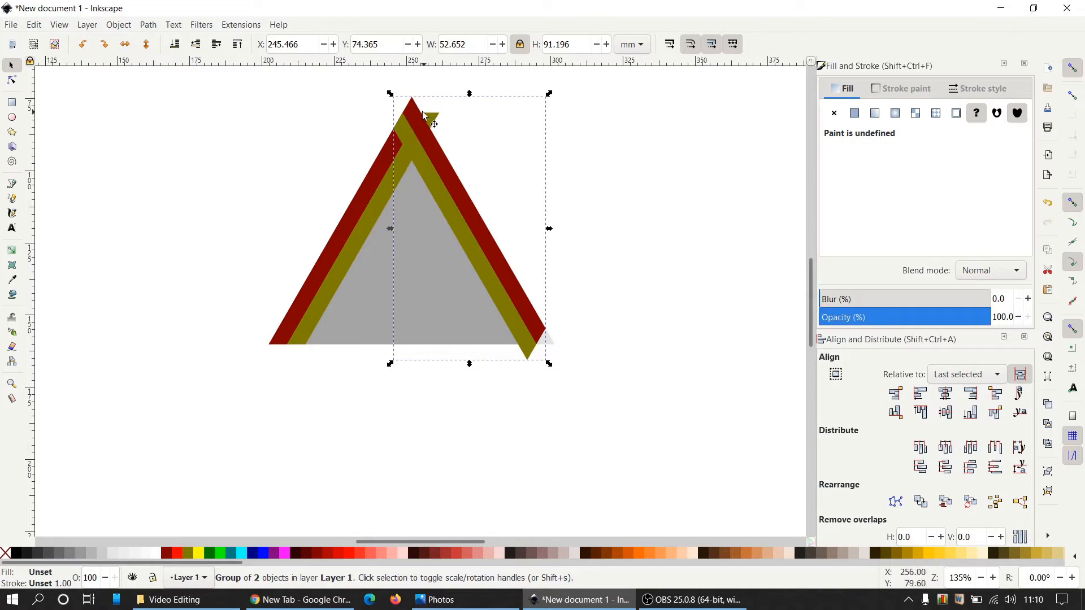
Set the opacity of the right strip group and both left strips to 42.6%
left_click(717, 420)
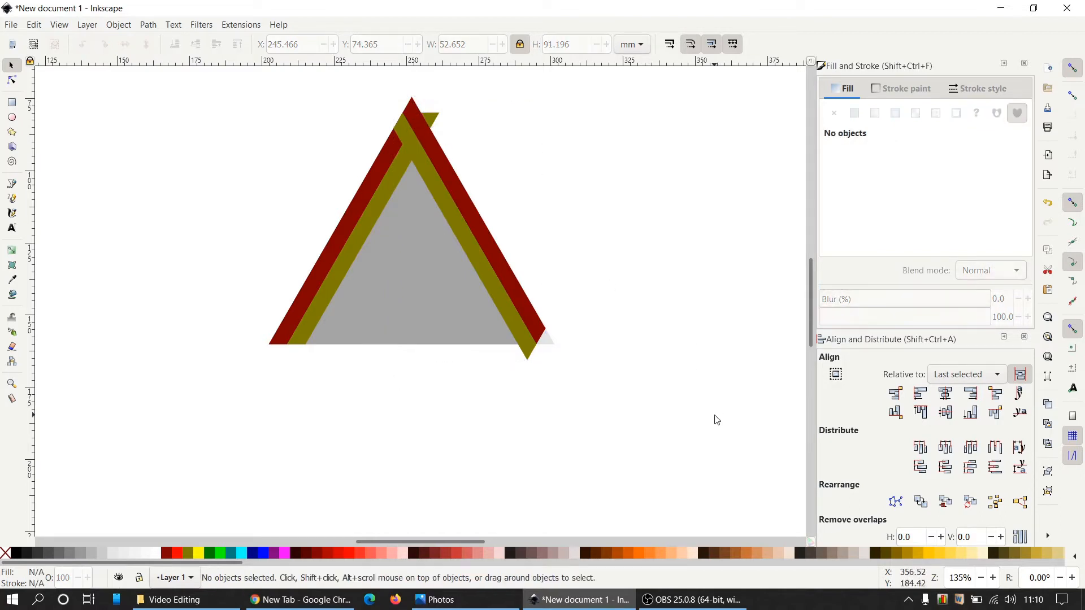
left_click(470, 238)
left_click(355, 236, "shift")
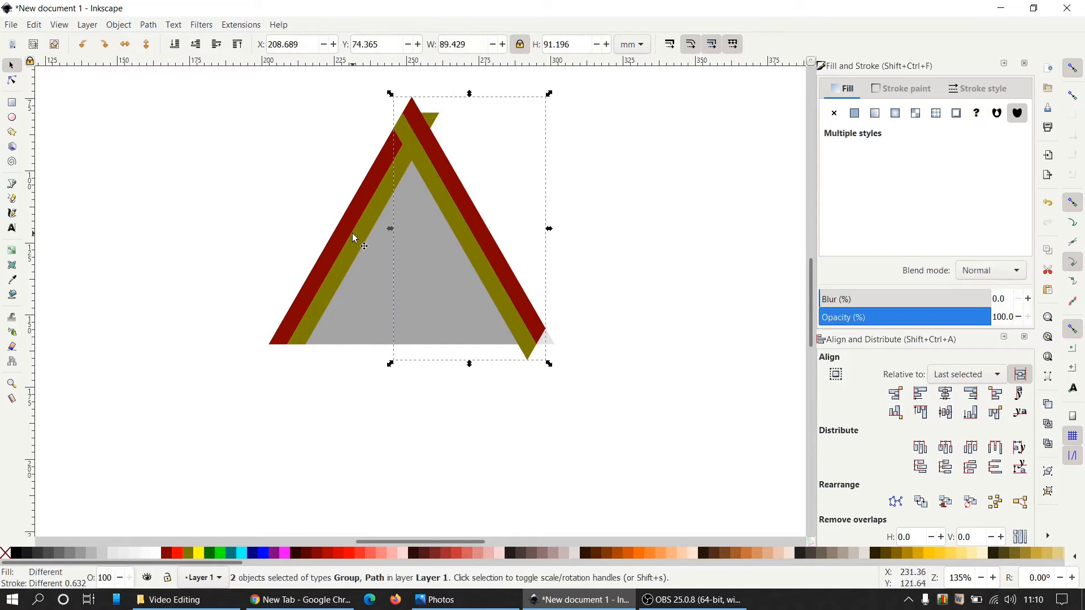
left_click(352, 233, "shift")
left_click(347, 218, "shift")
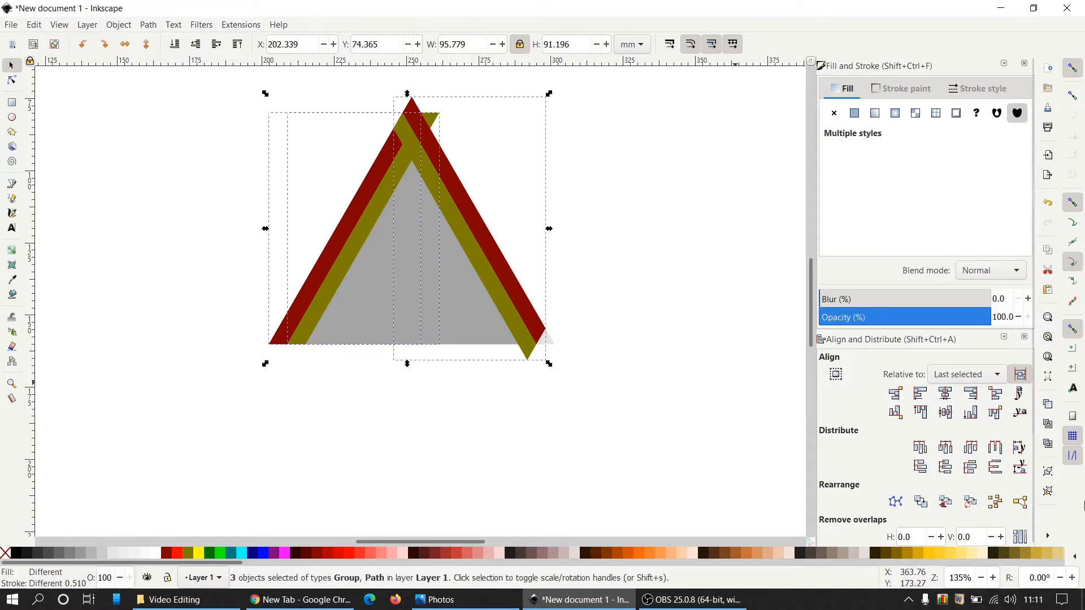
left_click(892, 317)
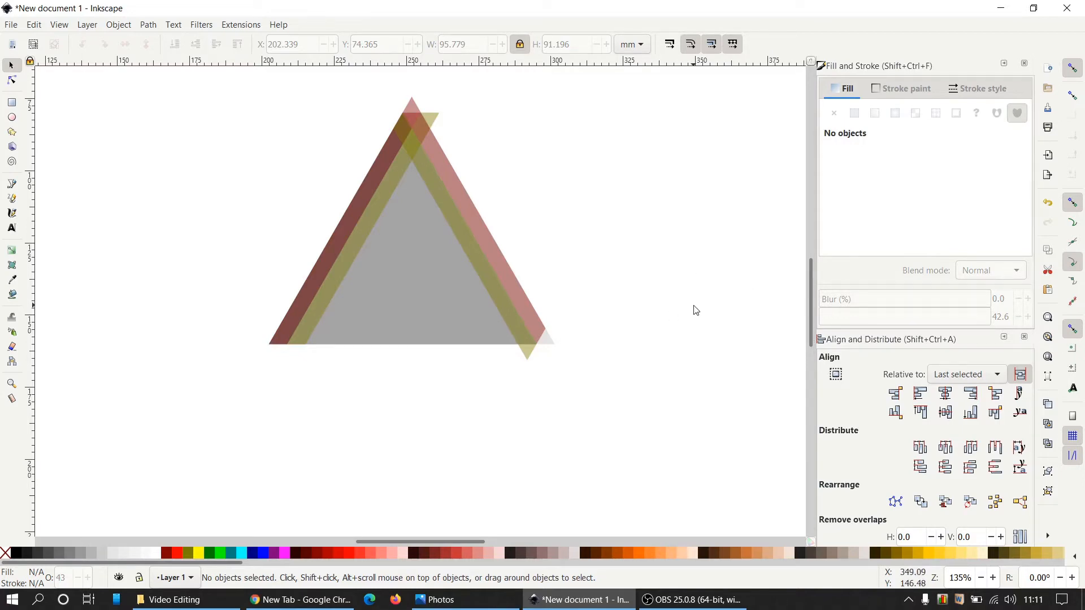
Ungroup the pair of strips along the triangle's right side
left_click(499, 256)
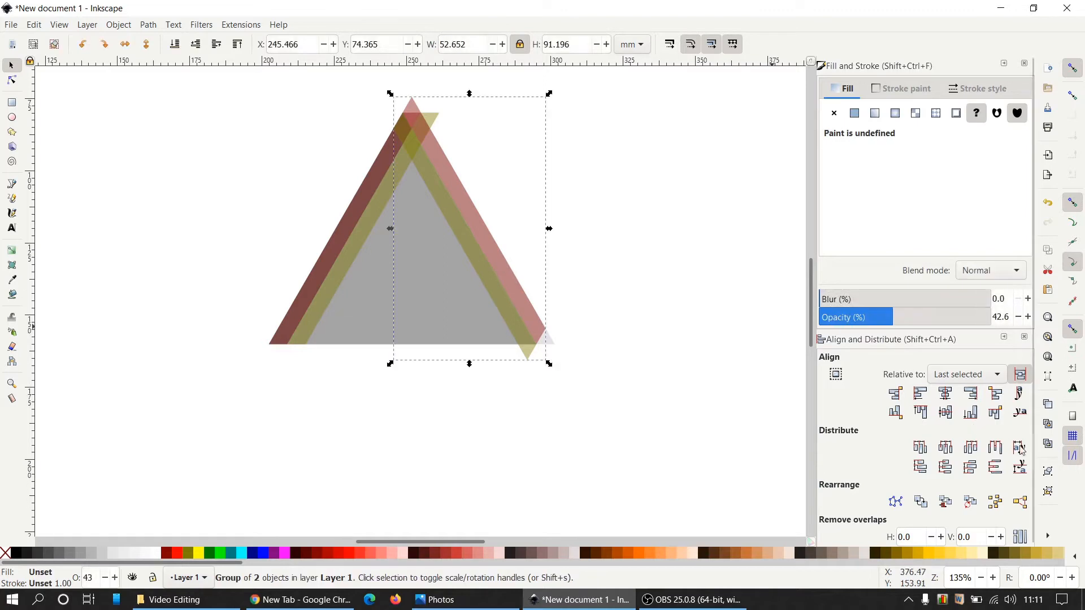
left_click(1050, 493)
left_click(665, 288)
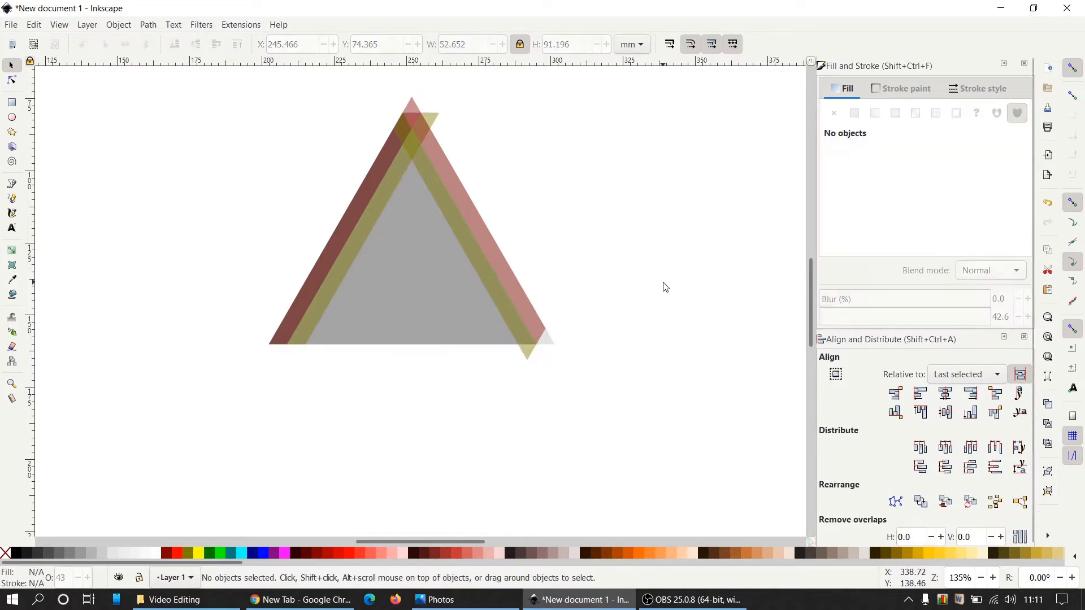
Duplicate the right maroon strip and fill the copy with pink #DE8787
left_click(494, 249)
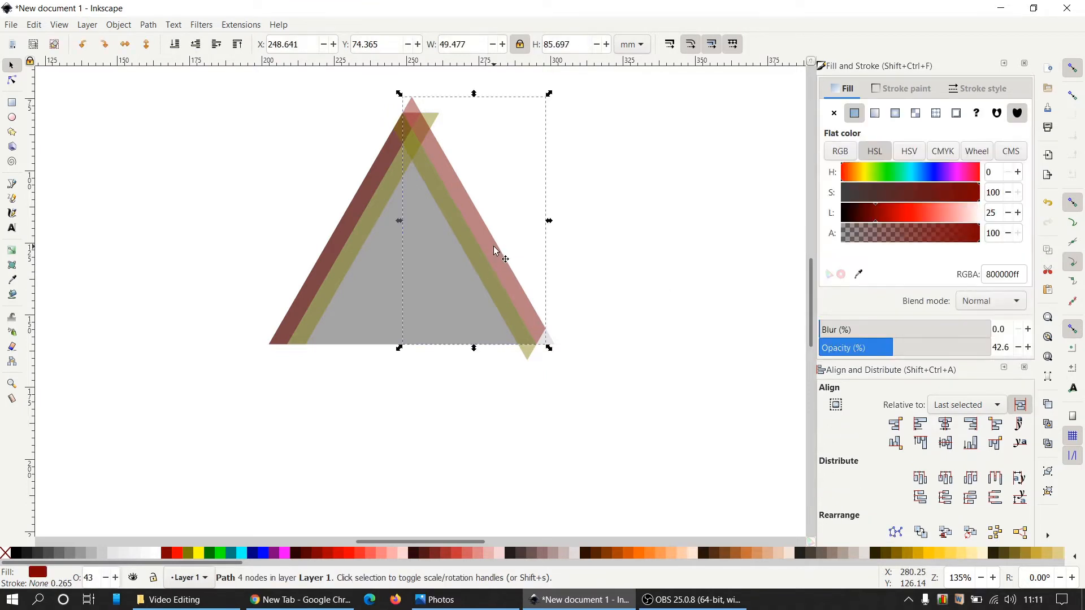
key("ctrl")
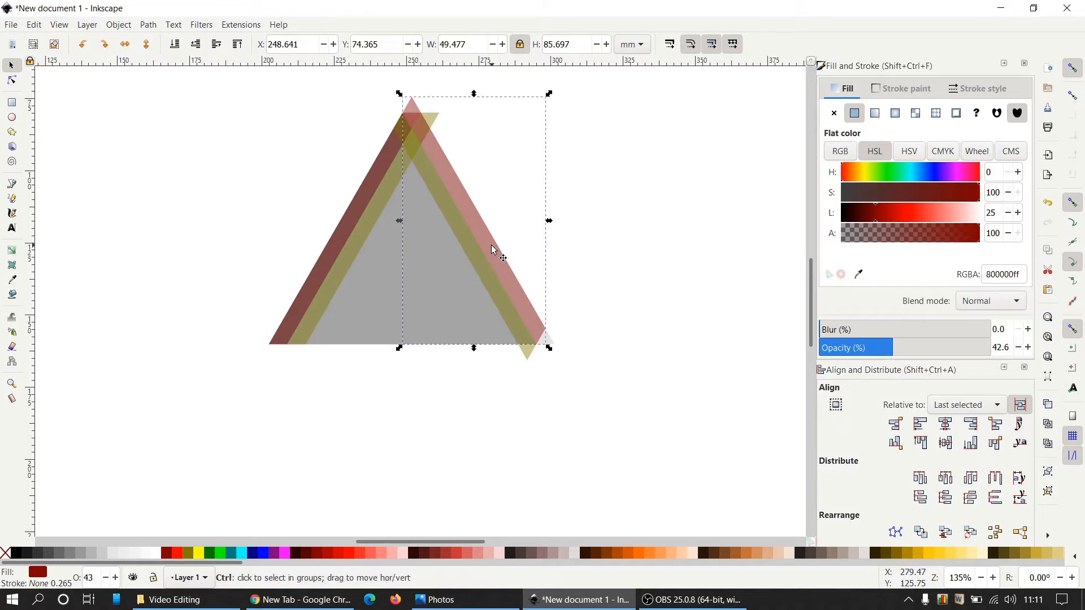
key("ctrl+d")
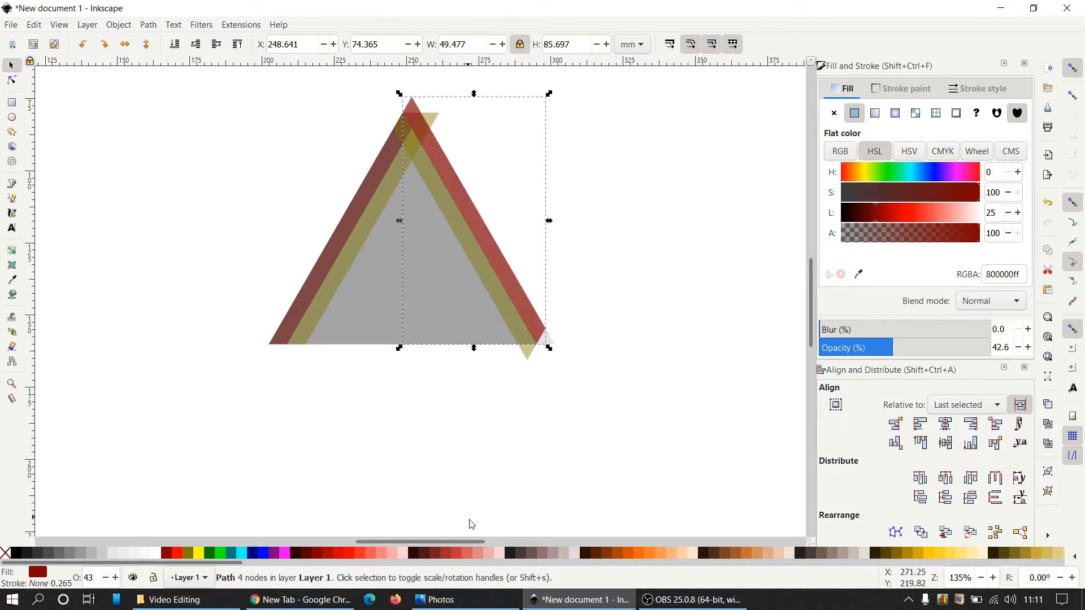
left_click(482, 554)
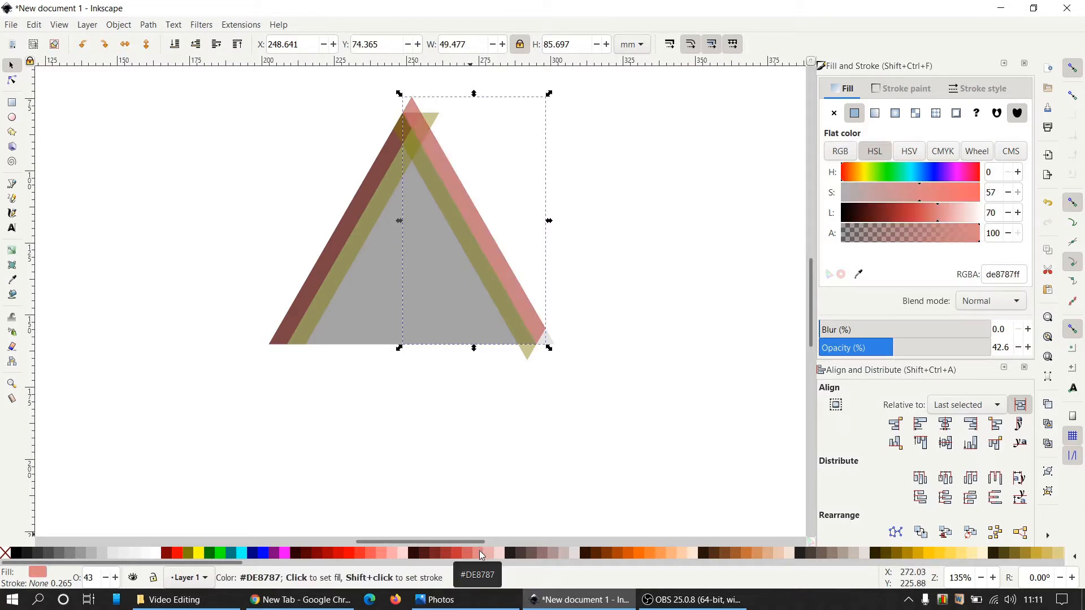
Rotate the pink strip counterclockwise to horizontal and snap it onto the base of the triangle
left_click(493, 247)
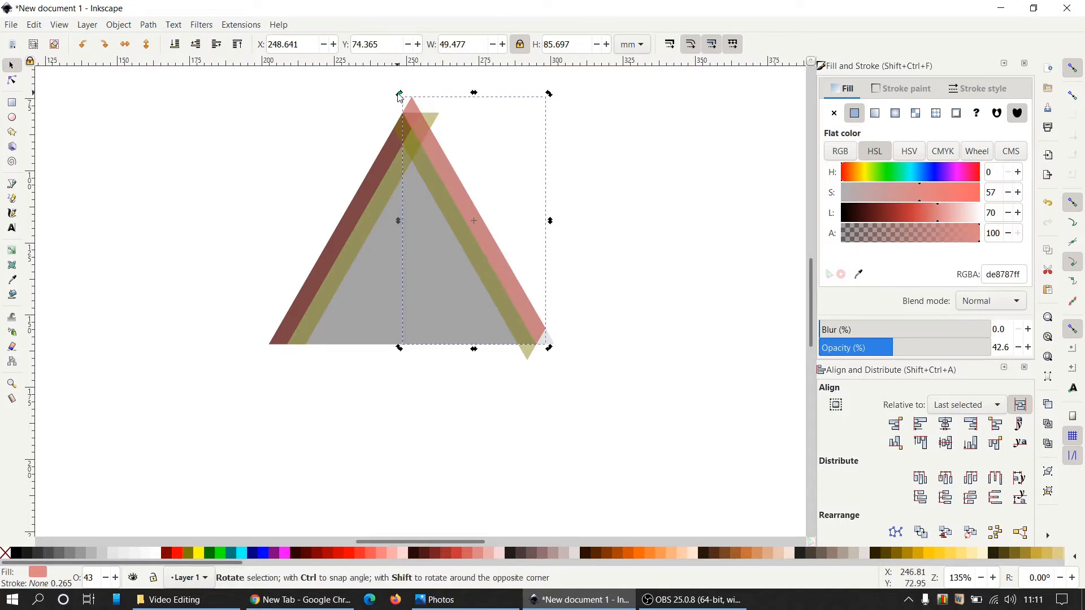
left_click_drag(400, 97, 332, 212)
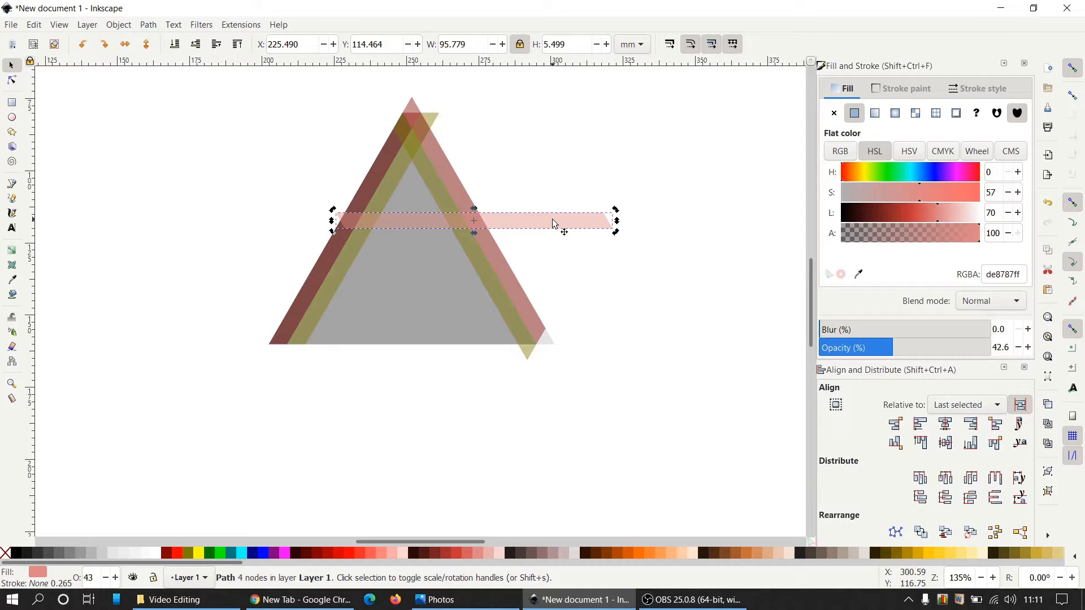
left_click_drag(554, 224, 481, 345)
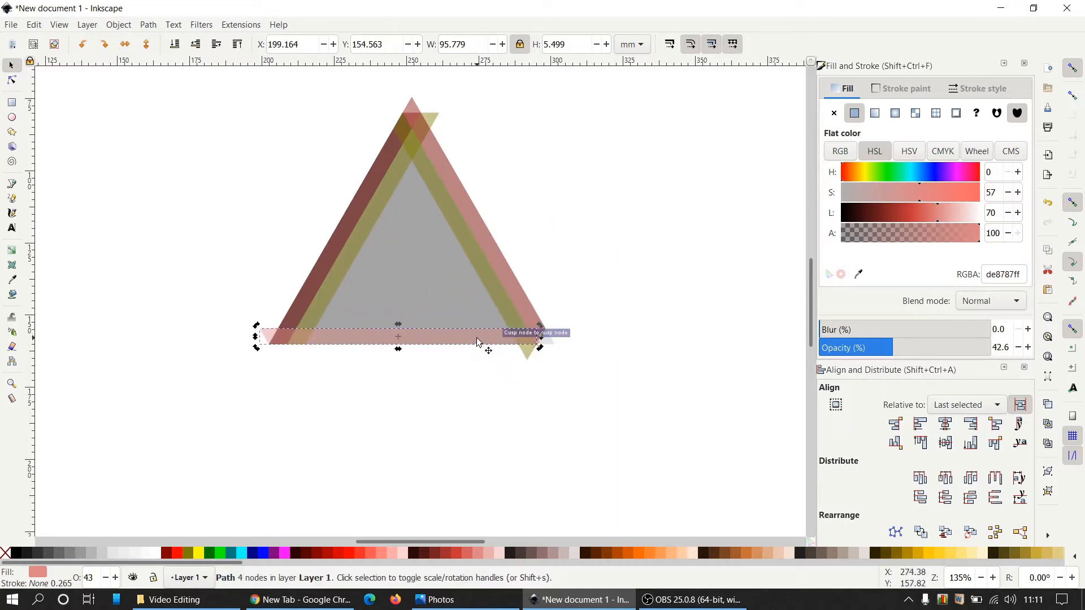
left_click(602, 281)
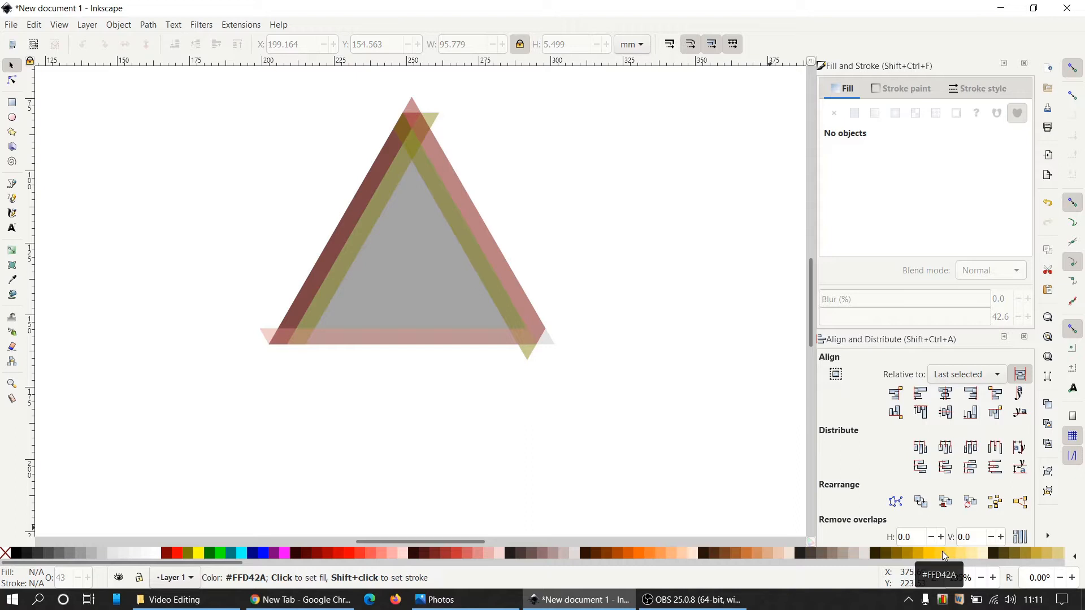
Fill the horizontal base strip with yellow (ffdd55)
left_click(485, 333)
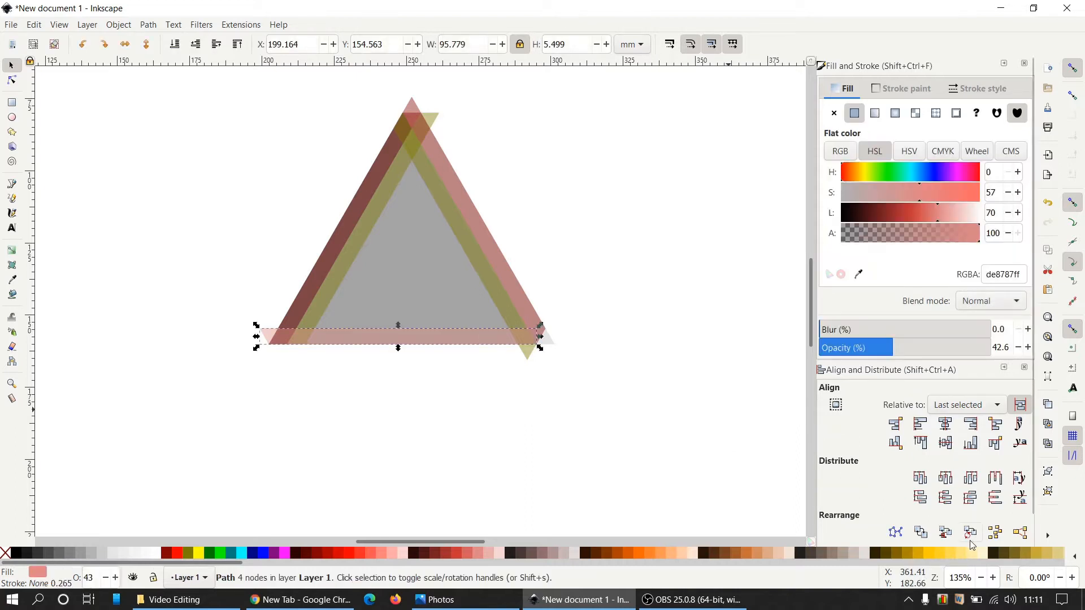
left_click(953, 555)
left_click(696, 417)
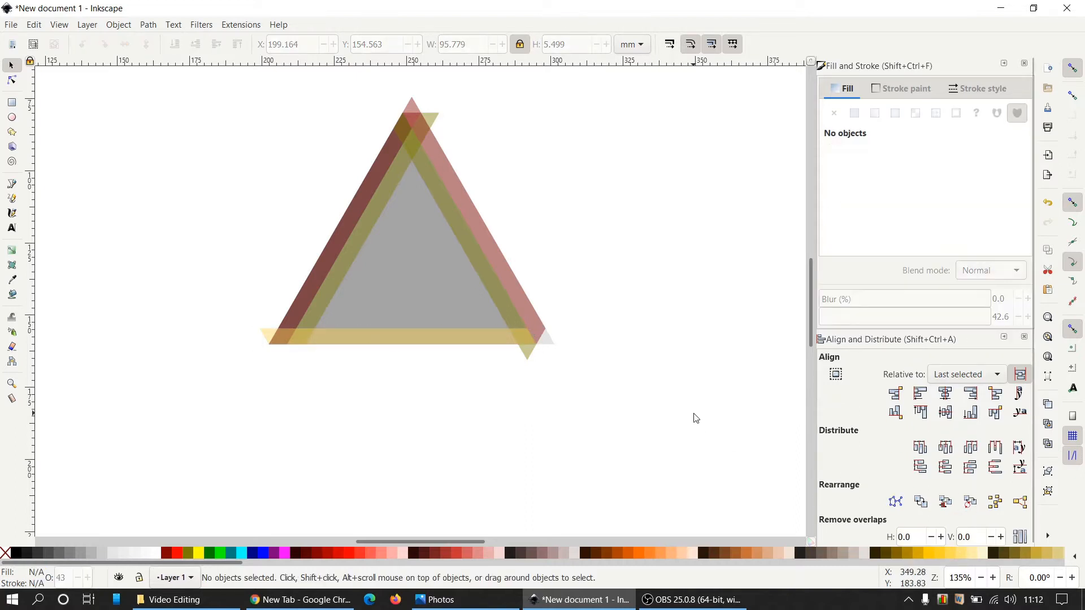
Nudge the yellow horizontal strip straight up from the triangle's base to Y 137.100 mm
left_click(416, 341)
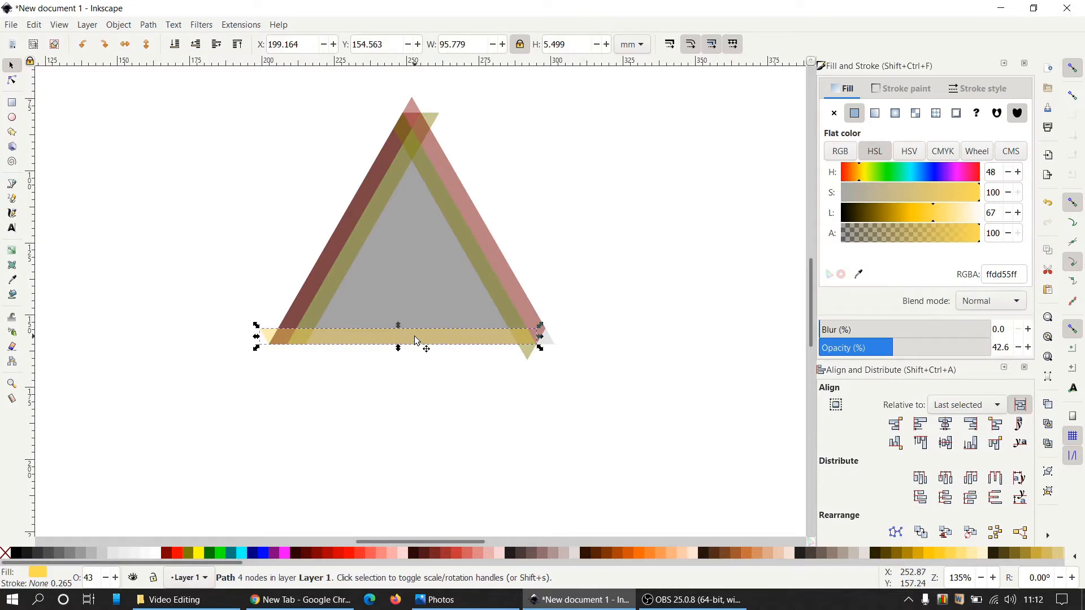
key("Up")
key("Up")
key("Up")
key("Up")
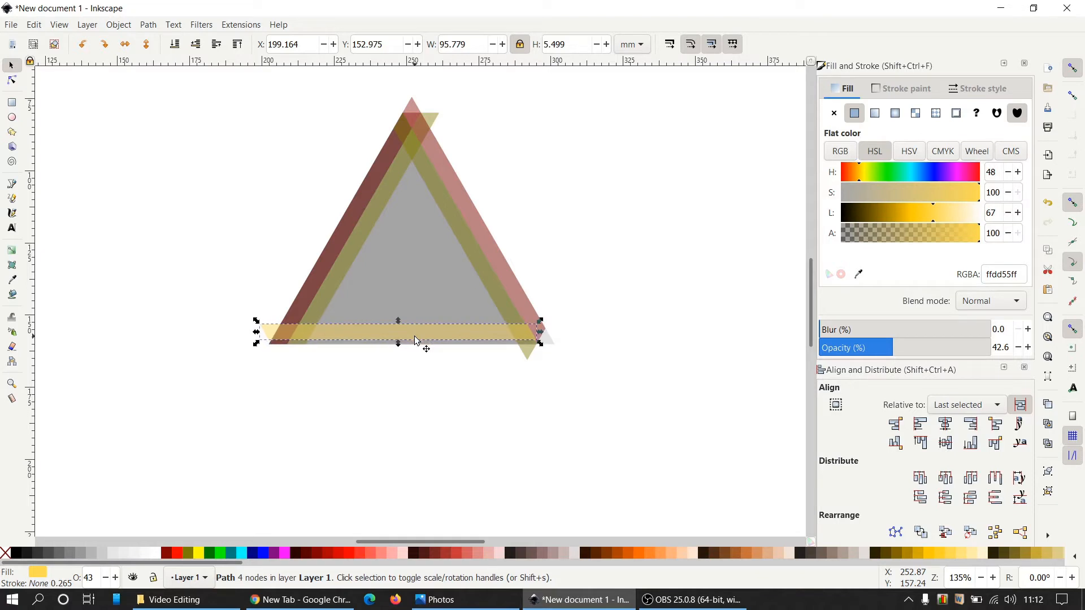
key("Up")
key("Up")
key("Up")
key("Up")
key("Up")
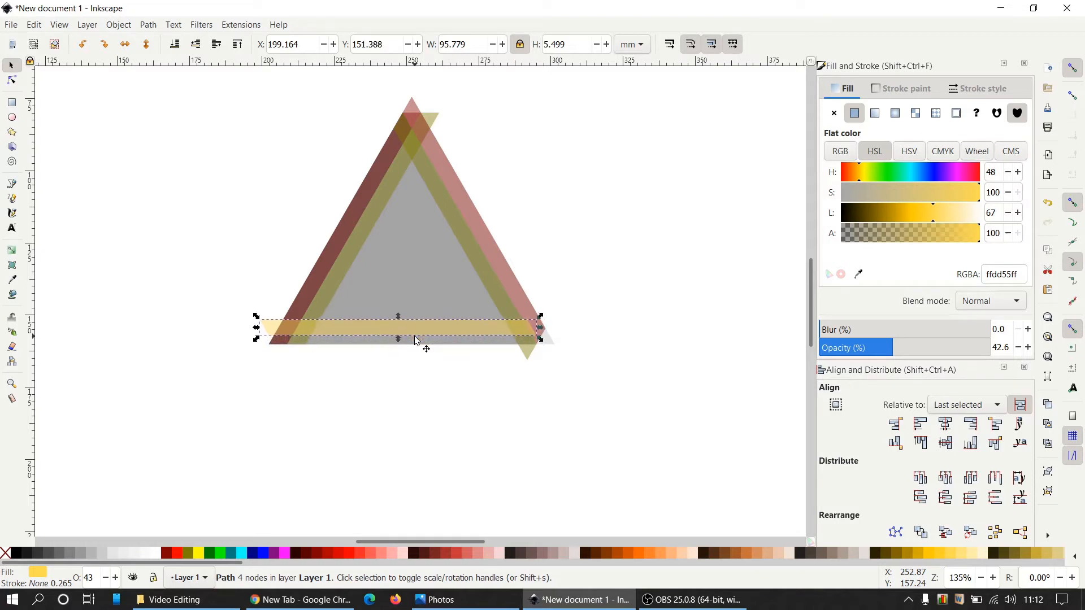
key("Up")
key("Up")
key("Up")
key("Up")
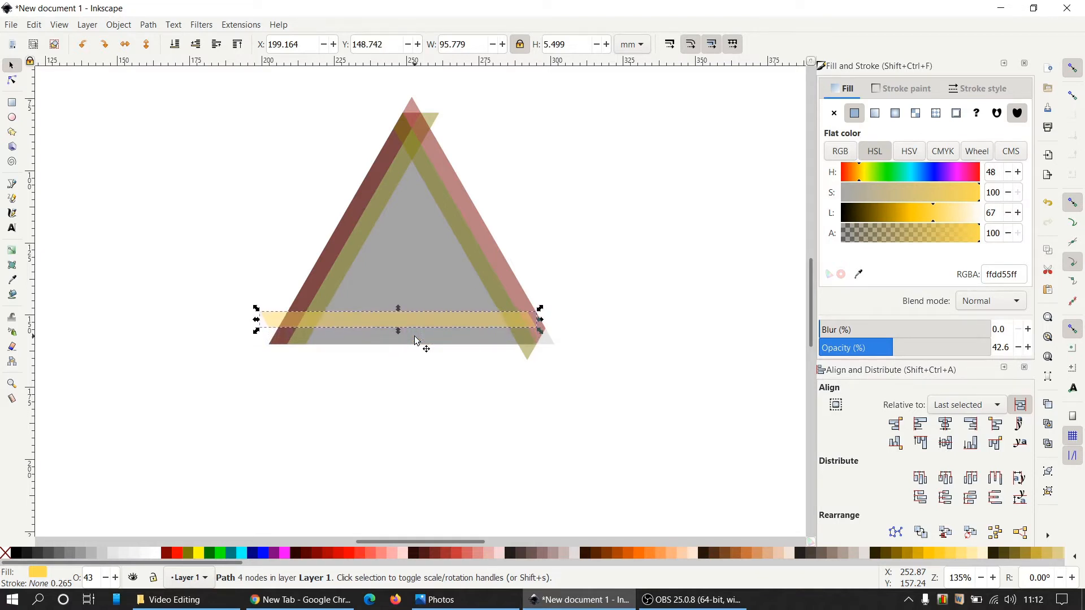
key("Up")
key("Up")
key("Up")
key("Up")
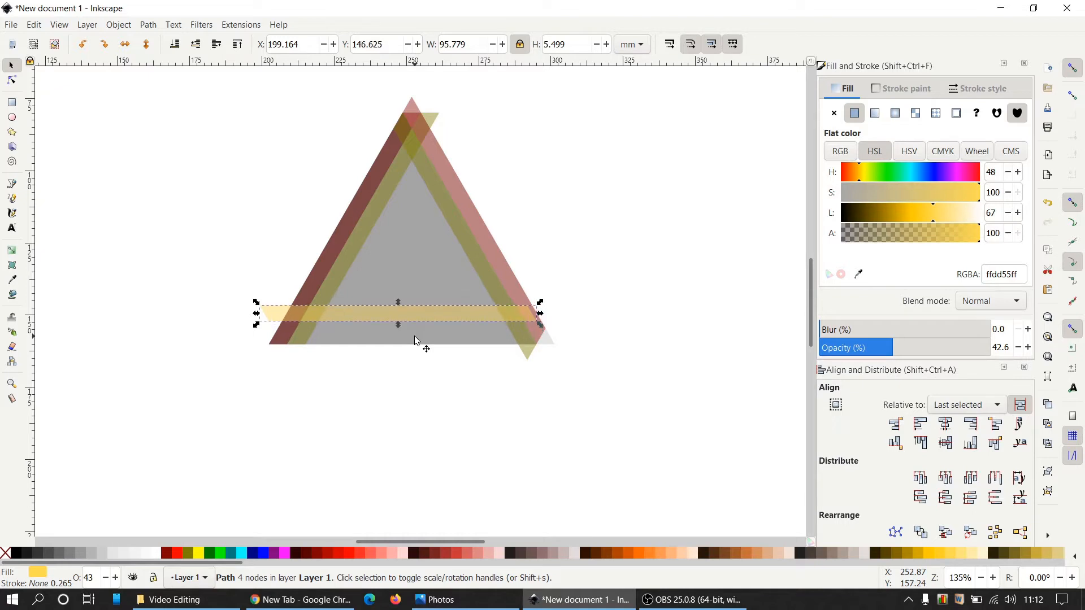
key("Up")
key("Up")
key("Up")
key("Up")
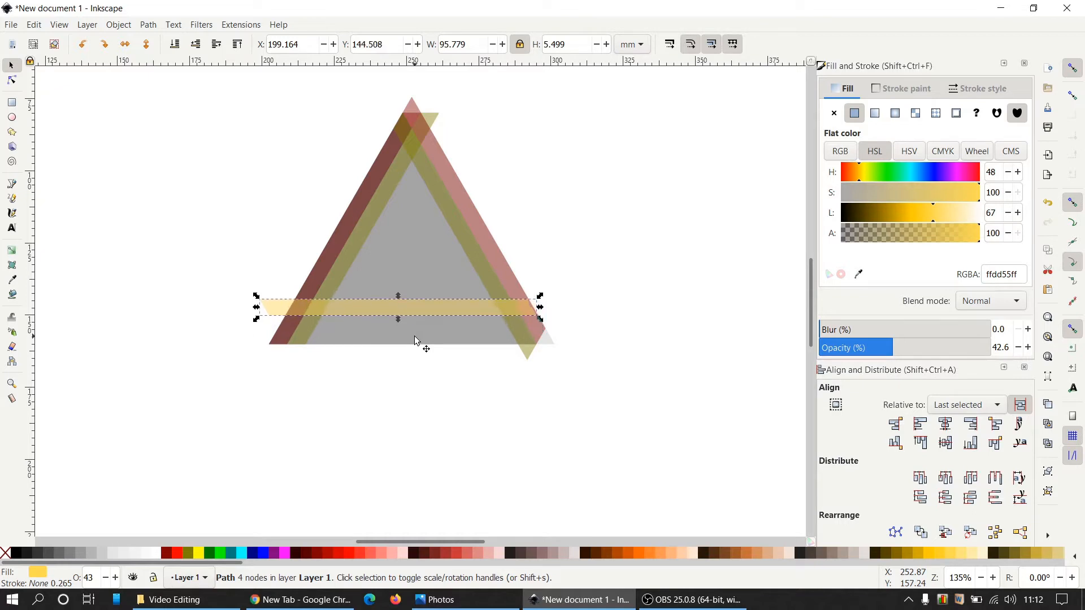
key("Up")
key("Up")
key("Up")
key("Up")
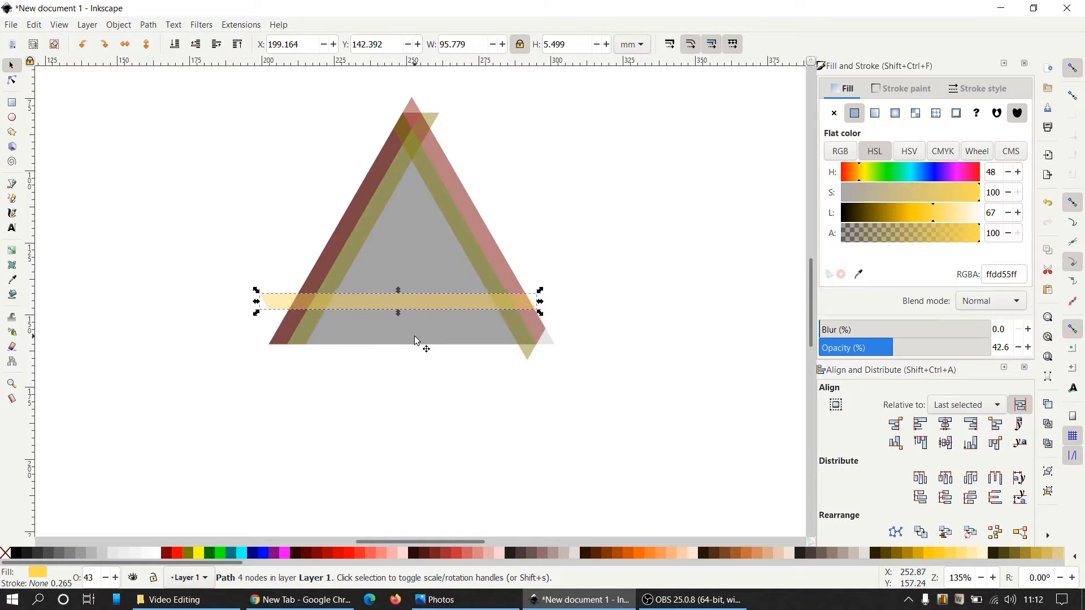
key("Up")
key("Up")
key("Up")
key("Up")
key("Up")
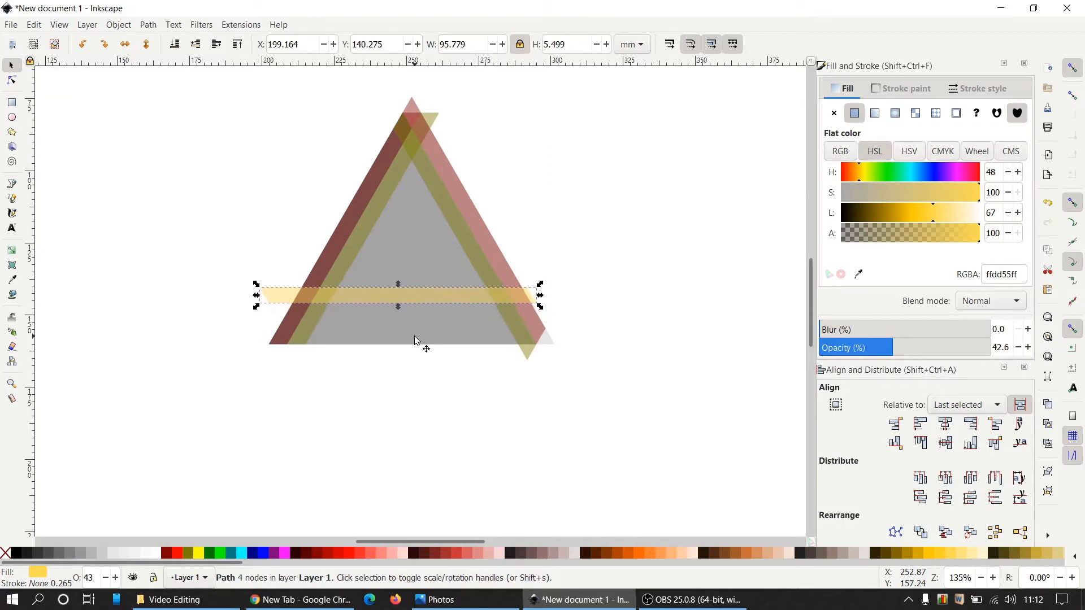
key("Up")
key("Up")
key("Up")
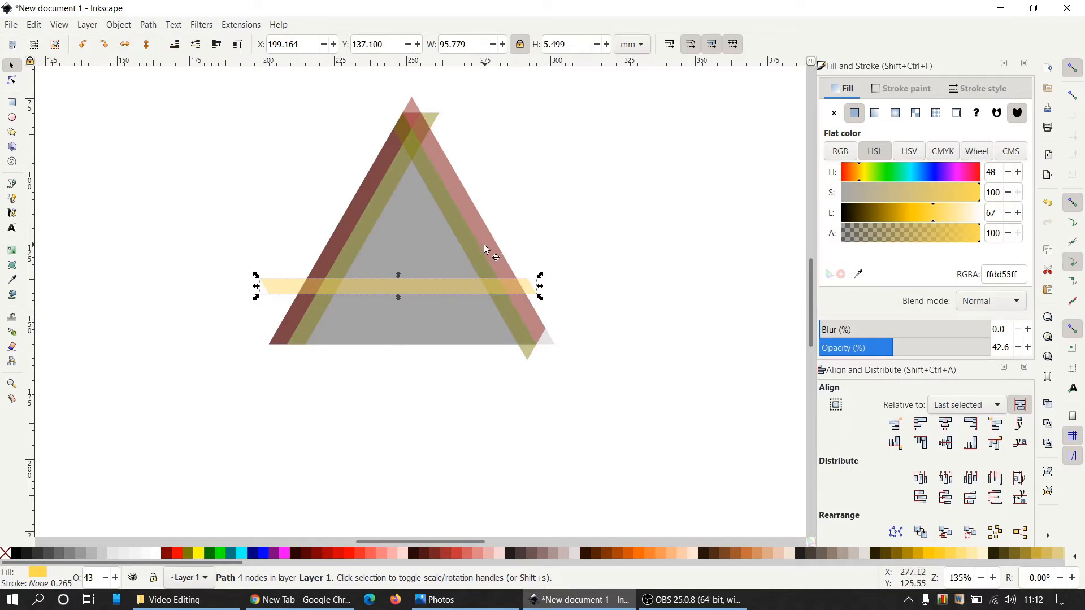
Recolour the inner strip on the triangle's right side blue (#0000ff) and the outer one purple (#800080)
left_click(465, 245)
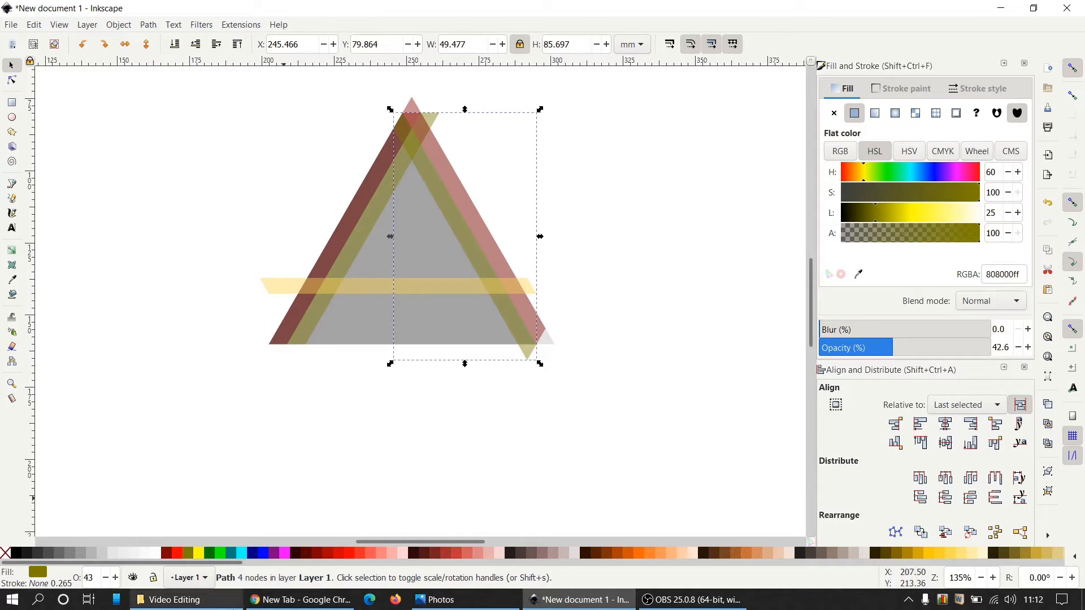
left_click(269, 559)
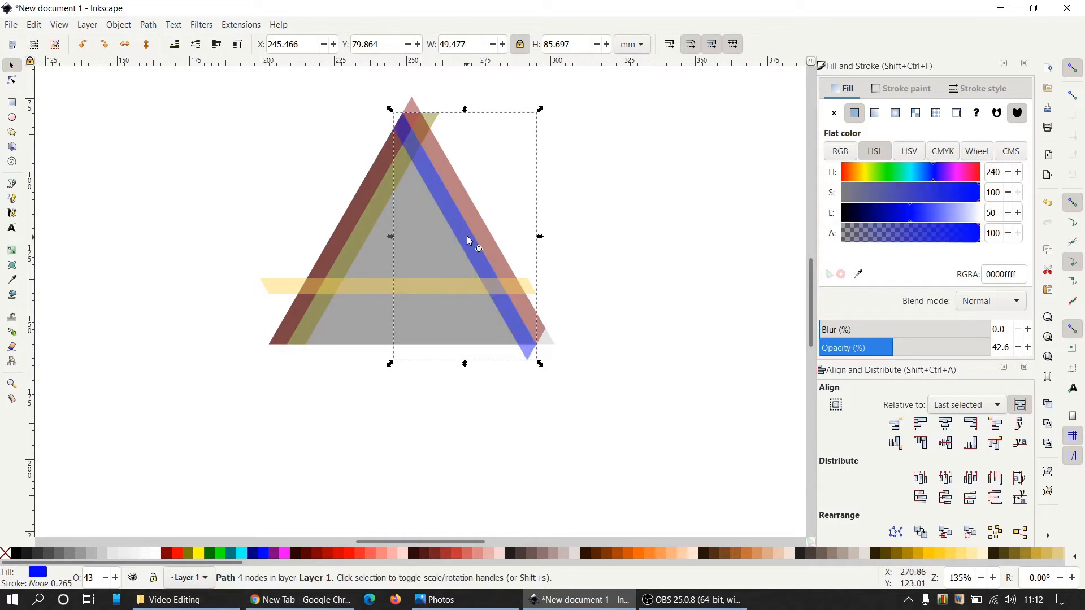
left_click(480, 220)
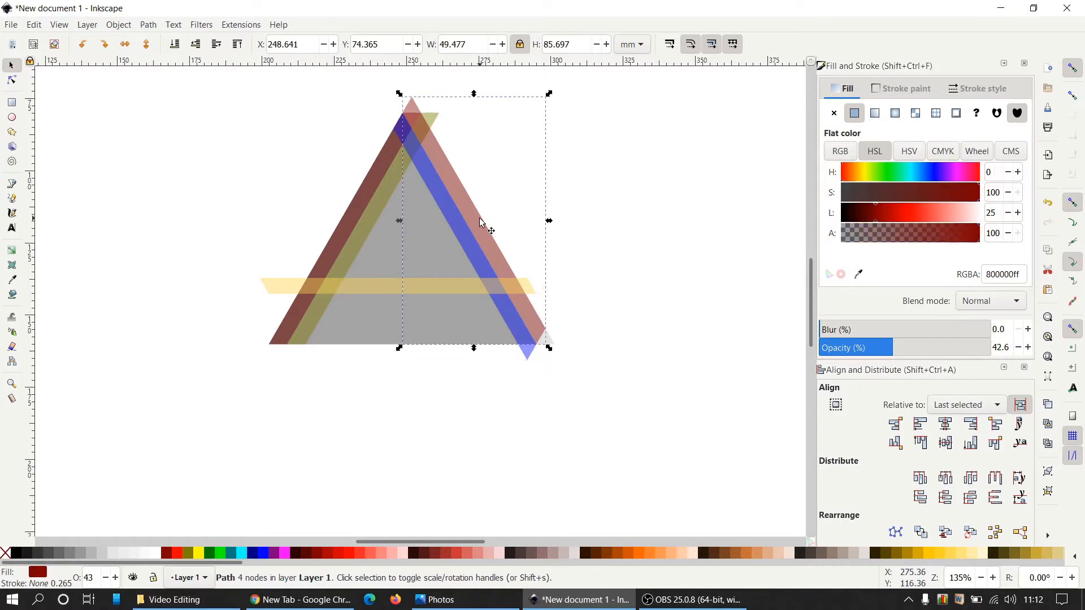
left_click(277, 561)
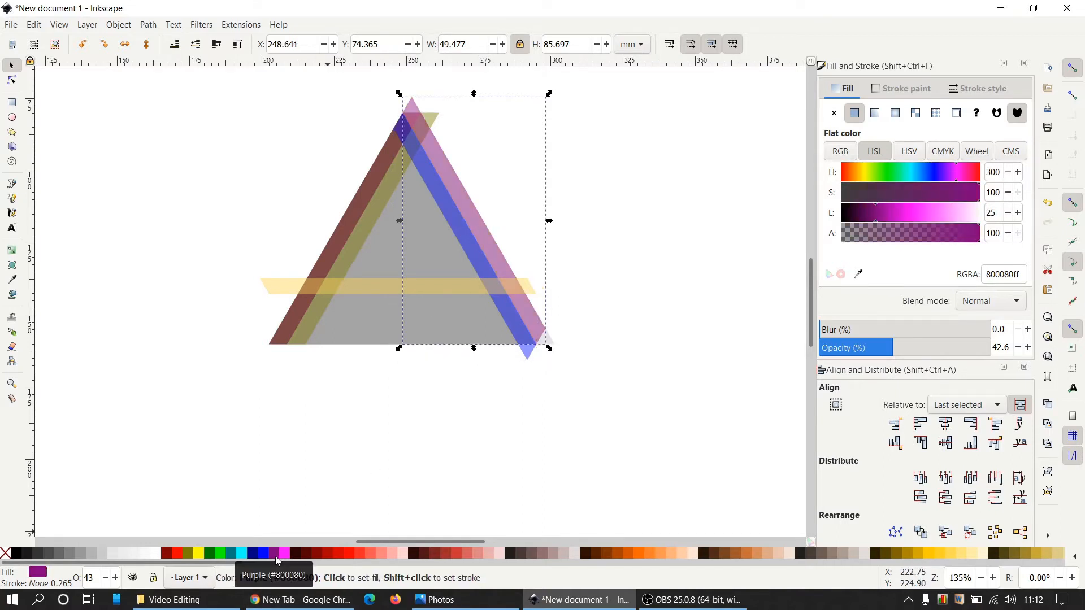
left_click(640, 421)
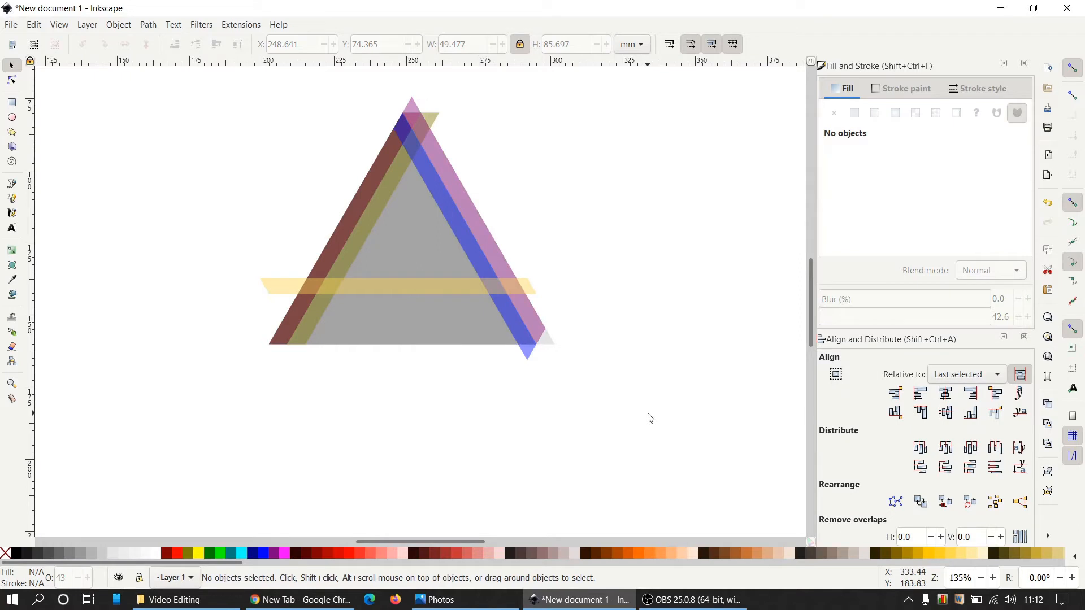
Duplicate the yellow strip, snapping one copy directly beneath at Y 142.599 mm and moving the other clear to X 287.561, Y 89.577 mm
left_click(432, 293)
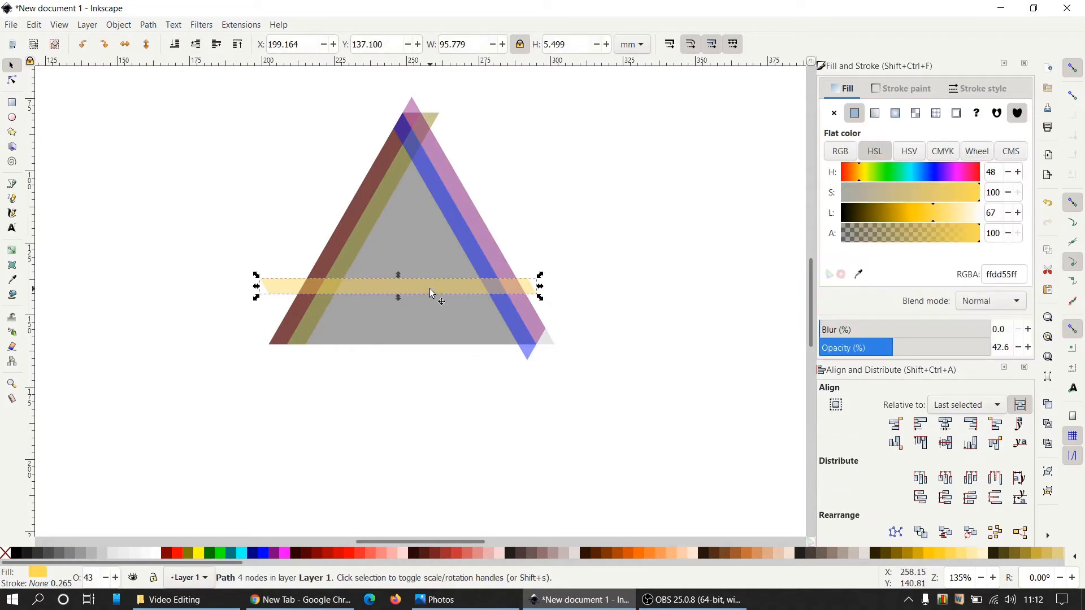
key("ctrl")
key("Home")
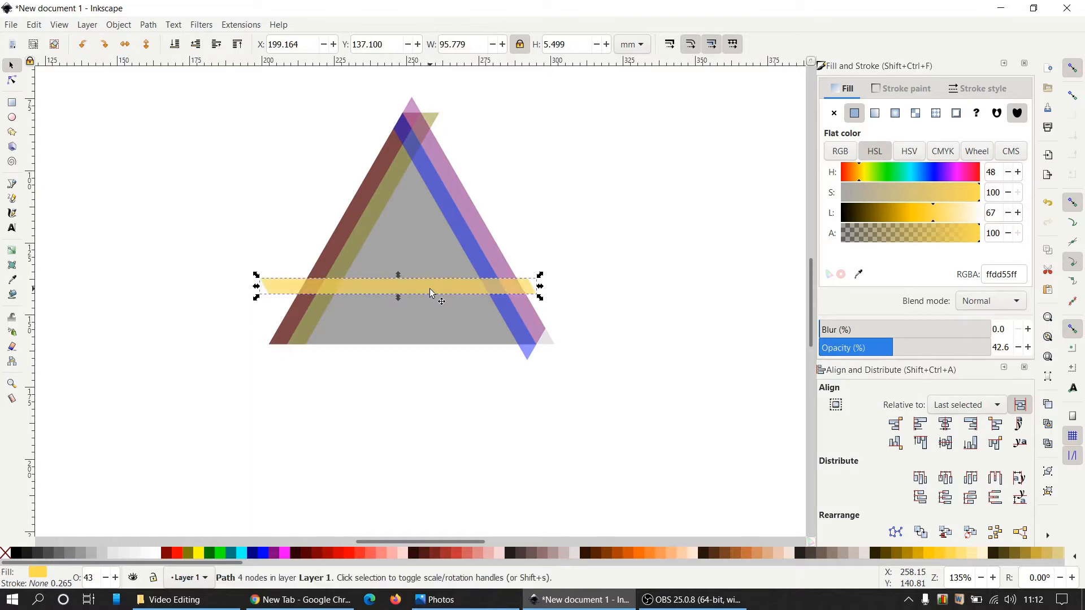
left_click_drag(432, 293, 438, 315)
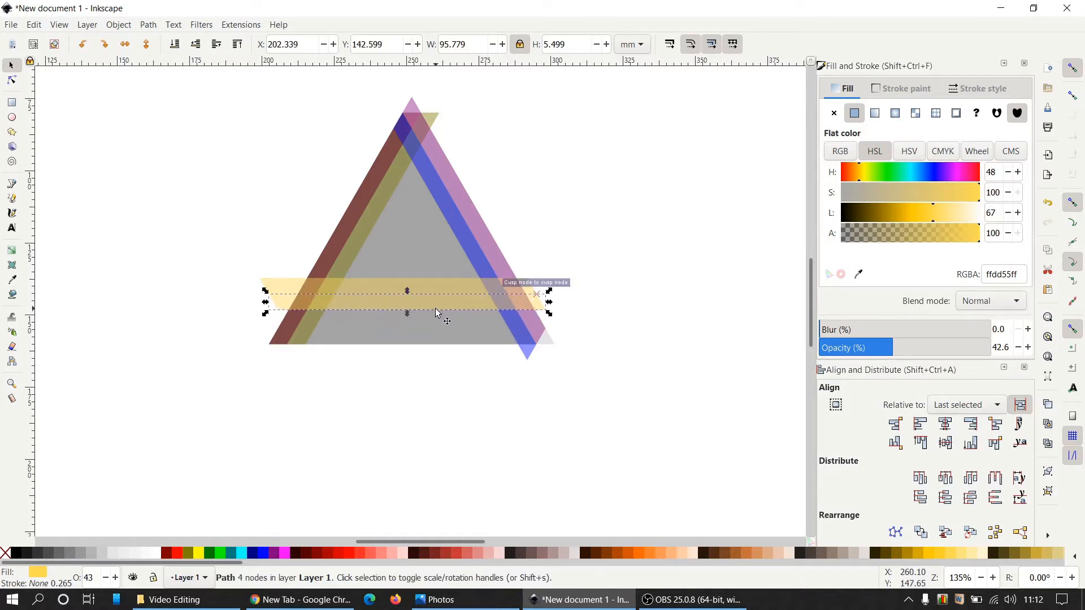
key("ctrl+z")
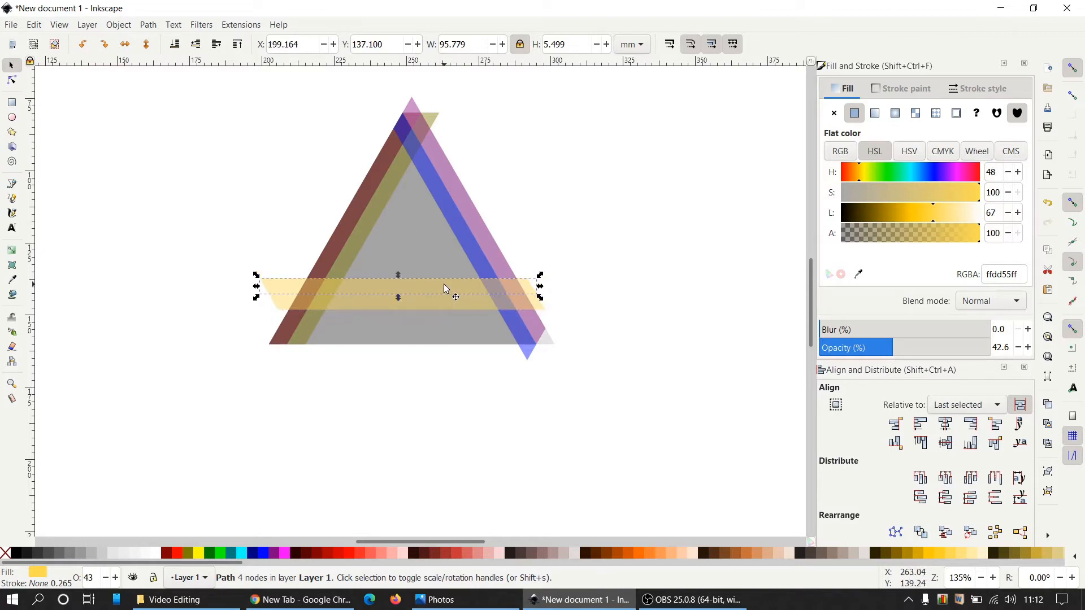
left_click_drag(446, 289, 704, 148)
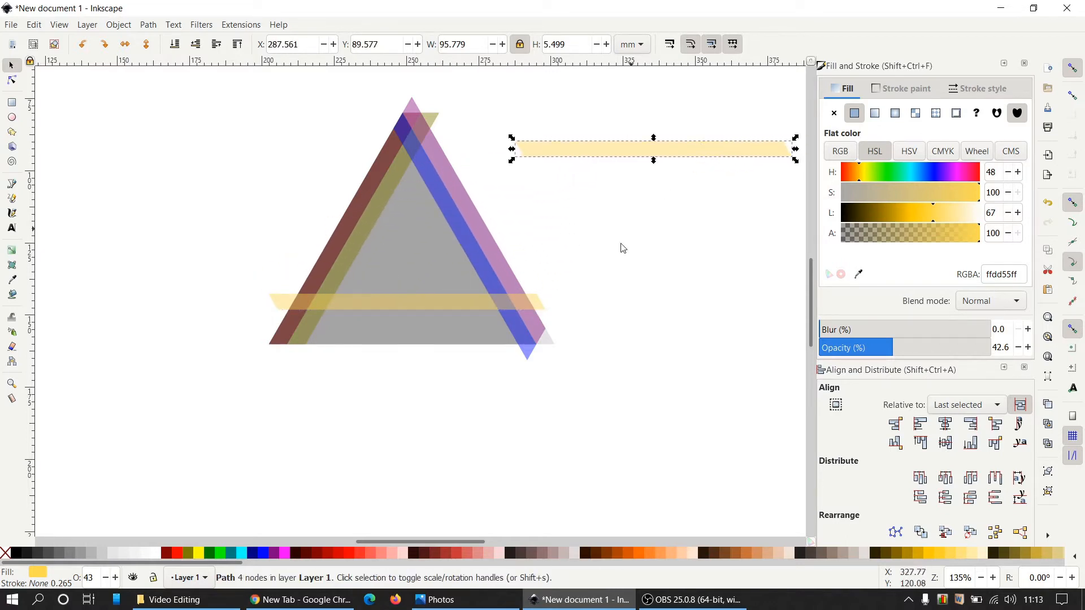
Cut the olive strip on the left side with the yellow strip that crosses it, using the Difference operation
left_click(411, 308)
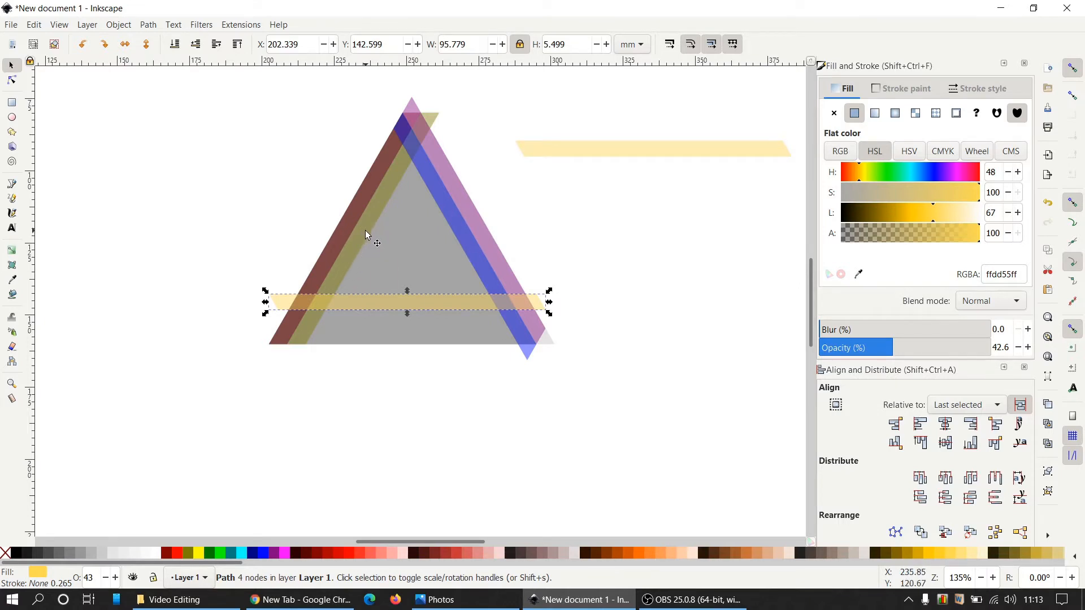
key("shift")
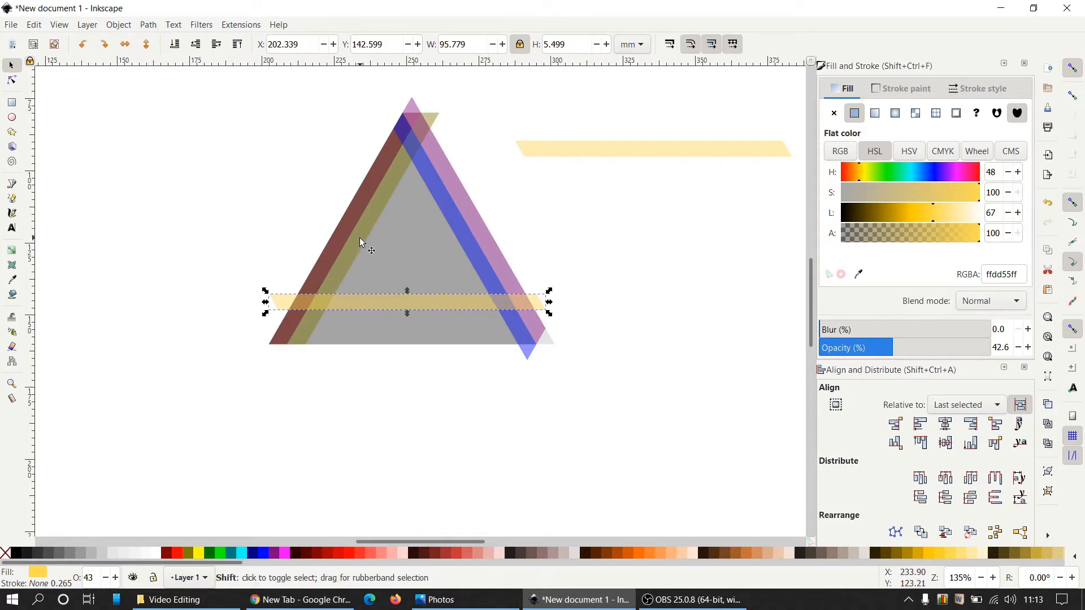
left_click(362, 243, "shift")
left_click(148, 25)
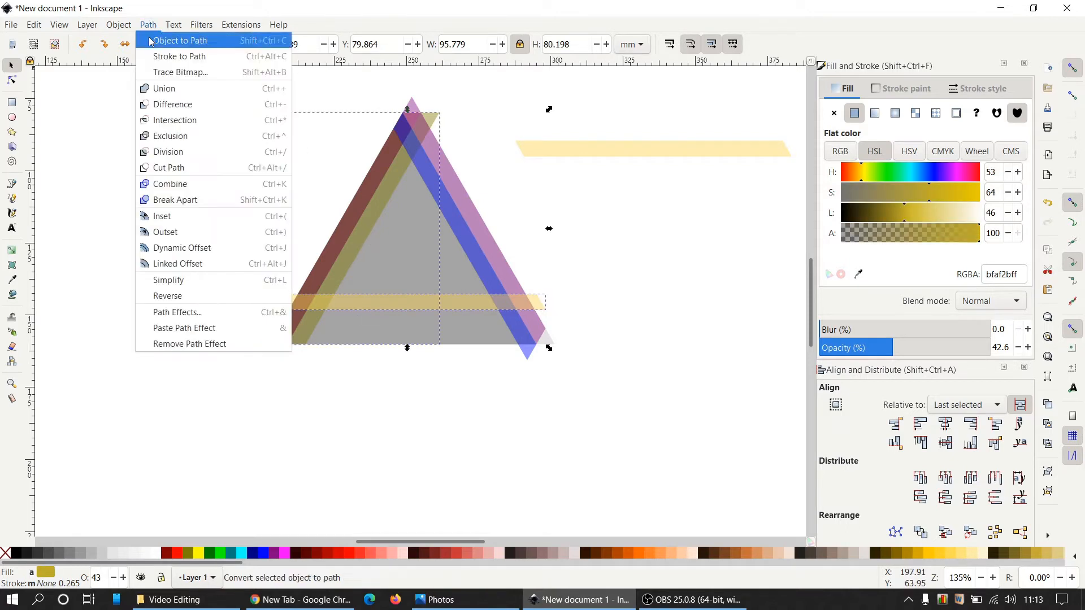
left_click(180, 105)
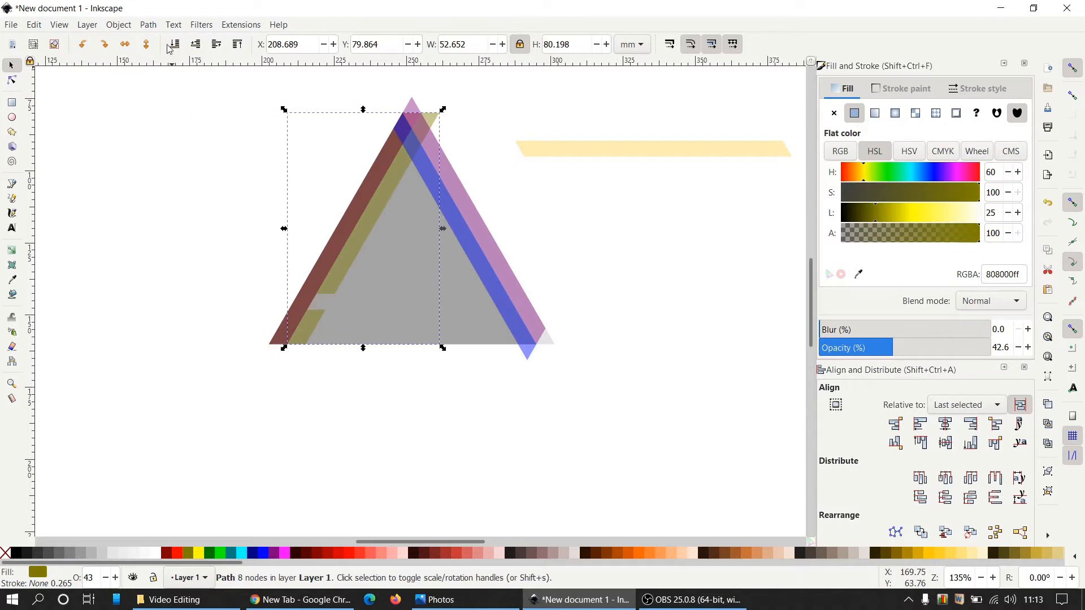
Break the cut olive strip apart and delete its small lower piece near the triangle's base
left_click(148, 25)
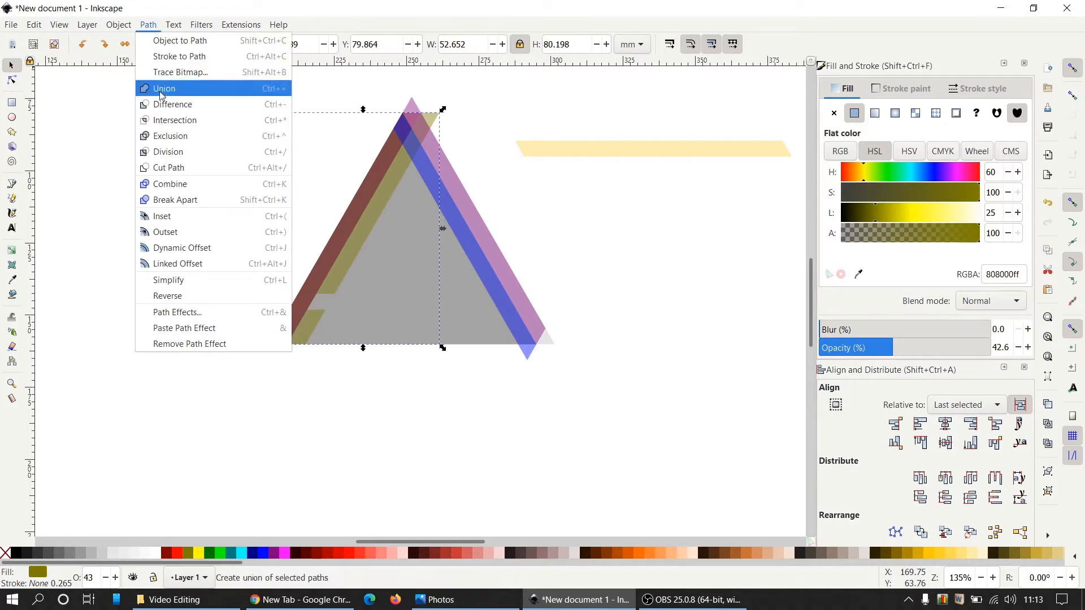
left_click(180, 202)
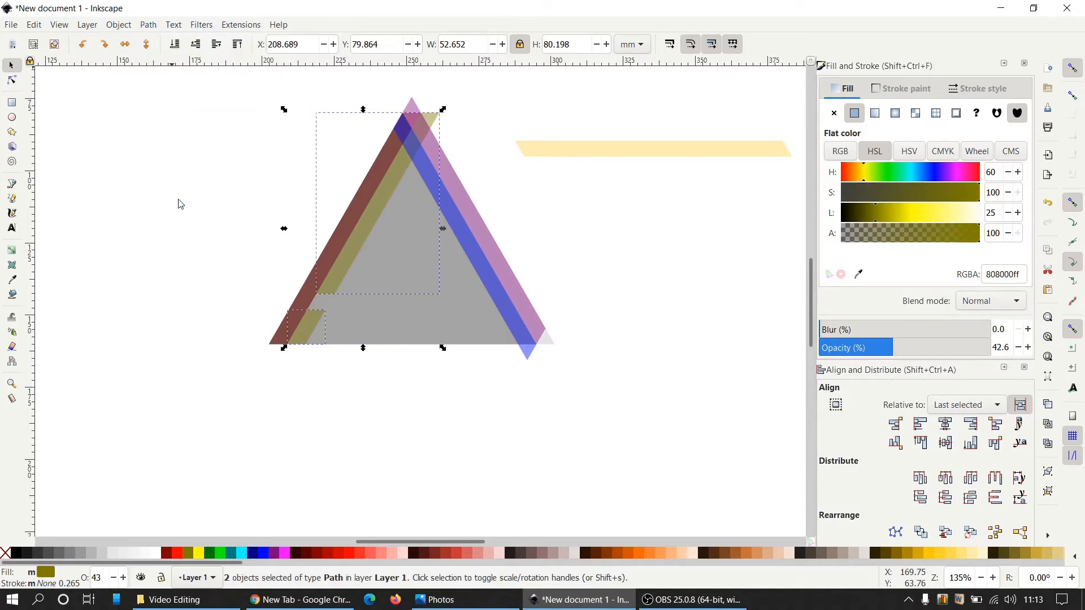
left_click(384, 207, "shift")
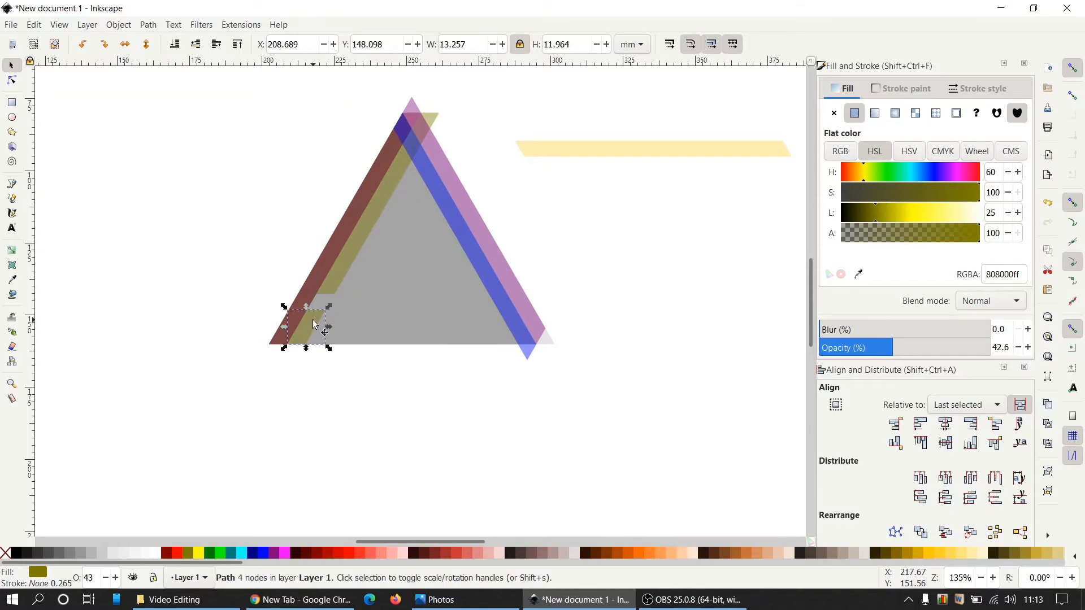
key("Delete")
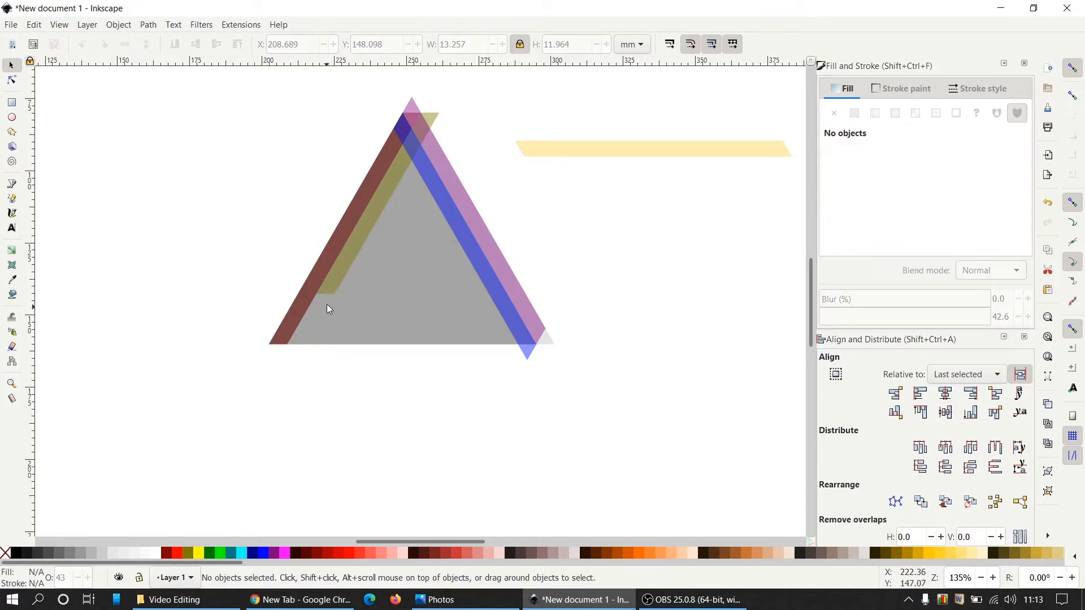
Flip the left maroon strip horizontally and rotate it back parallel to the triangle's left side
left_click(290, 316)
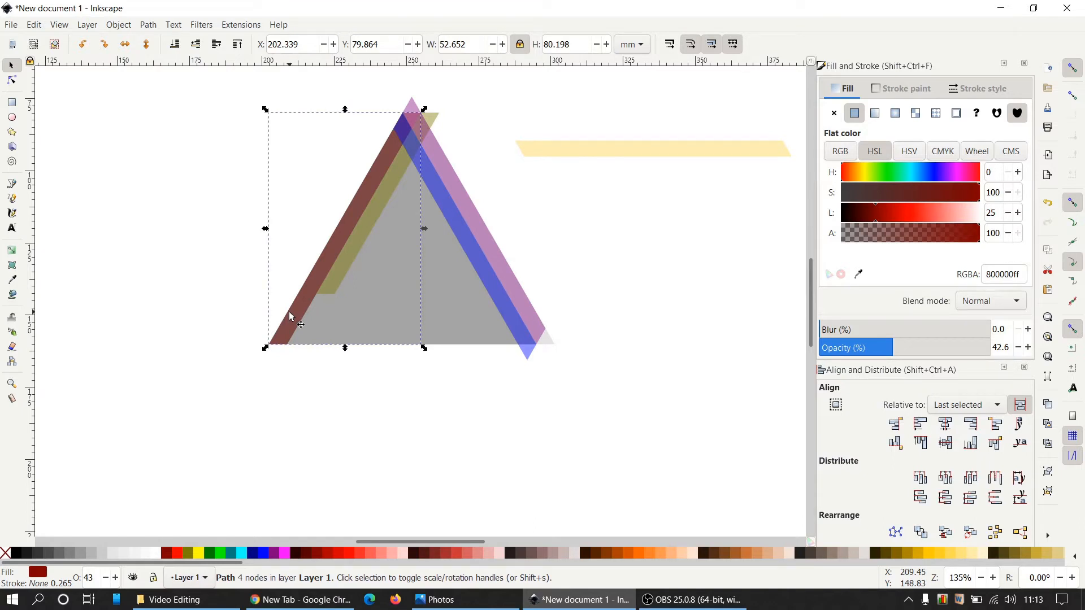
left_click(125, 44)
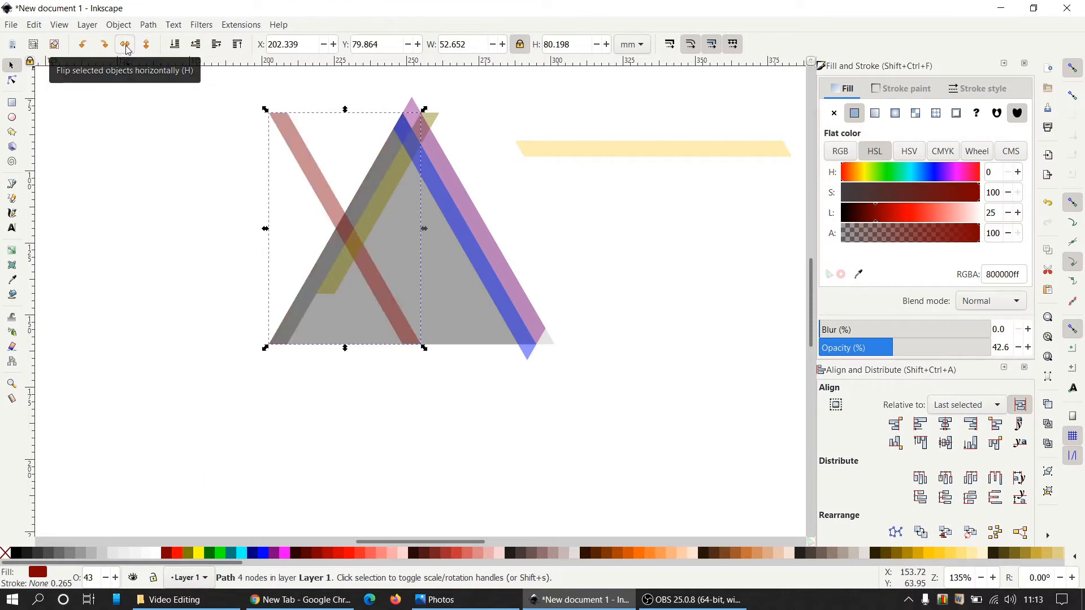
left_click(304, 167)
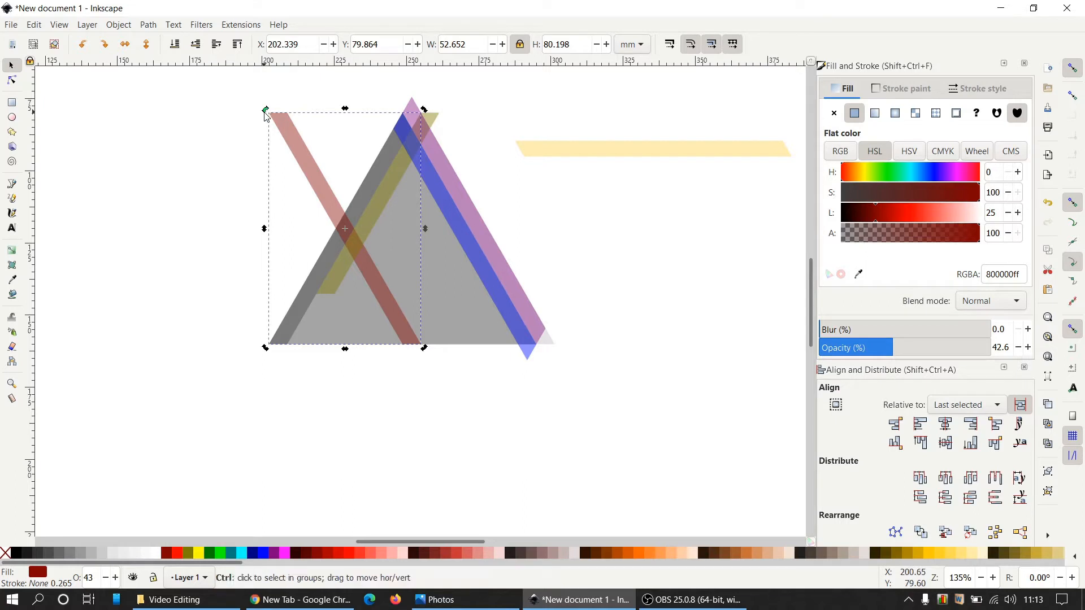
left_click_drag(267, 114, 272, 338)
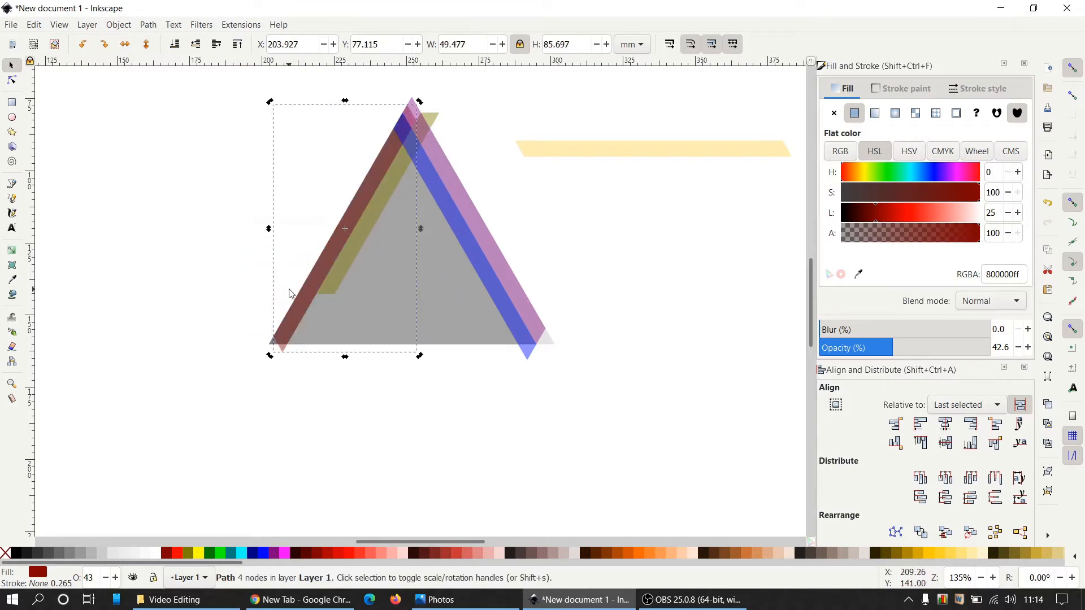
Move the maroon strip up along the left side and snap its lower tip to the olive strip's lower-left corner
left_click_drag(313, 287, 345, 226)
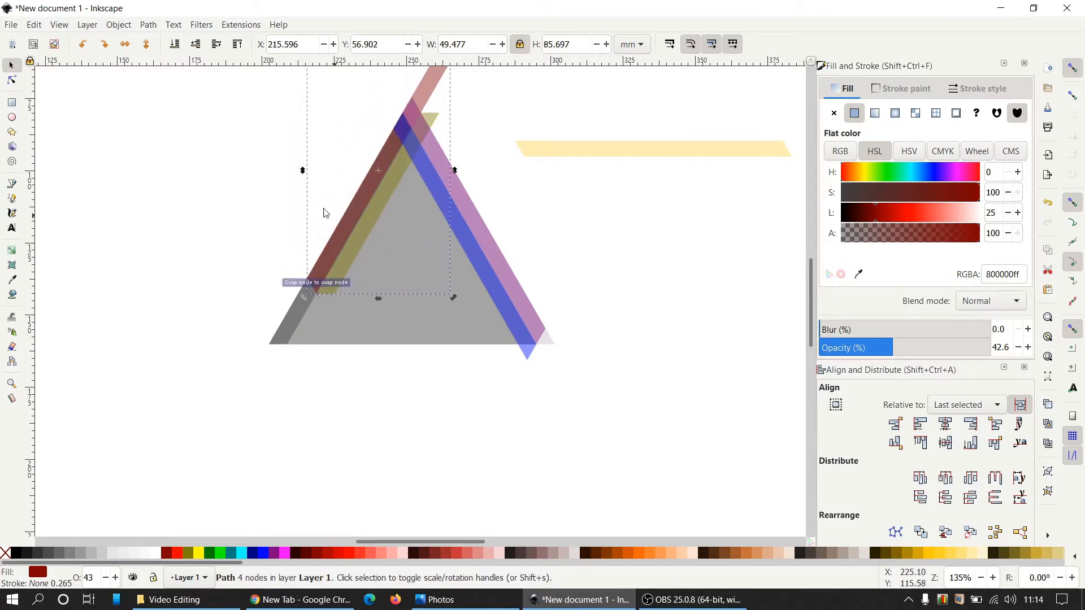
left_click(258, 212)
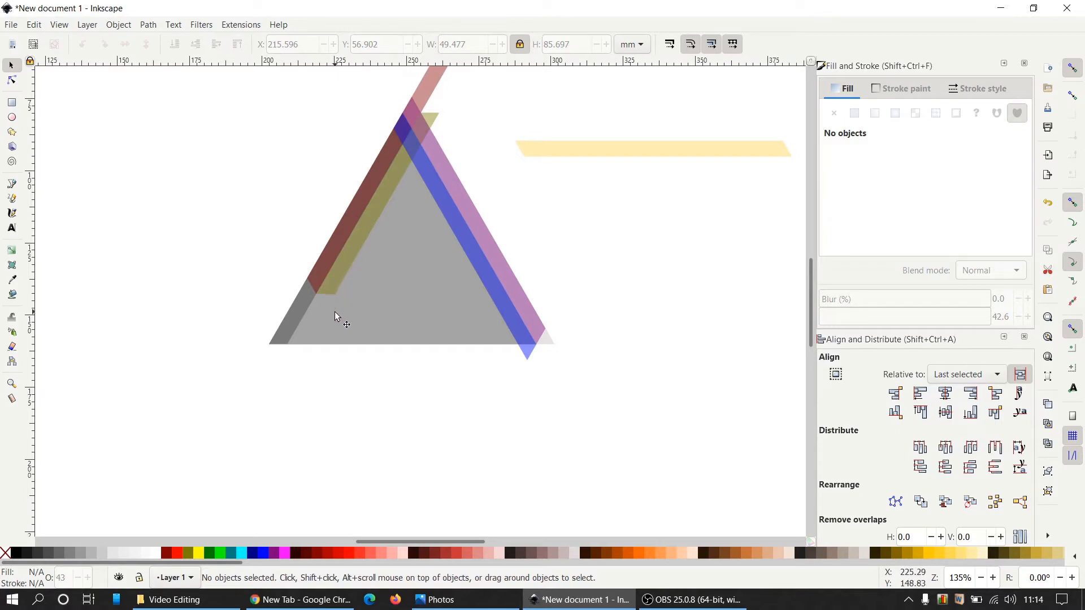
scroll(335, 311, "up", 2)
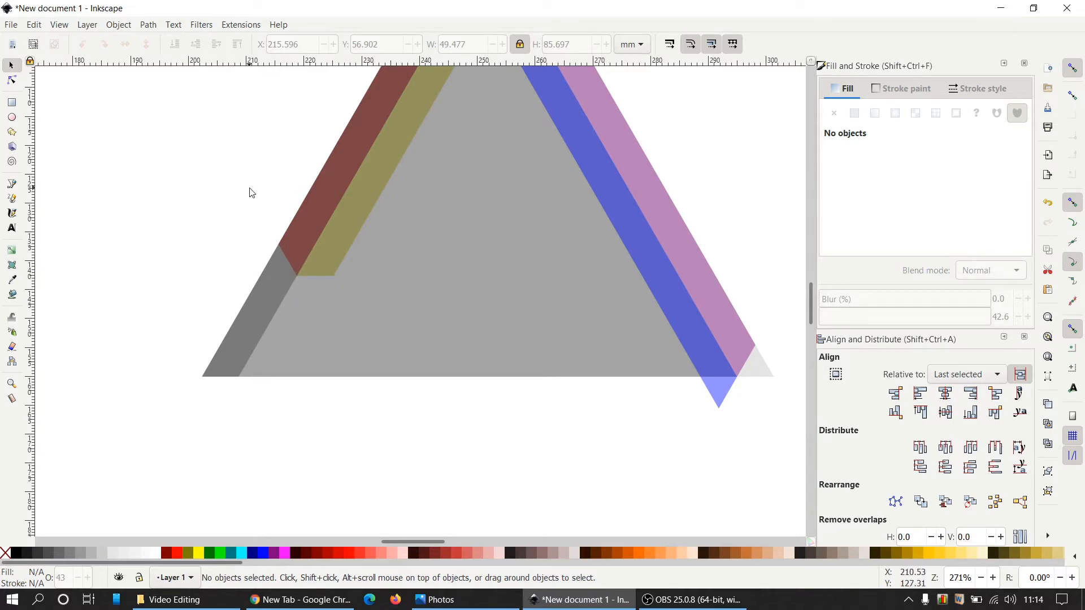
scroll(249, 192, "down", 1)
scroll(251, 192, "up", 2)
scroll(251, 192, "down", 3)
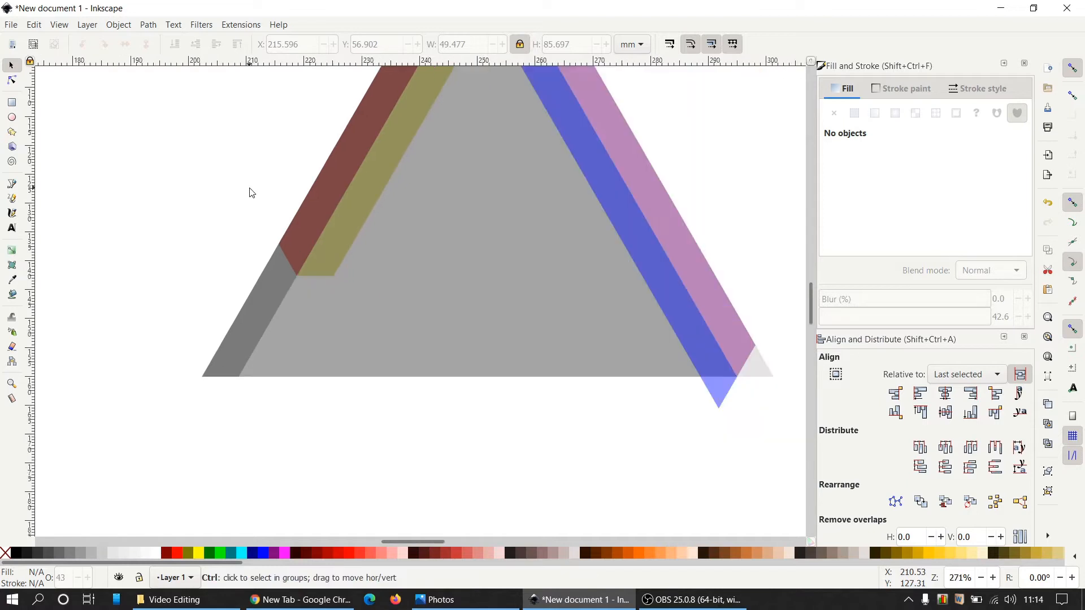
scroll(270, 305, "up", 1)
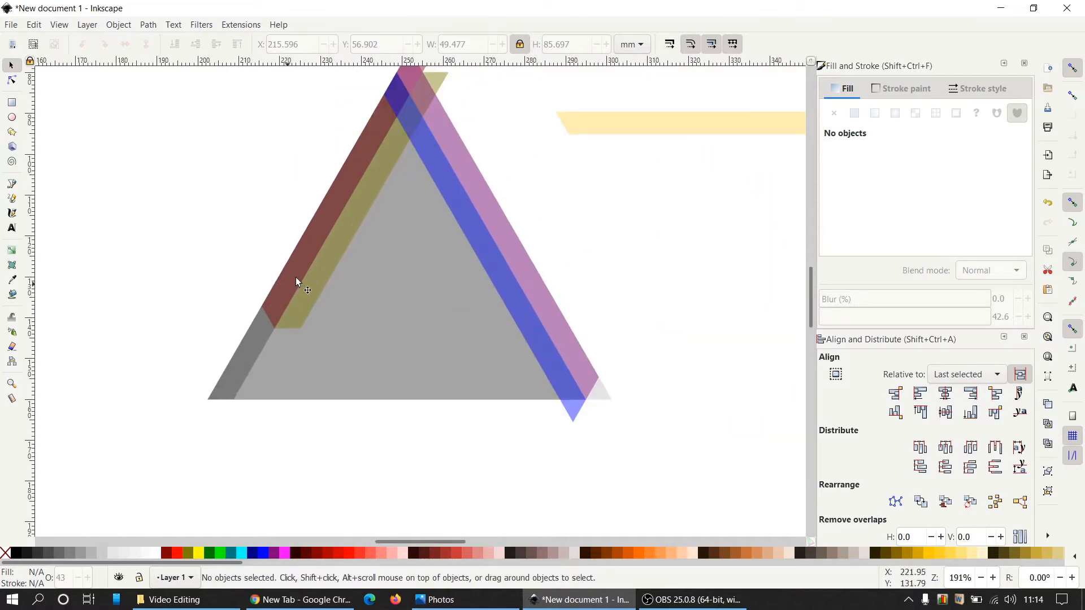
scroll(392, 233, "down", 1)
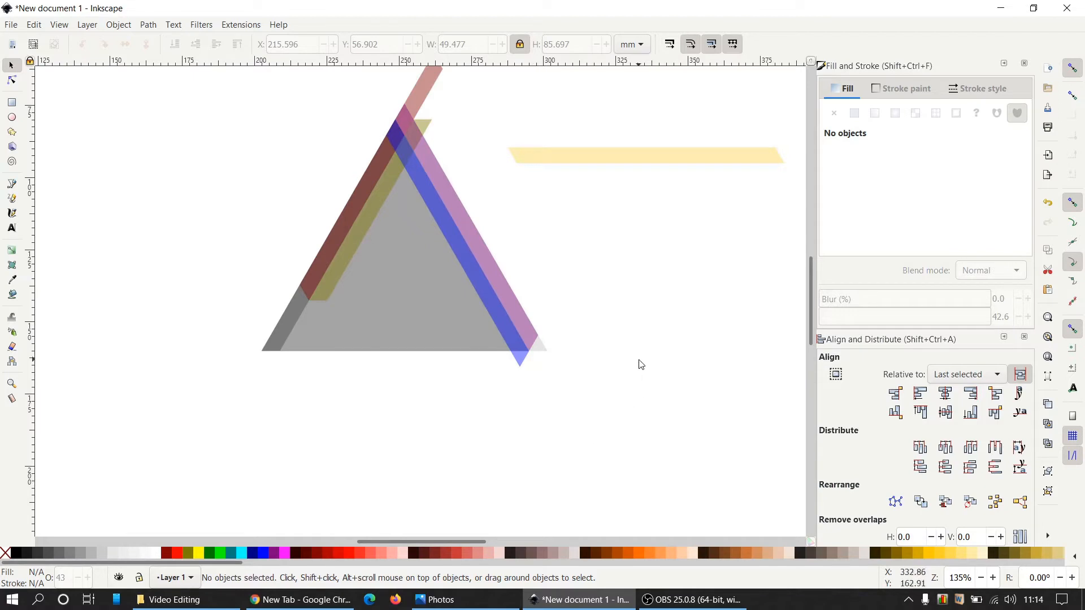
Duplicate the blue strip and subtract the copy from the olive strip with the Difference operation
scroll(634, 357, "up", 2)
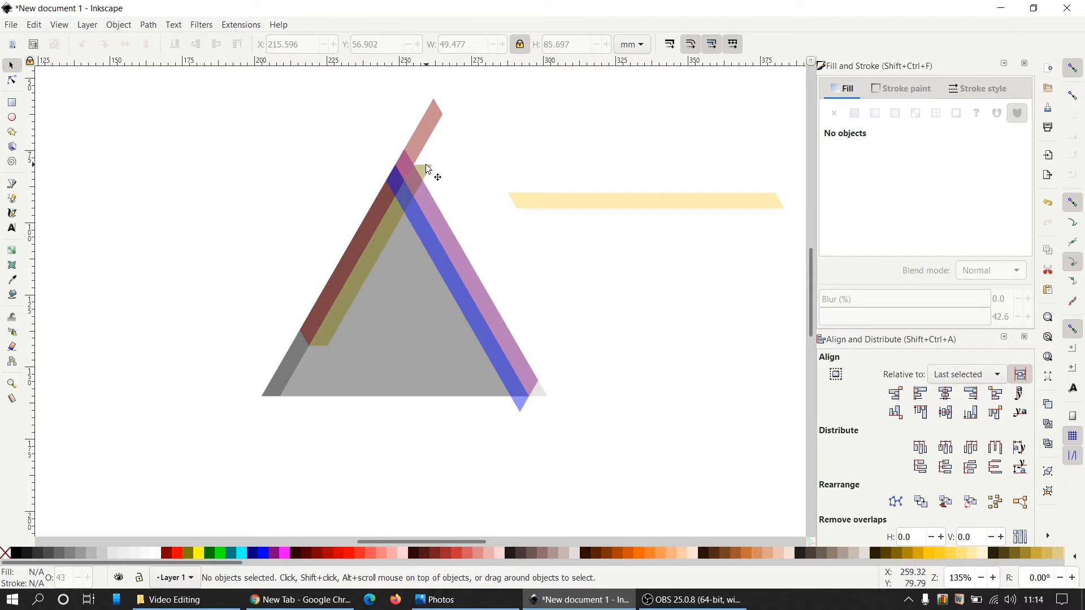
left_click(447, 279)
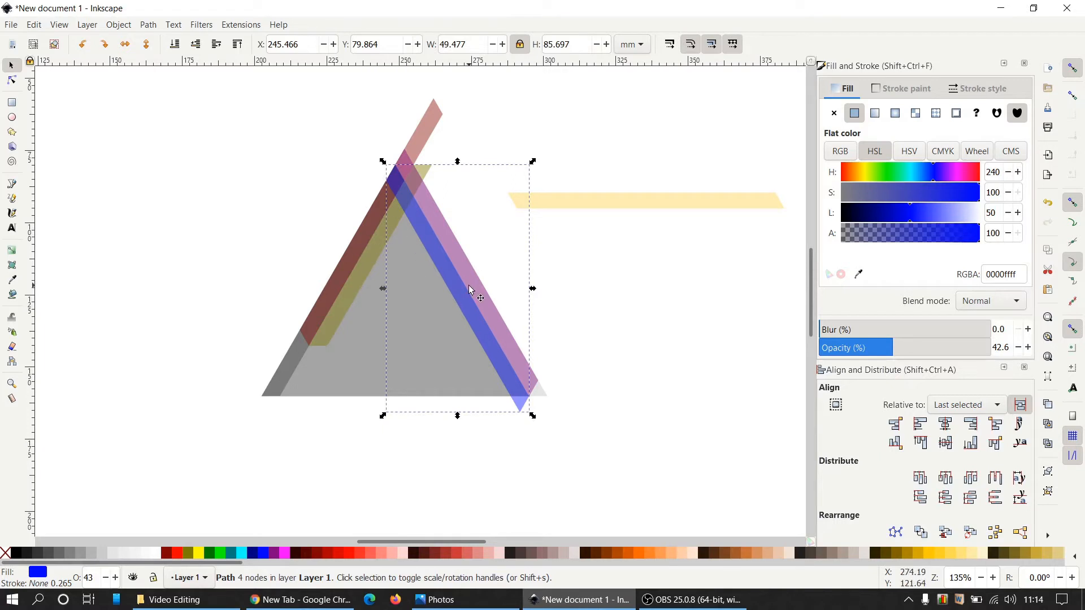
right_click(461, 292)
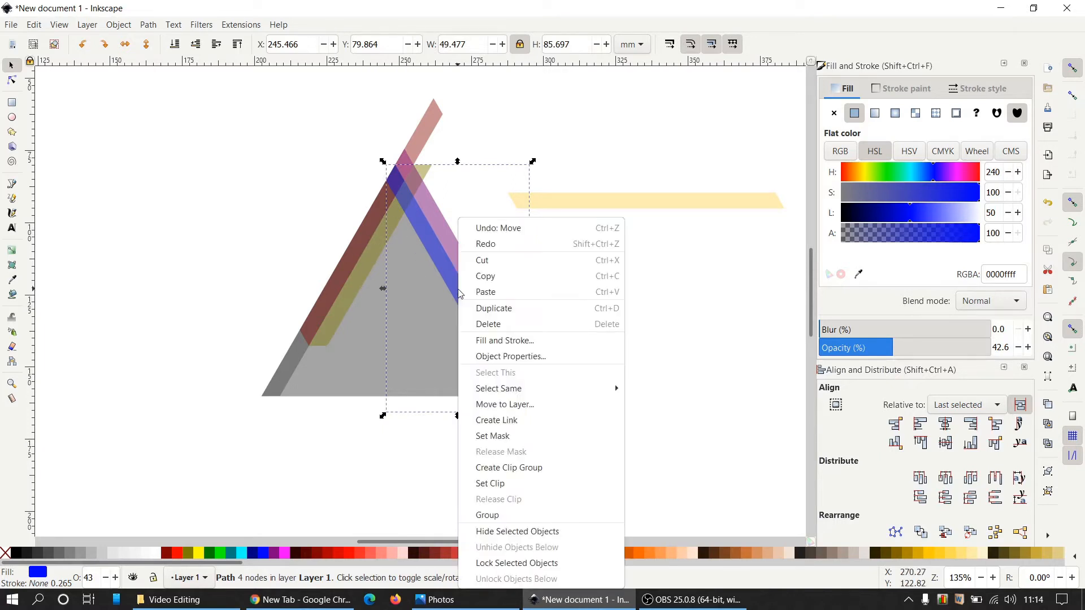
left_click(485, 311)
left_click(361, 284, "shift")
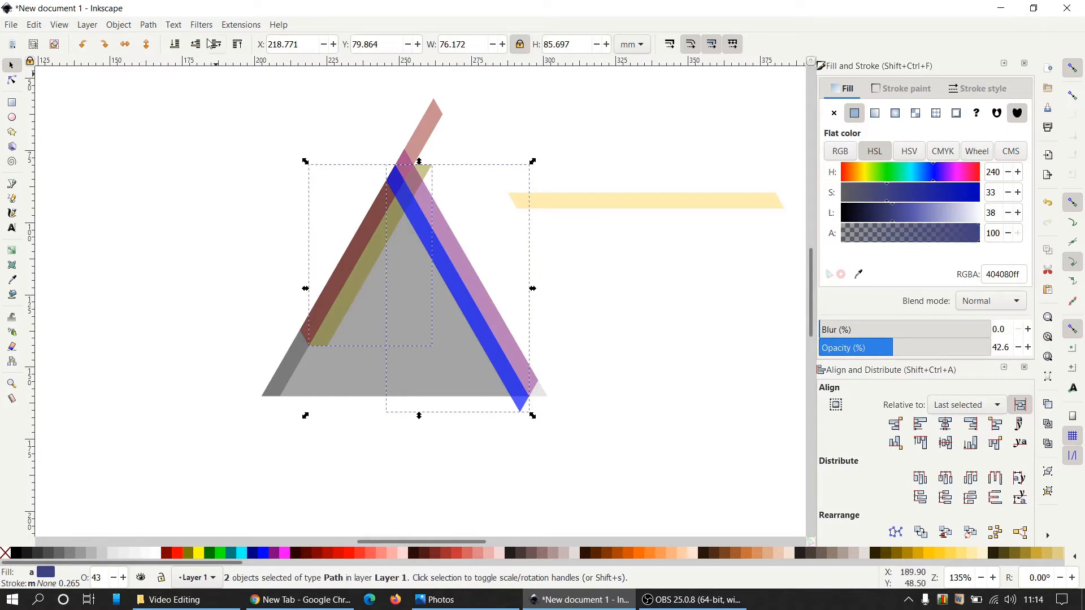
left_click(149, 27)
left_click(169, 104)
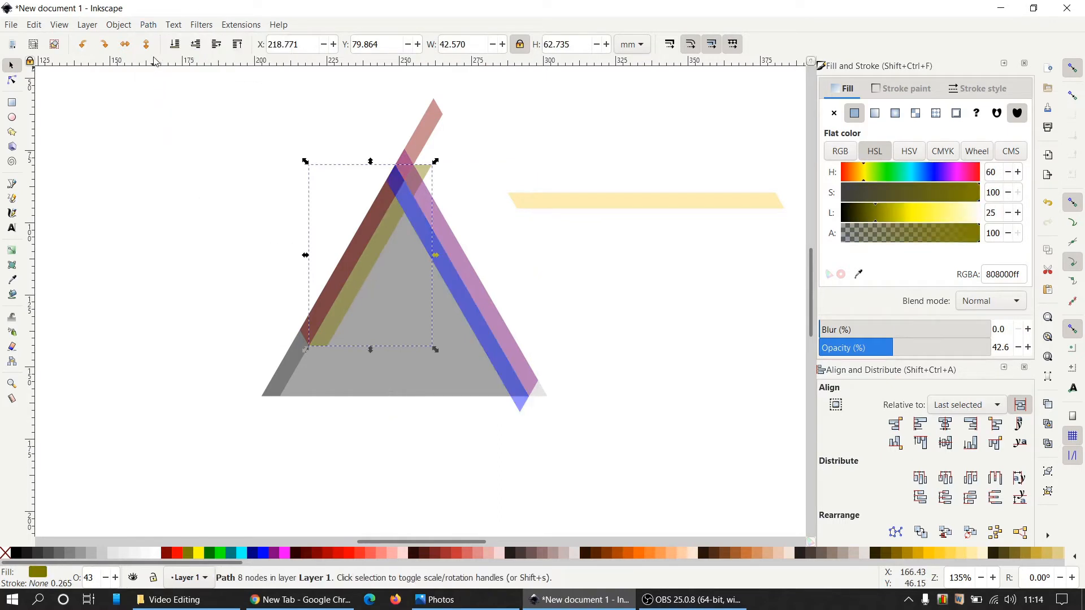
Break the cut olive strip apart and delete its small upper piece beyond the blue strip
left_click(152, 26)
left_click(180, 200)
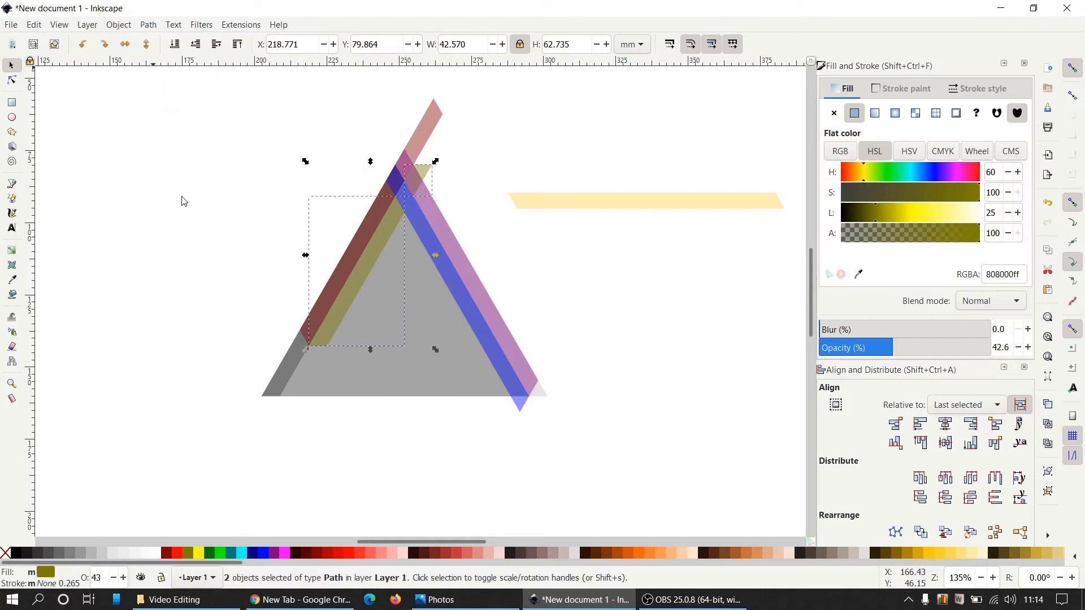
left_click(357, 290, "shift")
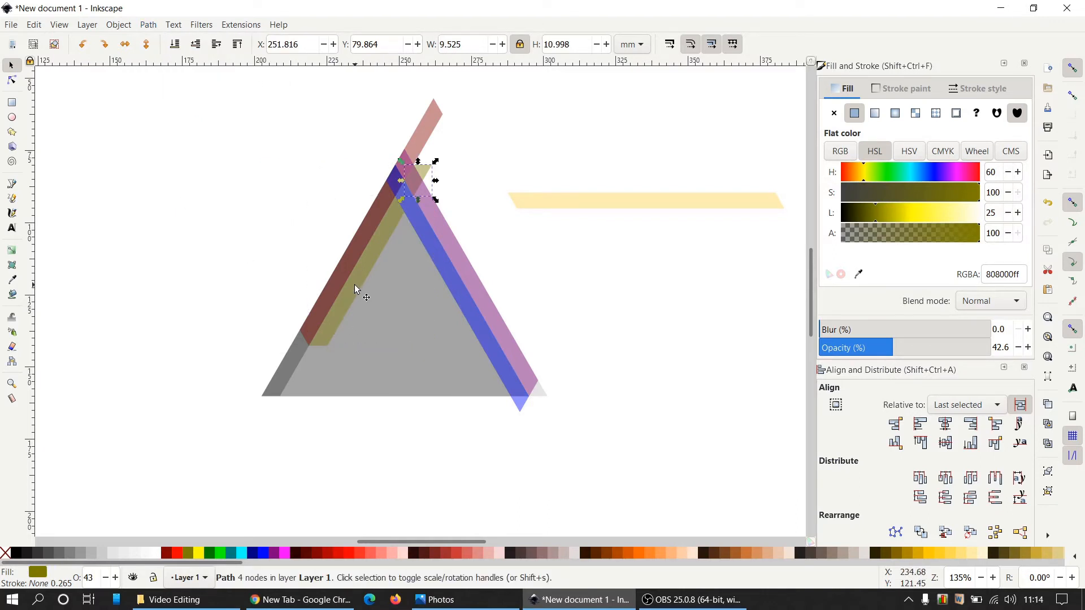
key("Delete")
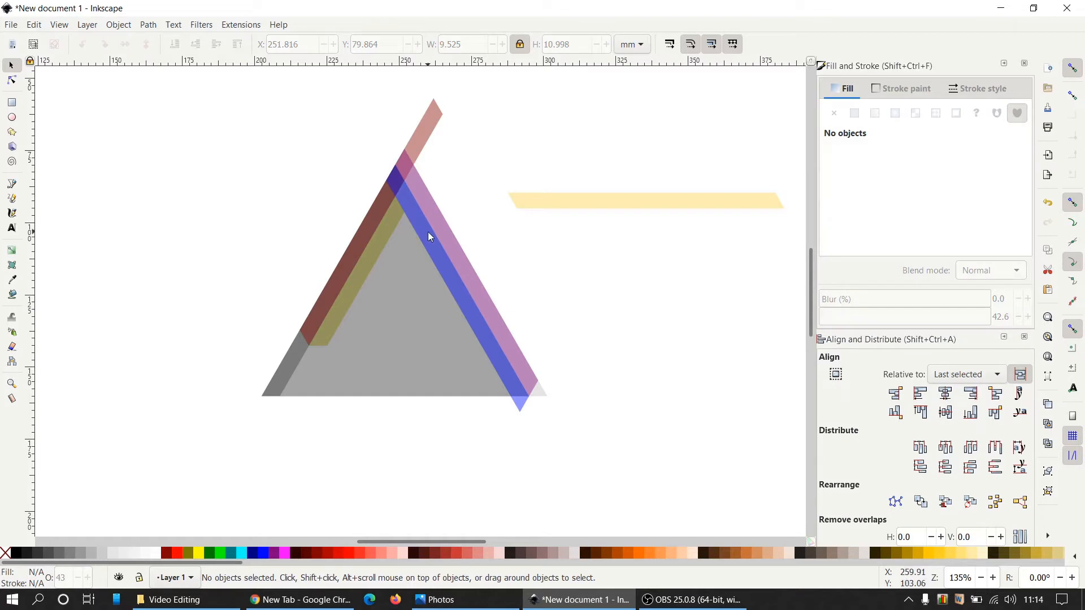
Duplicate the blue strip and subtract the copy from the maroon strip with the Difference operation
left_click(435, 248)
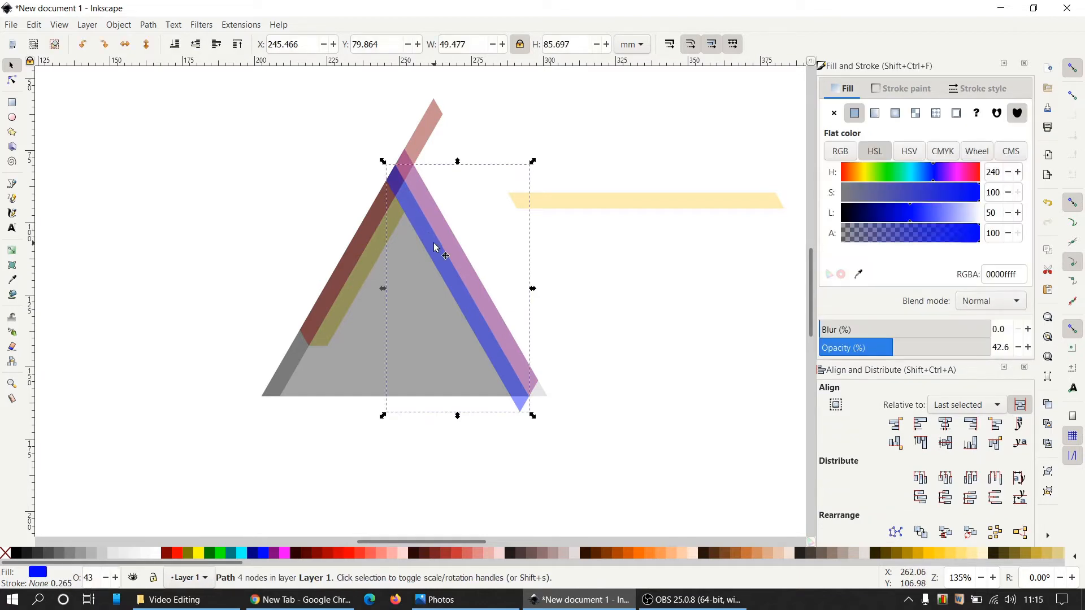
right_click(435, 248)
left_click(472, 308)
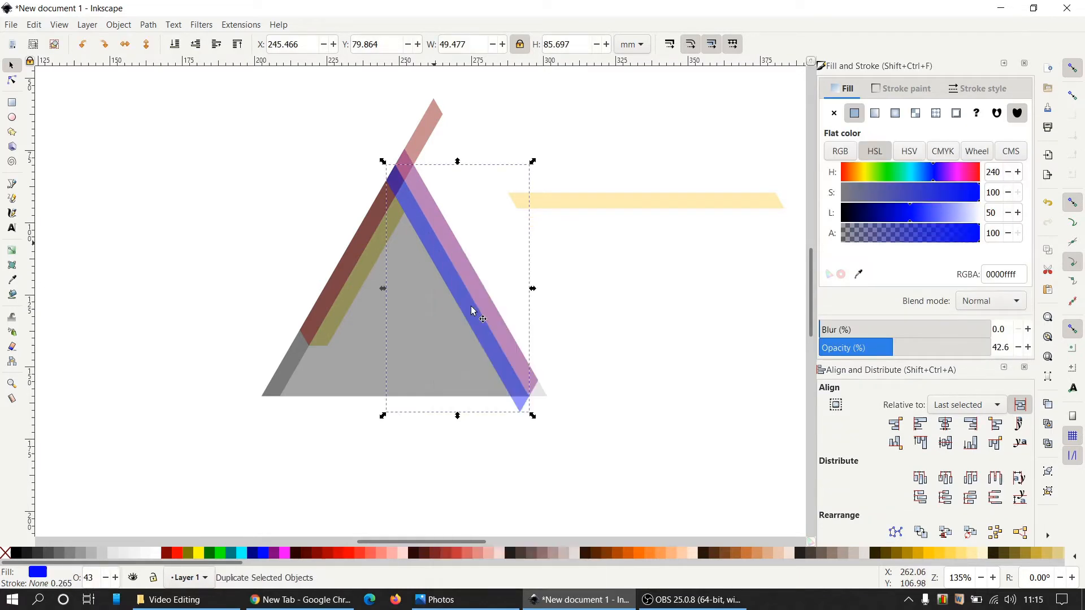
left_click(353, 264, "shift")
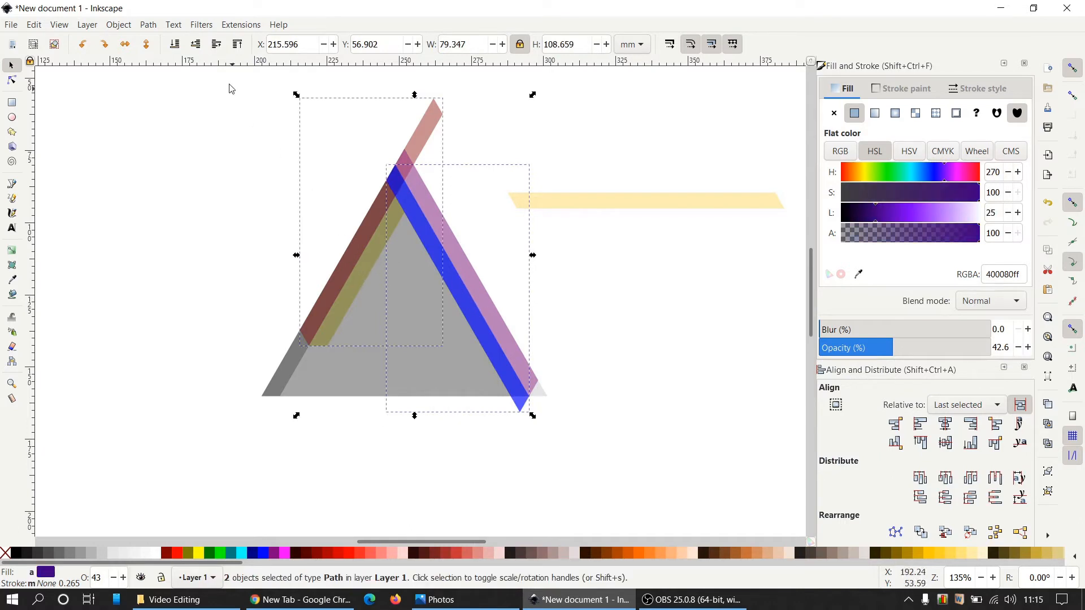
left_click(148, 25)
left_click(187, 105)
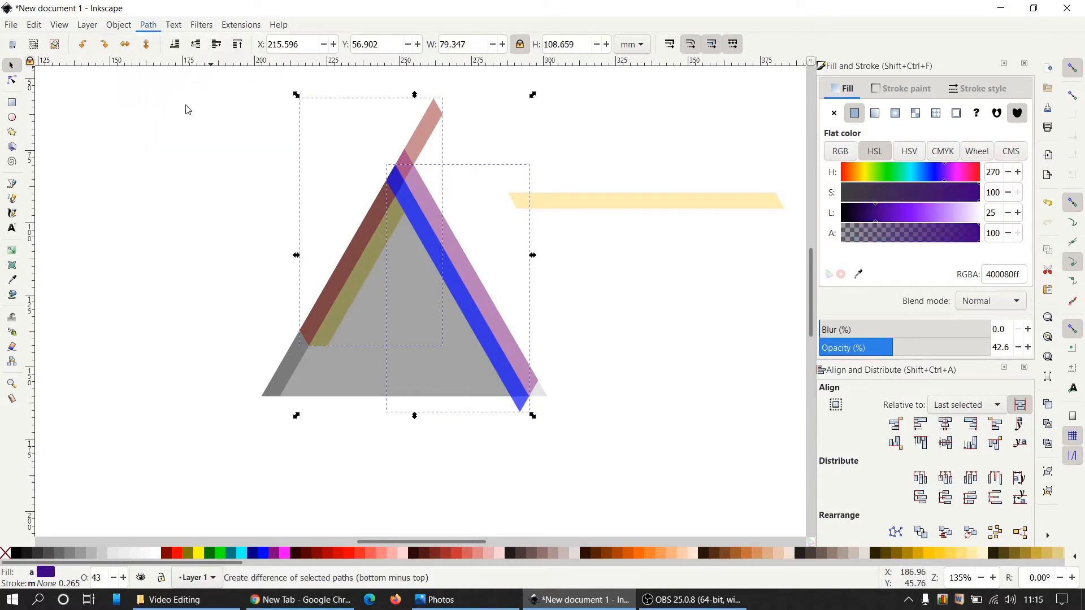
Break the cut maroon strip apart and delete its upper piece projecting past the triangle's apex
left_click(153, 29)
left_click(188, 201)
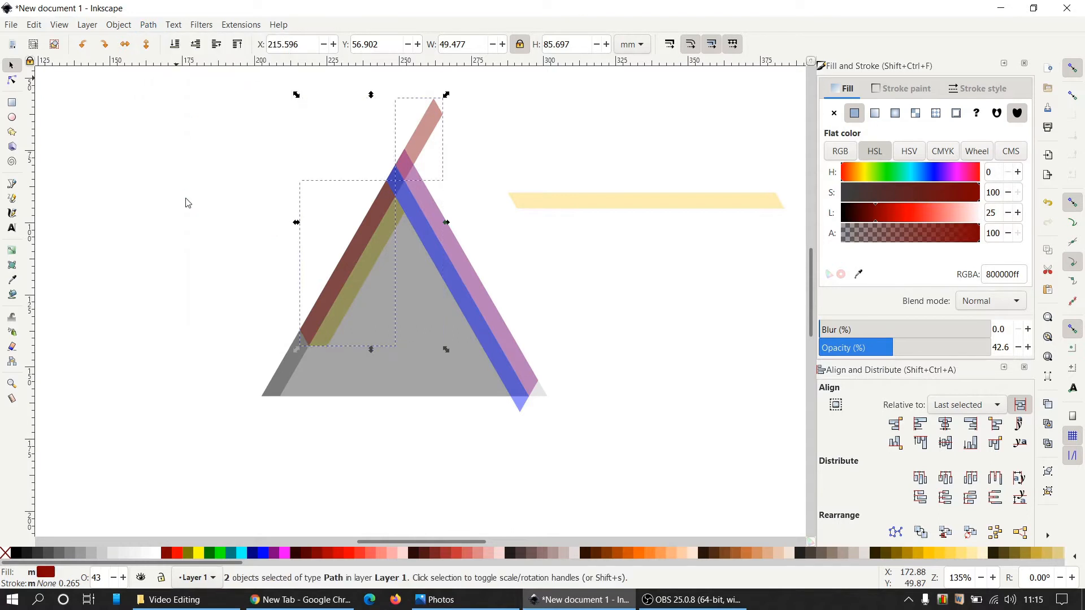
left_click(364, 240, "shift")
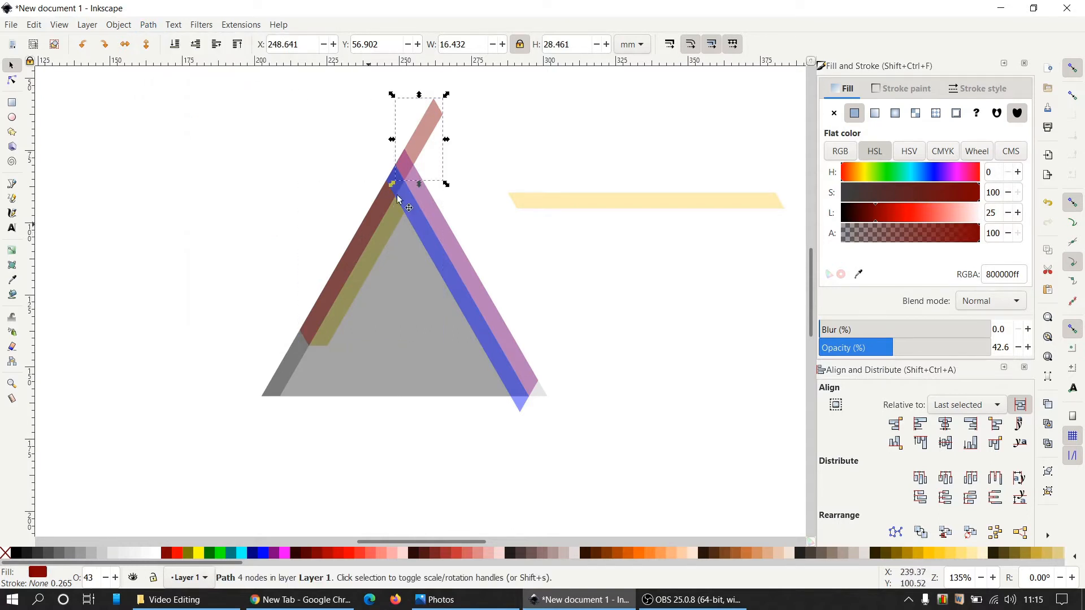
key("Delete")
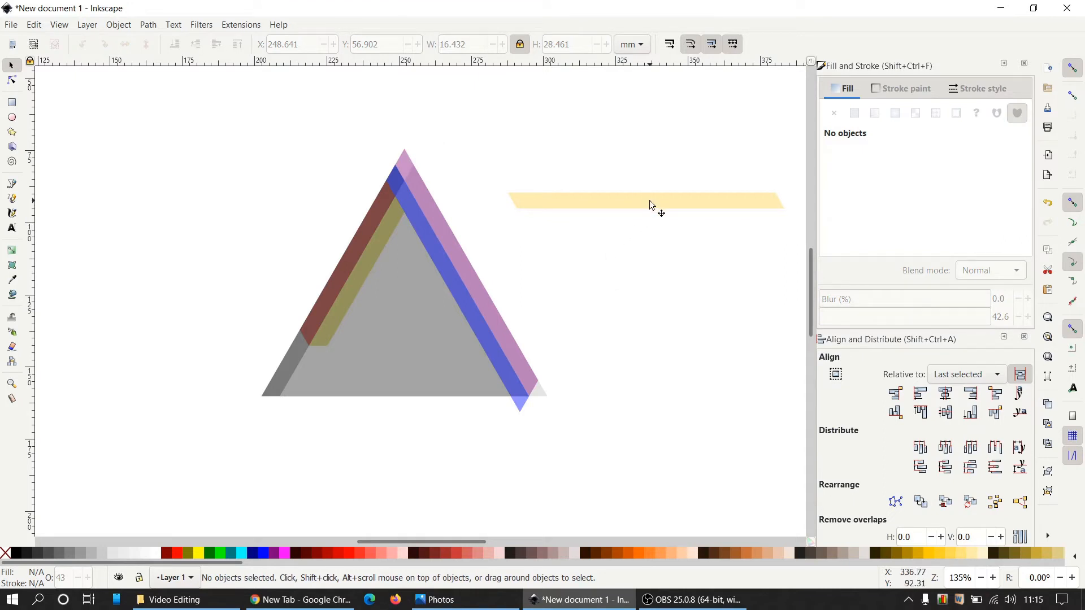
Enable snapping to line segment midpoints and move the yellow strip so its upper edge's midpoint meets the purple strip's top tip
left_click(1078, 303)
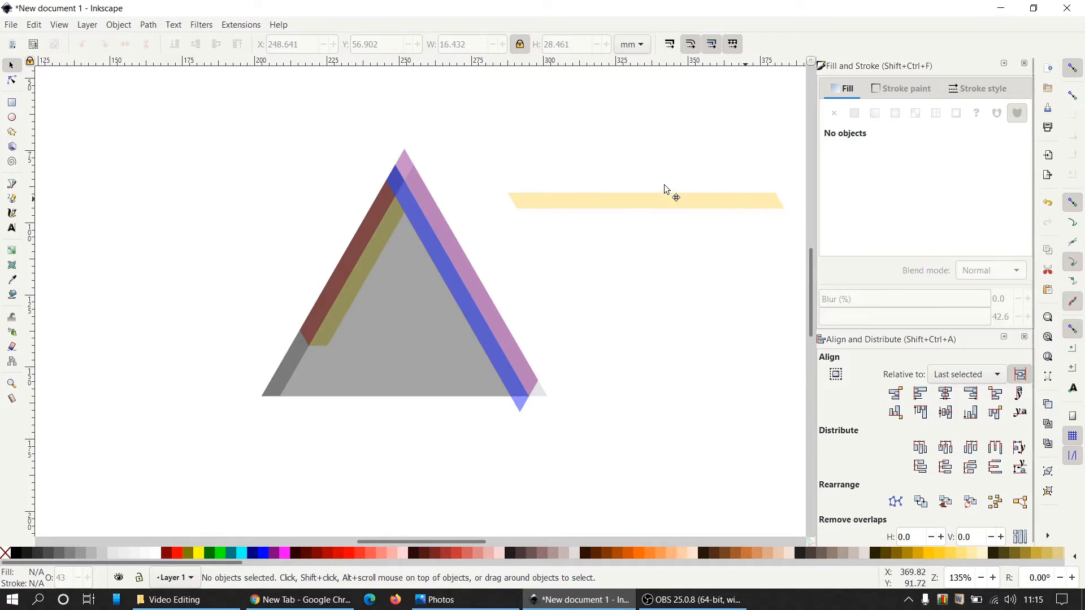
left_click_drag(751, 206, 503, 163)
left_click(524, 192)
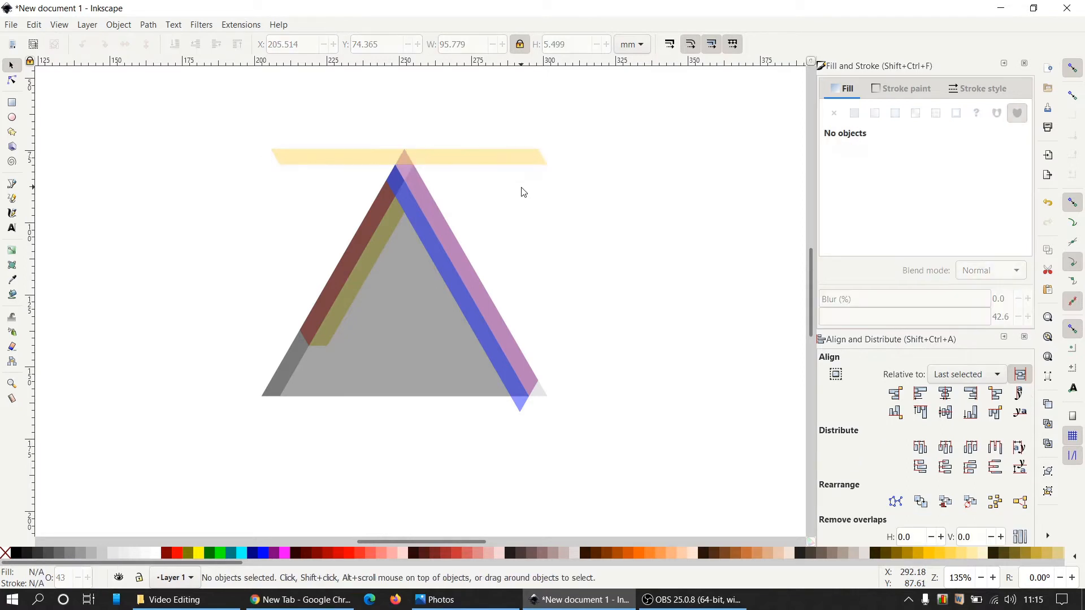
Subtract the yellow strip from the purple strip with the Difference operation to cut its top tip off flat
left_click(495, 162)
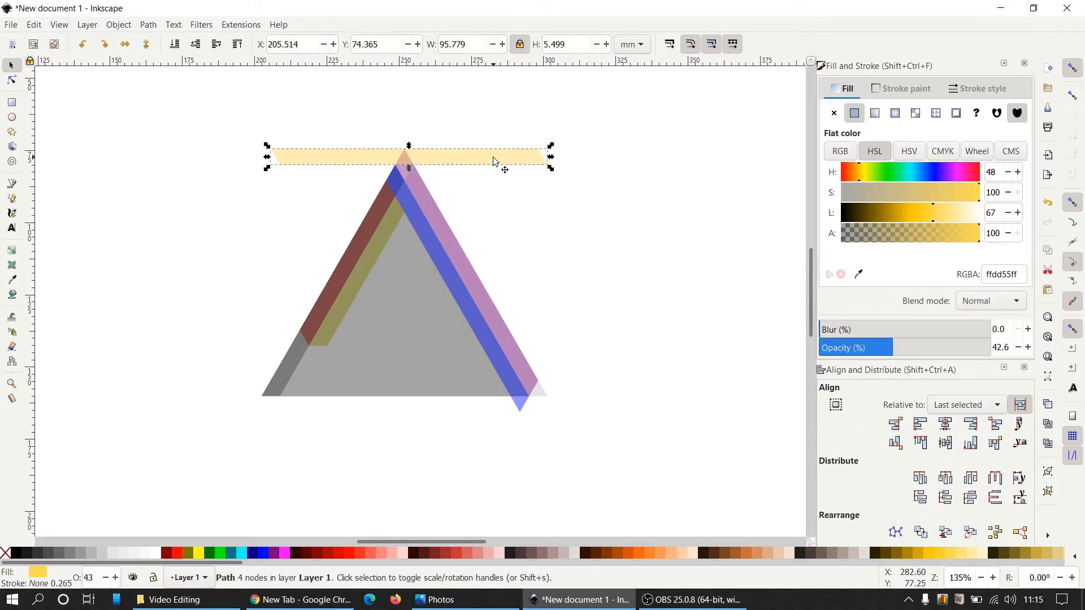
left_click(465, 275, "shift")
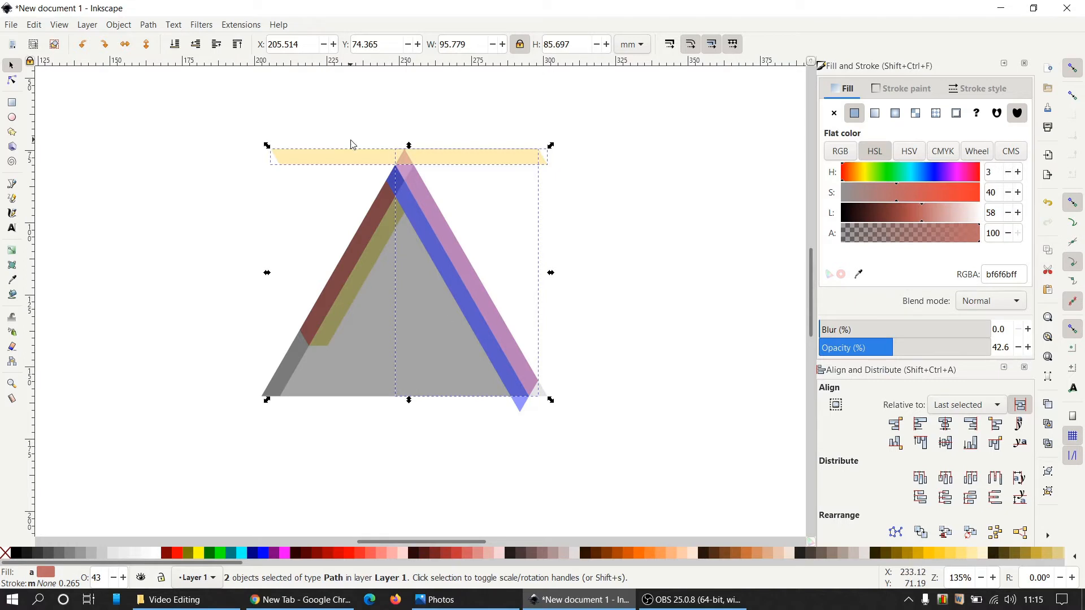
left_click(148, 25)
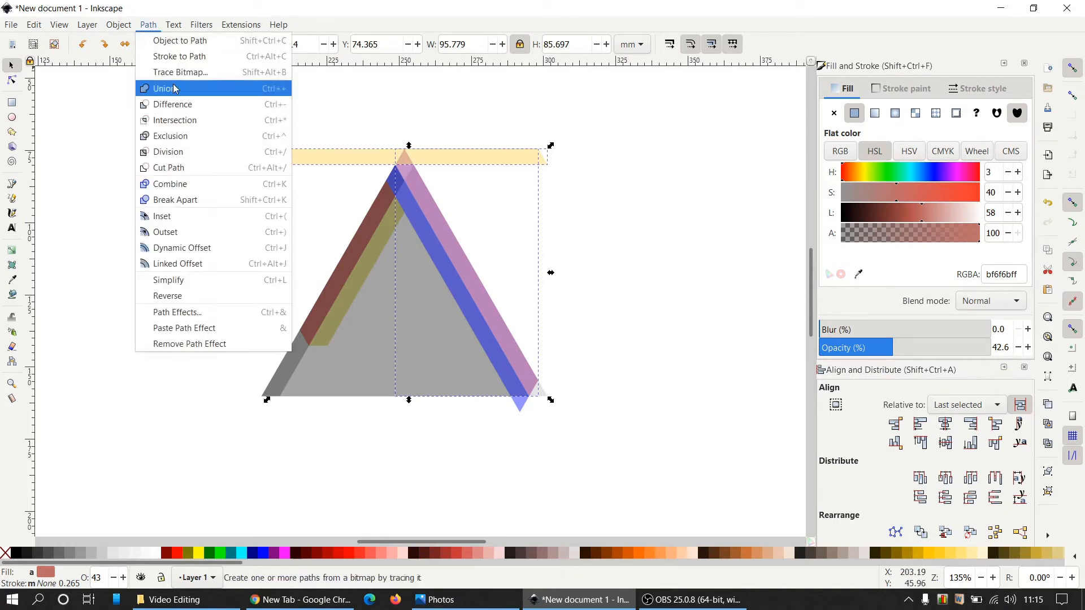
left_click(177, 104)
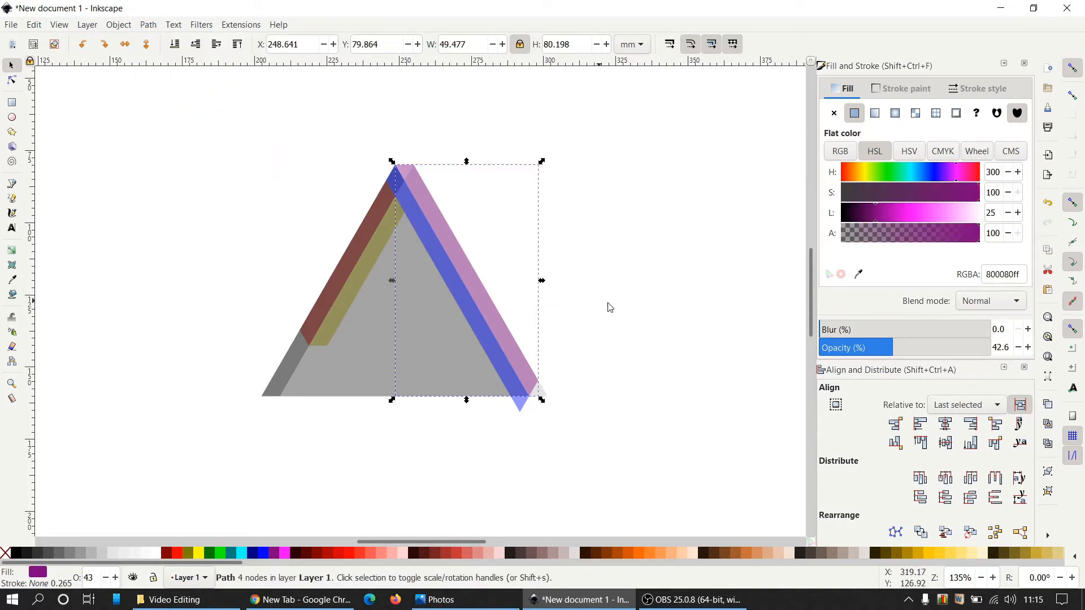
left_click(651, 257)
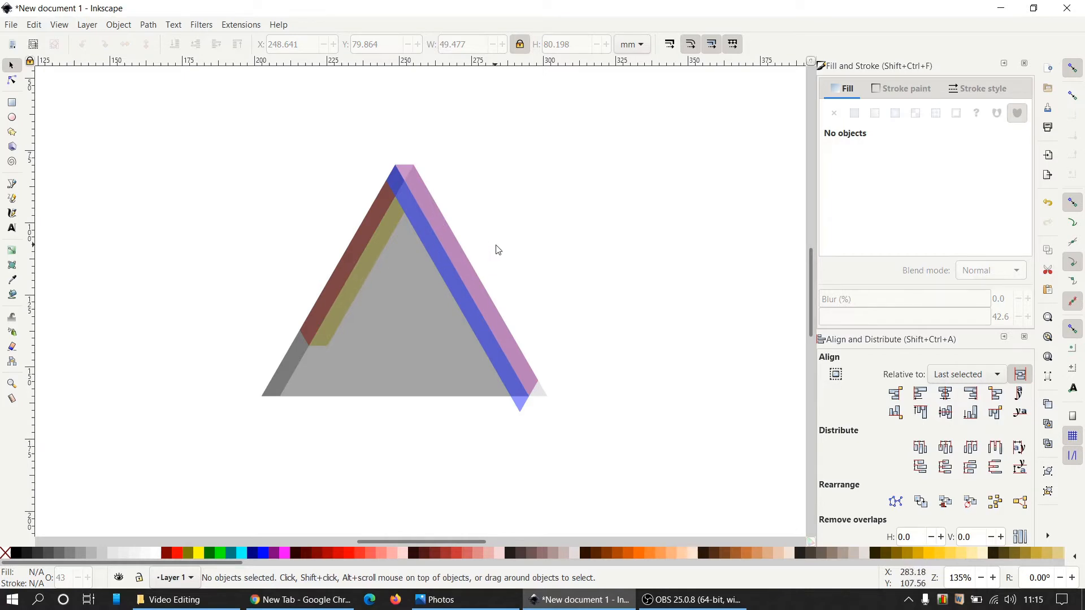
Duplicate the maroon, olive, blue and purple strips together and group the four copies
left_click(362, 253)
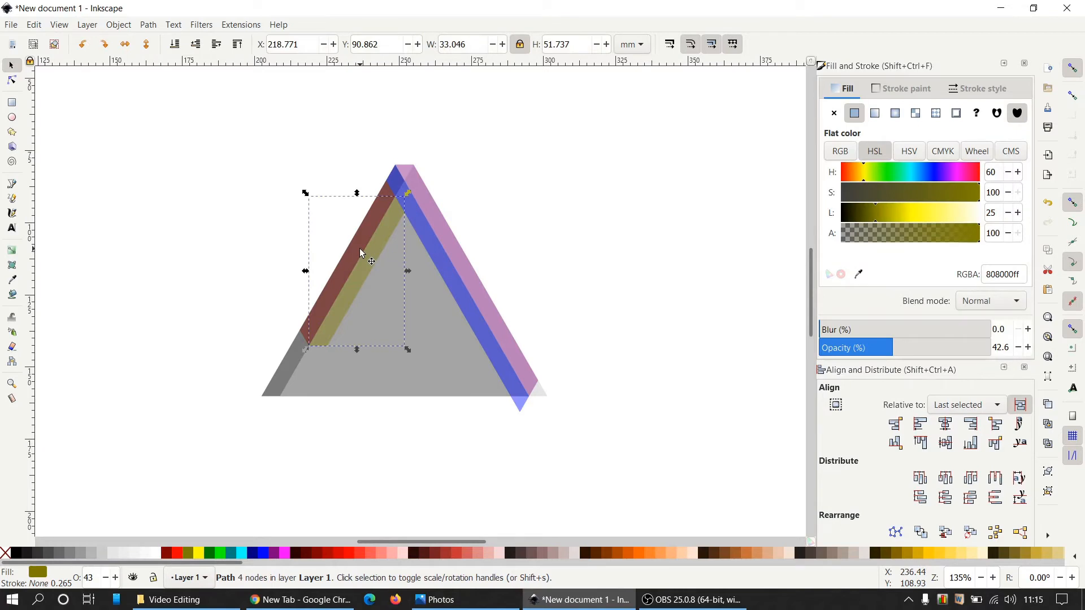
key("shift")
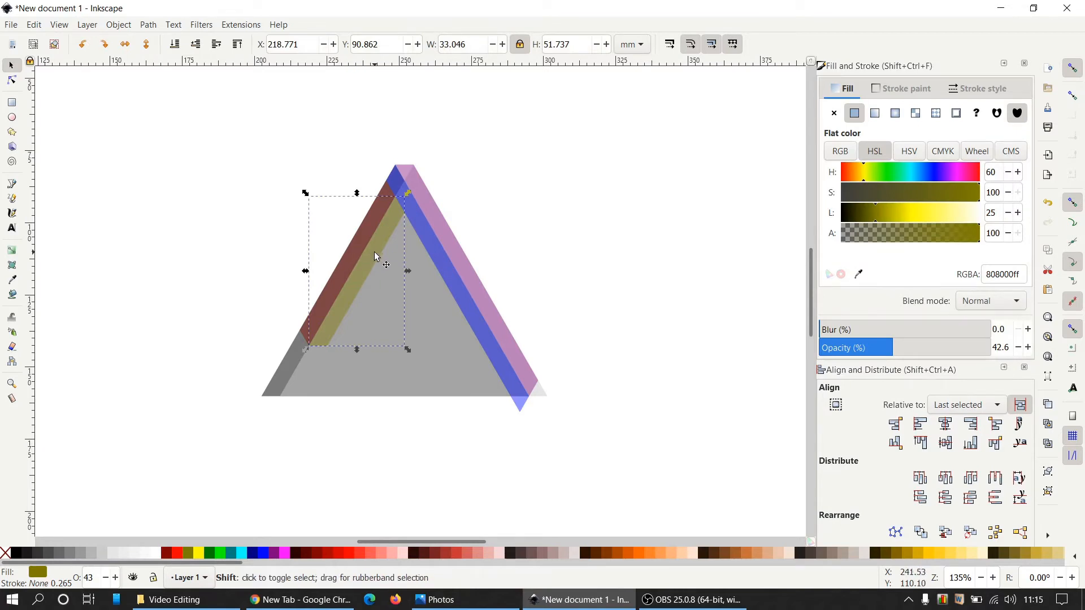
left_click(374, 252, "shift")
left_click(358, 236)
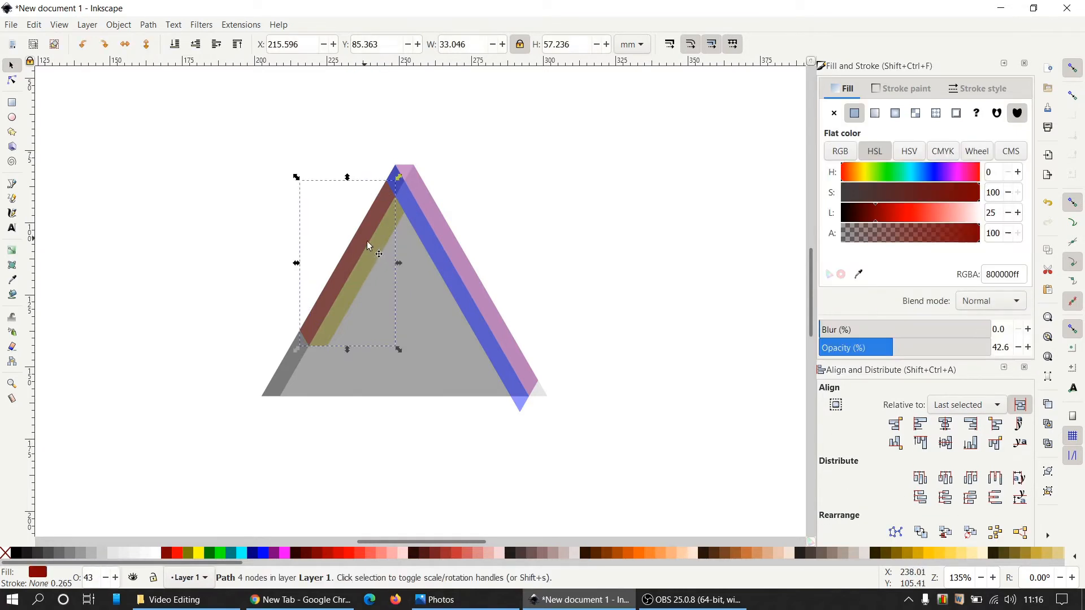
left_click(377, 249, "shift")
left_click(442, 267, "shift")
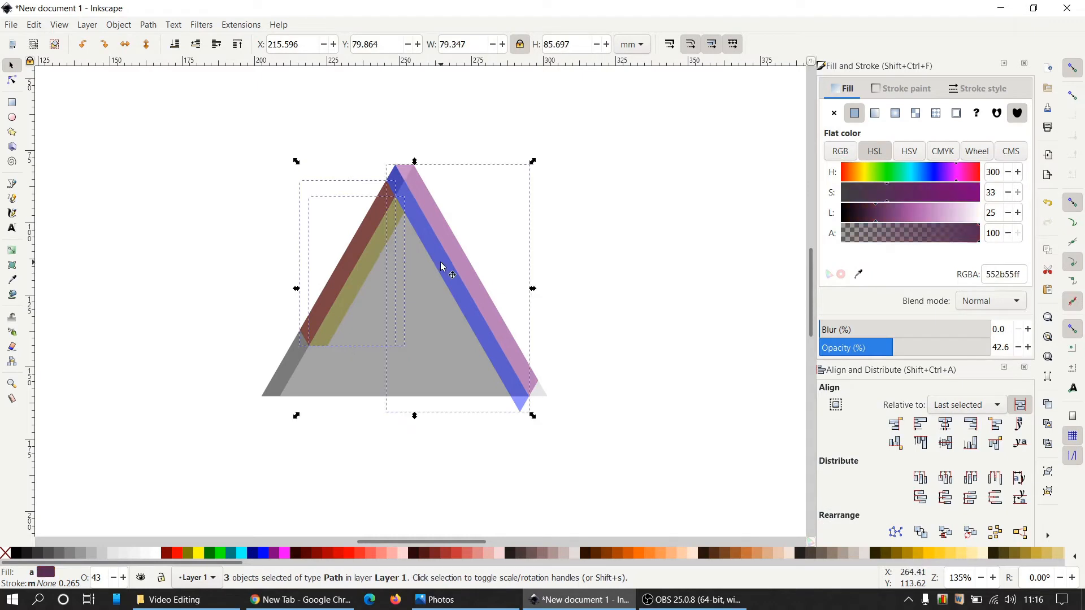
left_click(463, 261, "shift")
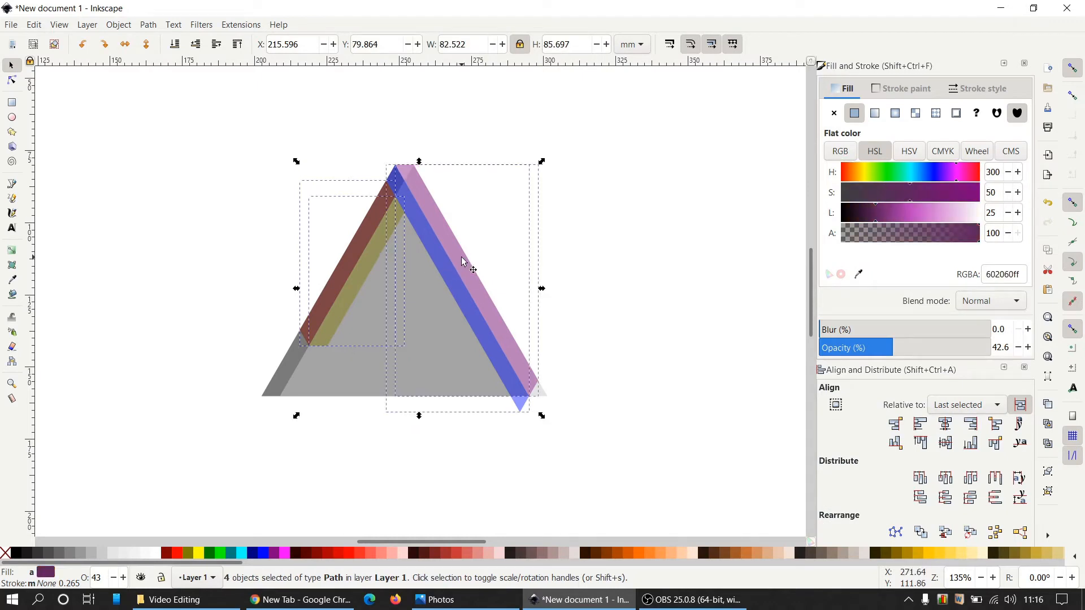
key("ctrl")
key("ctrl+d")
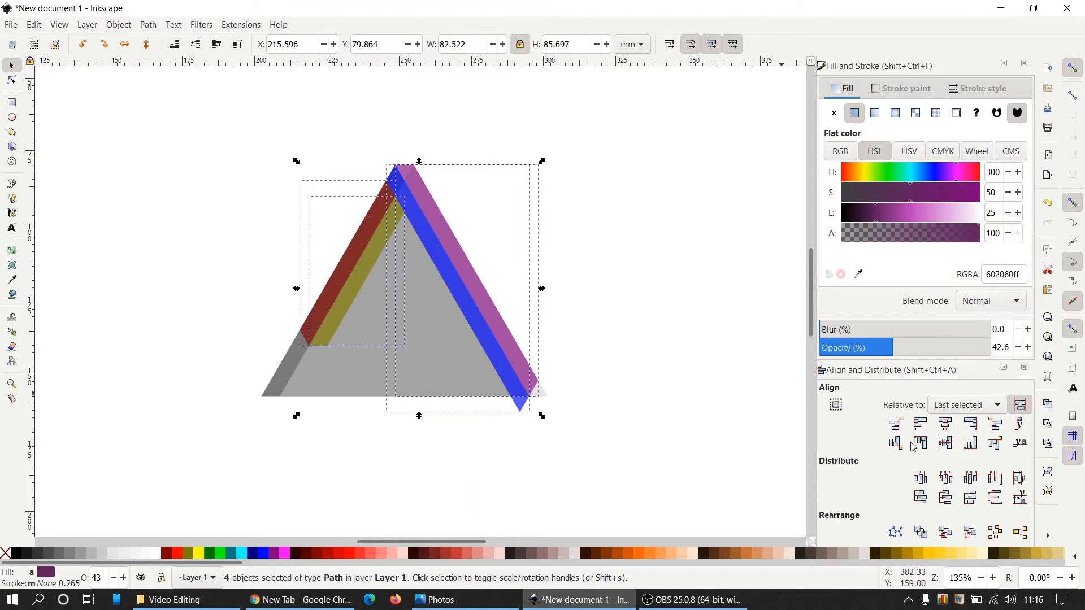
left_click(1047, 474)
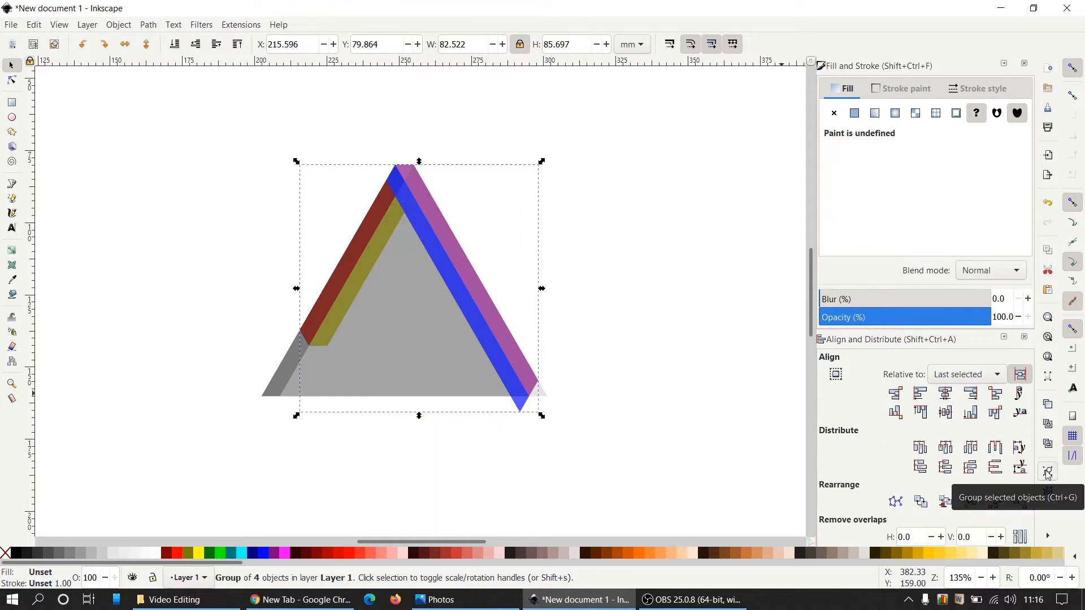
Rotate the duplicated group counter-clockwise in snapped angles until its maroon and olive strips run horizontally along the bottom
left_click(437, 256)
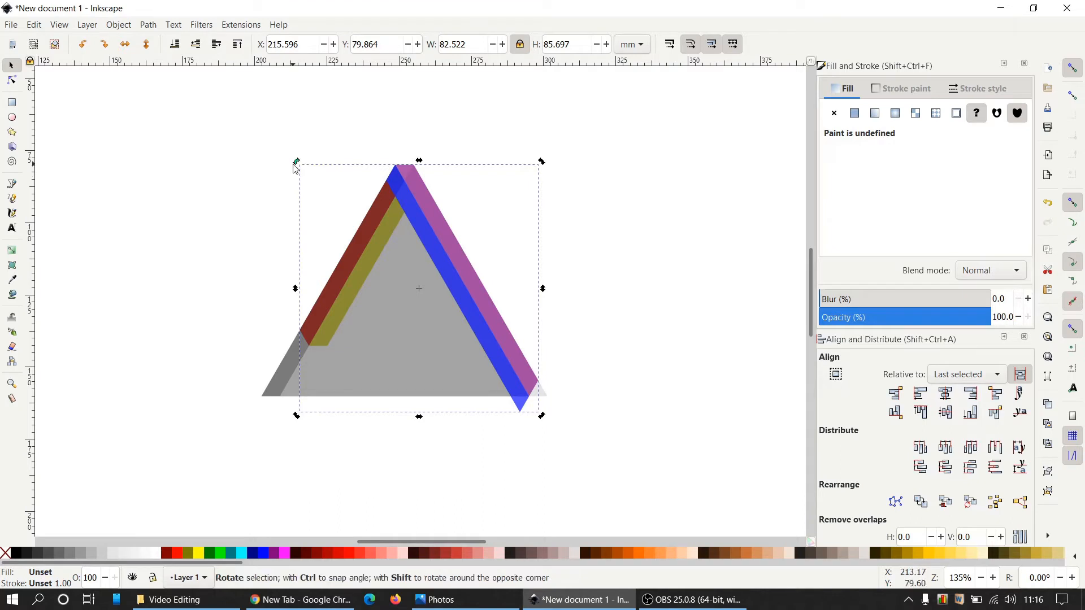
key("ctrl")
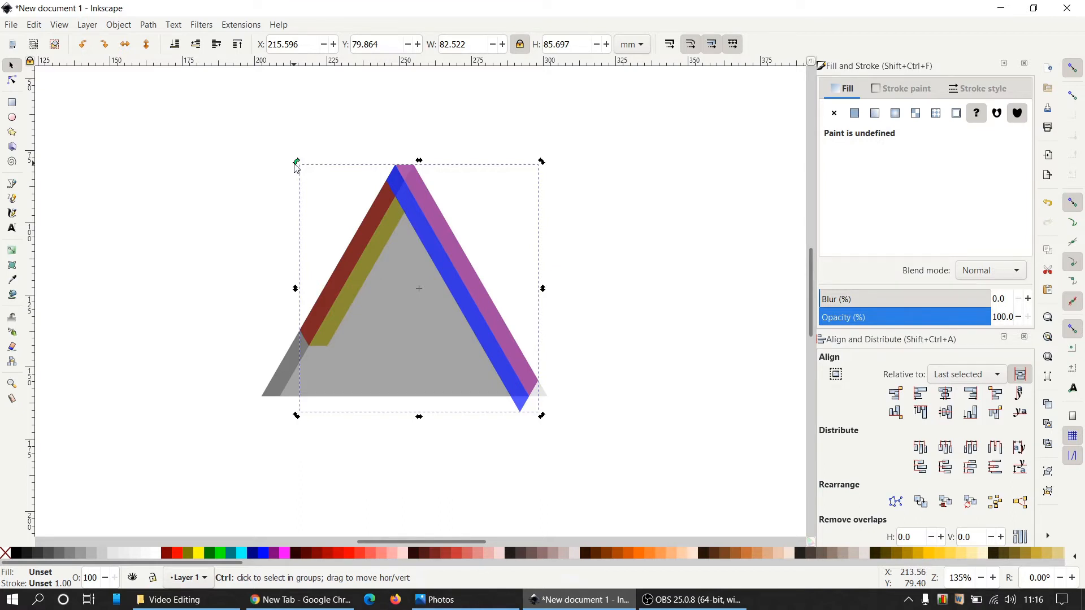
left_click_drag(297, 168, 389, 381)
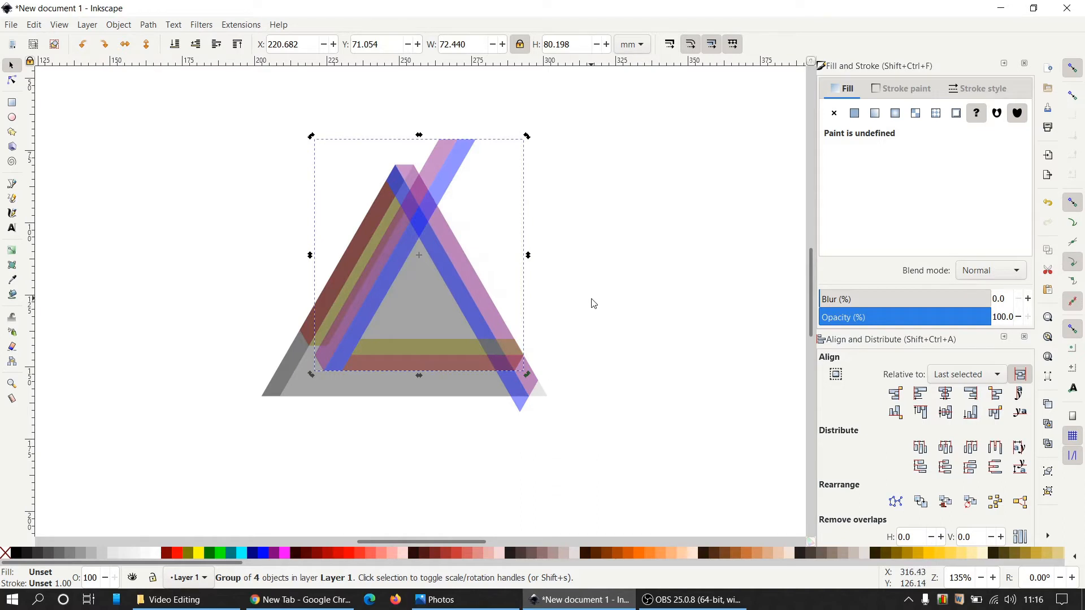
Move the rotated group so its maroon strip's right end snaps to the purple strip's lower end, and ungroup it
left_click_drag(405, 237, 415, 261)
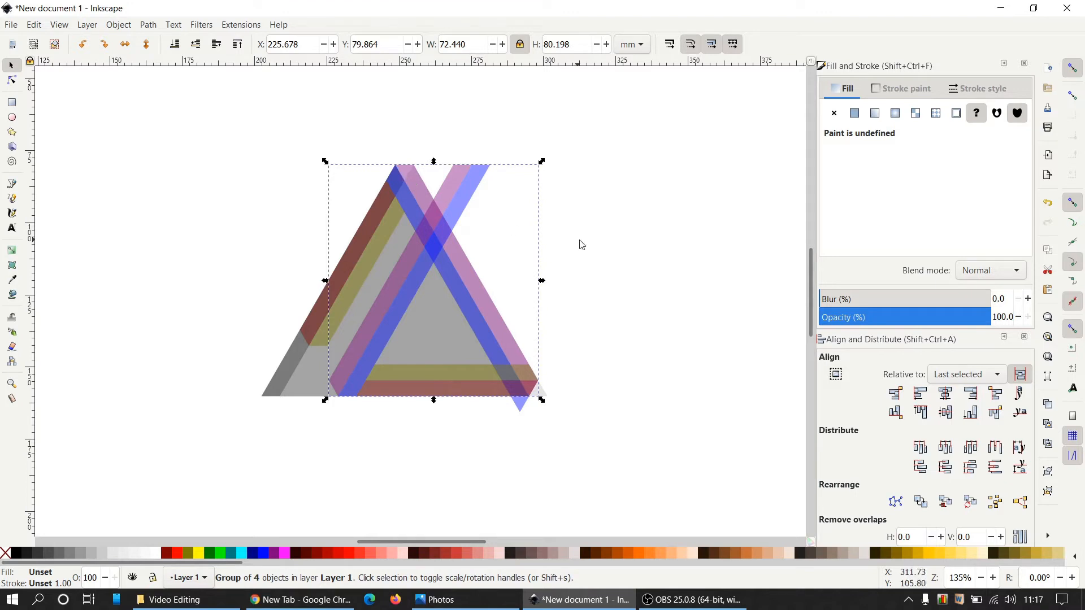
left_click(1048, 491)
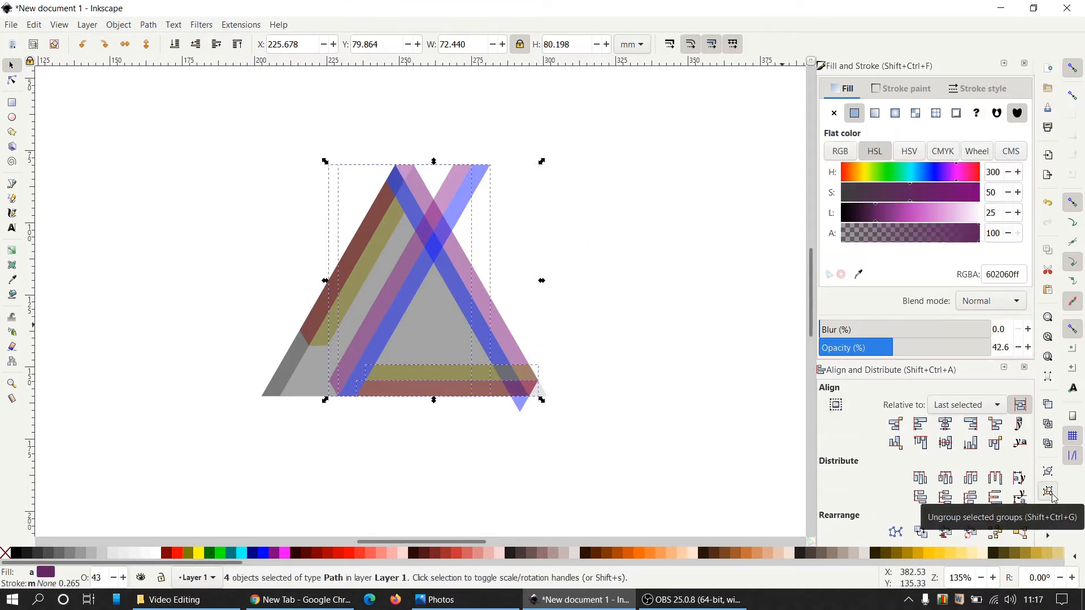
left_click(684, 402)
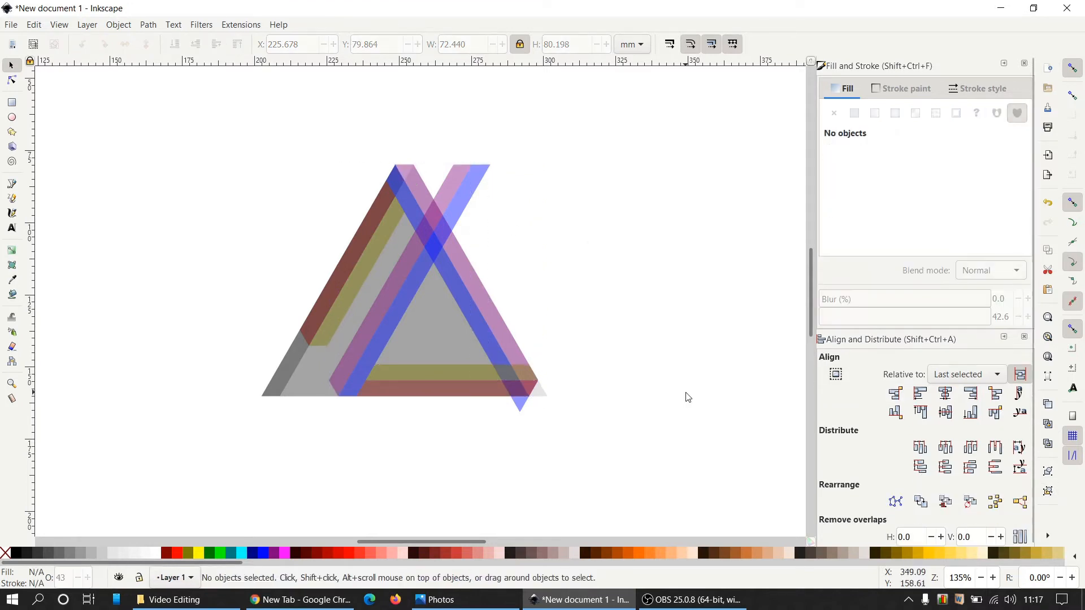
Duplicate the original left maroon and olive strips with the right blue and purple strips, and group these copies
left_click(356, 257)
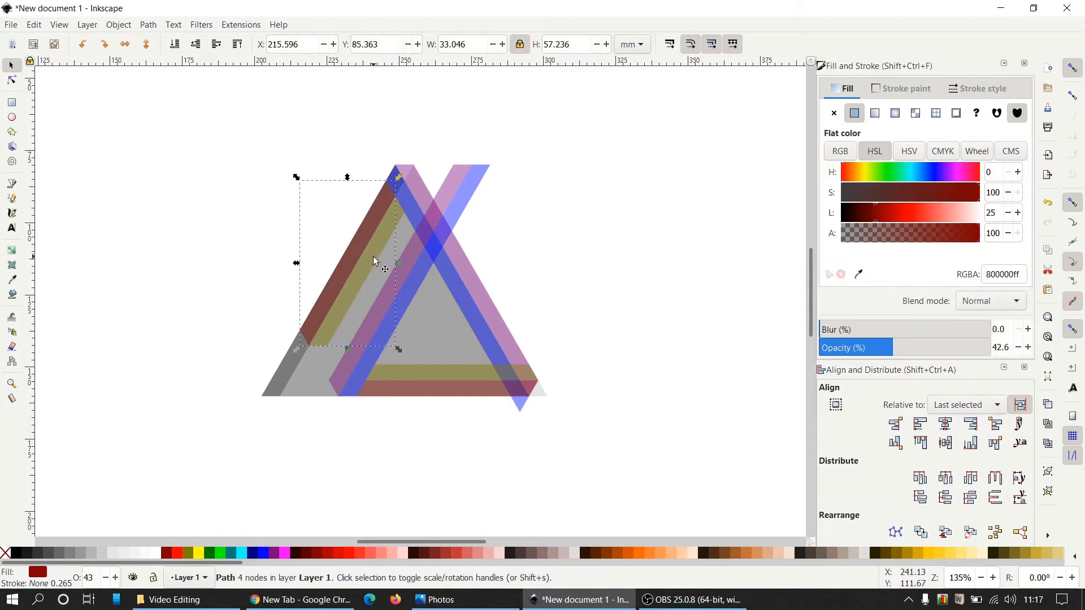
left_click(372, 256, "shift")
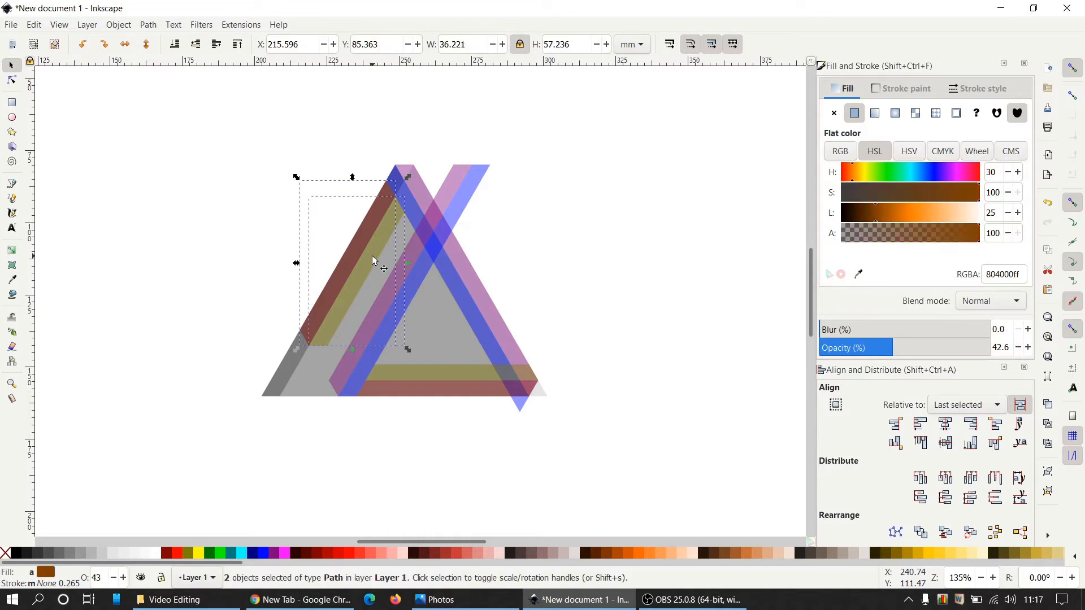
left_click(468, 312, "shift")
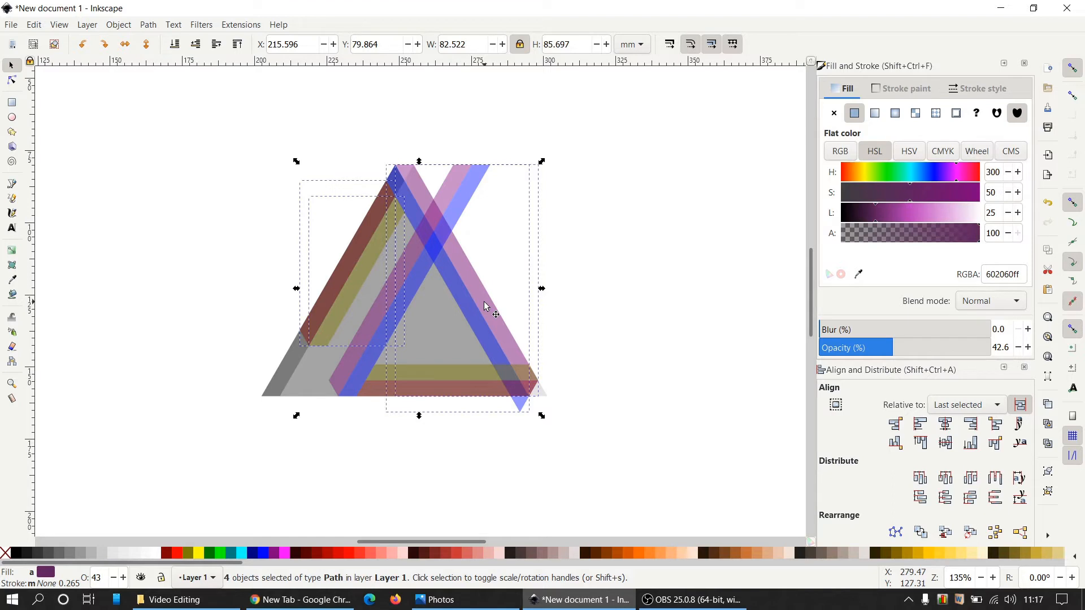
key("ctrl+d")
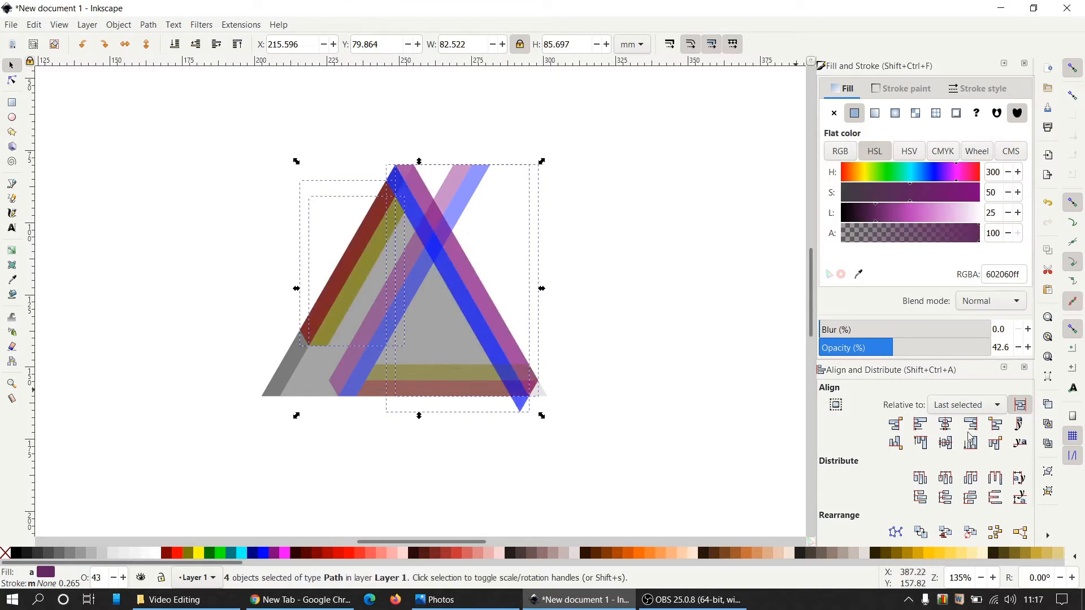
left_click(1050, 475)
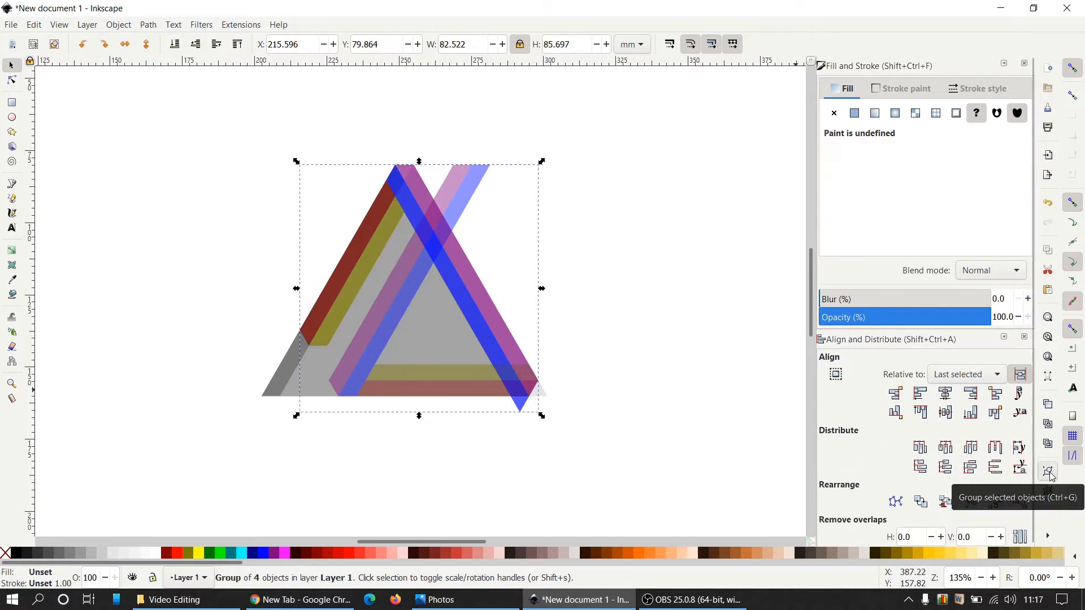
Rotate the grouped strips clockwise in snapped angles until the blue and purple strips lie horizontally and the maroon and olive strips form the right side
left_click(464, 294)
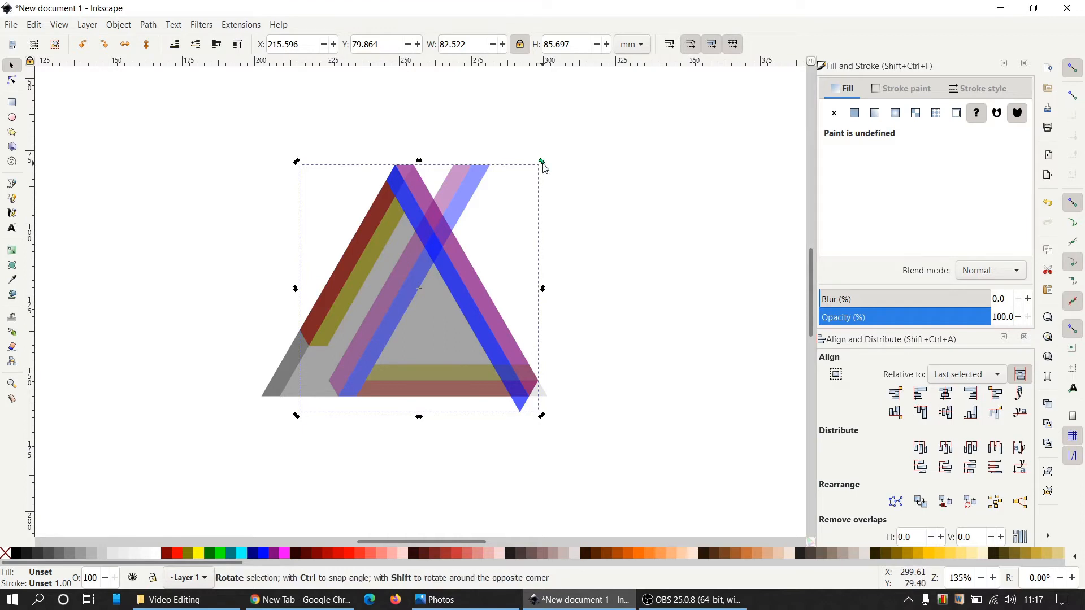
key("ctrl")
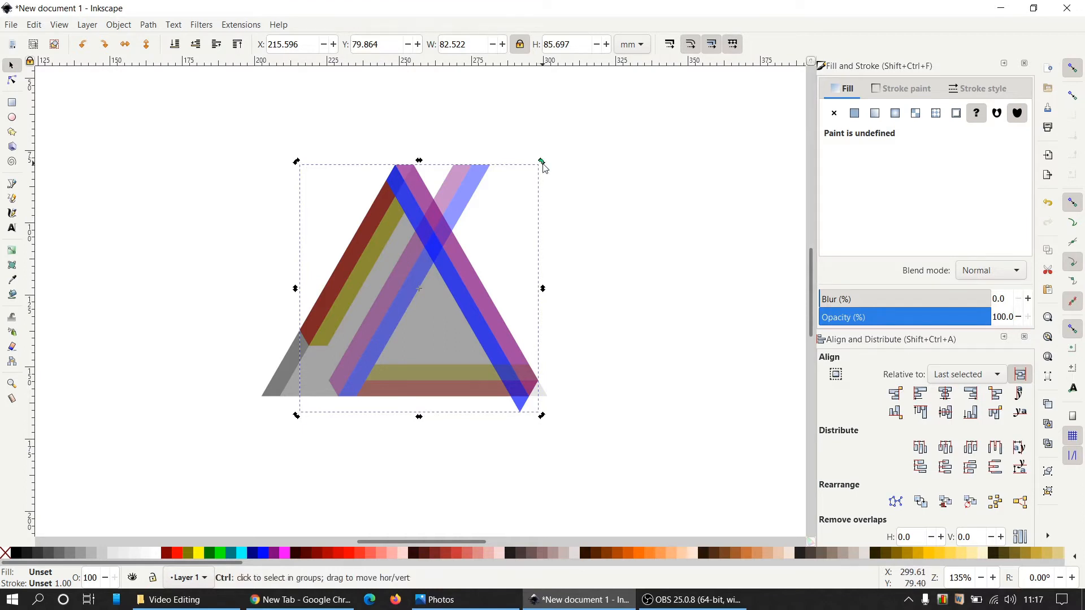
left_click_drag(542, 164, 458, 397)
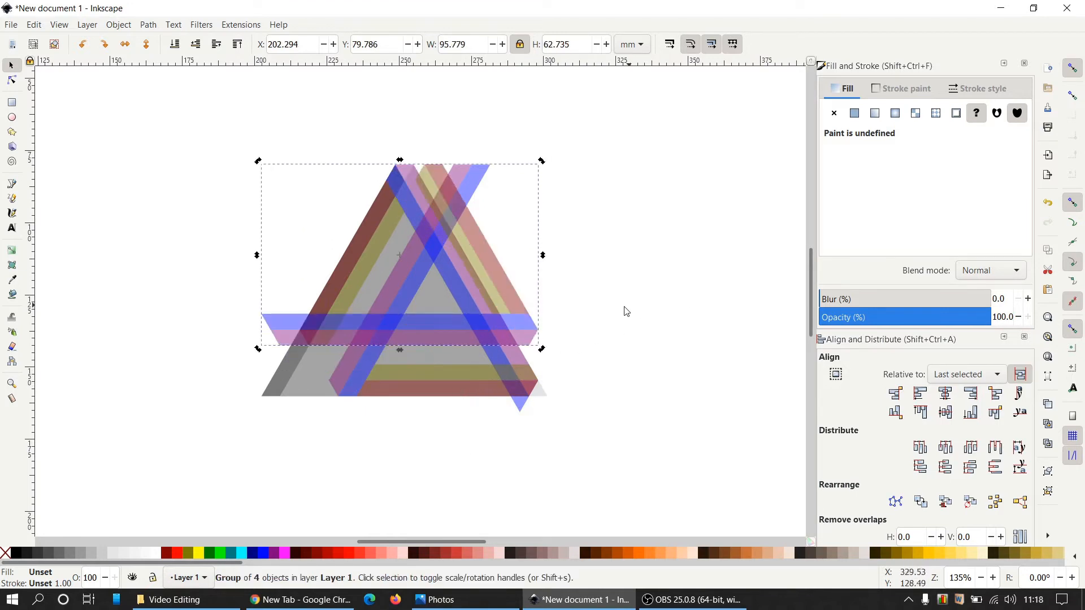
Move the rotated group about 10 mm right so its maroon strip's upper end snaps to the inner purple strip's upper end, and ungroup it
left_click_drag(518, 318, 551, 320)
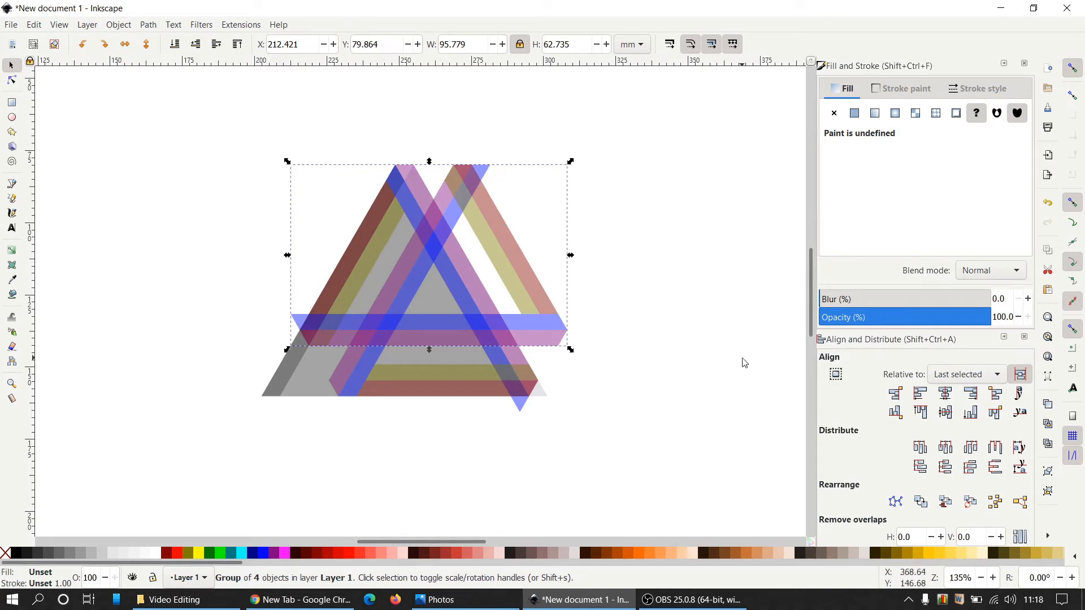
left_click(1048, 493)
left_click(645, 306)
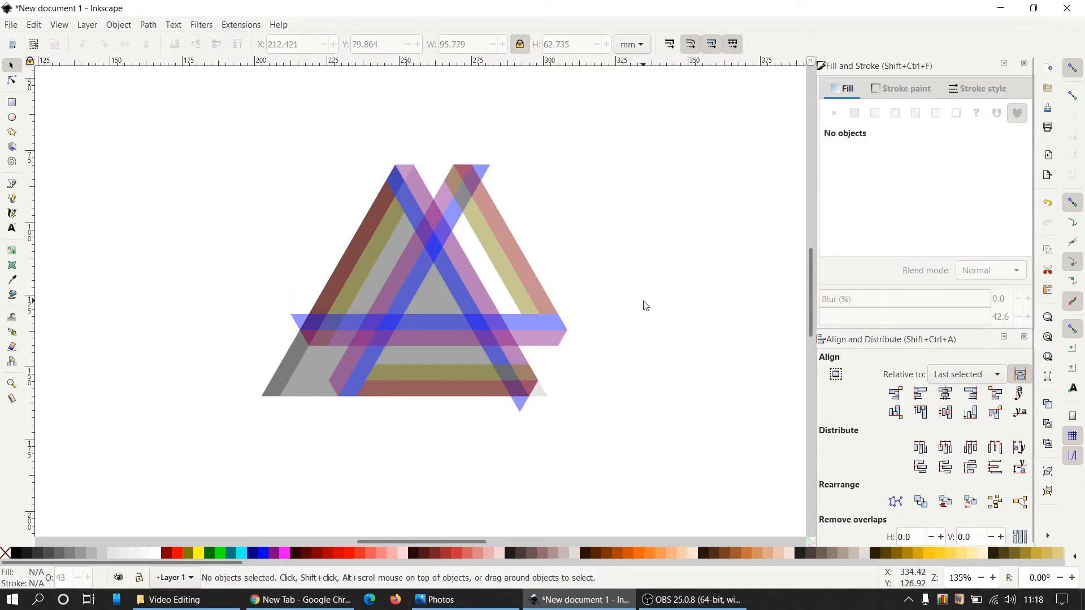
Delete the light grey and black guide triangles behind the coloured strips
left_click(299, 372)
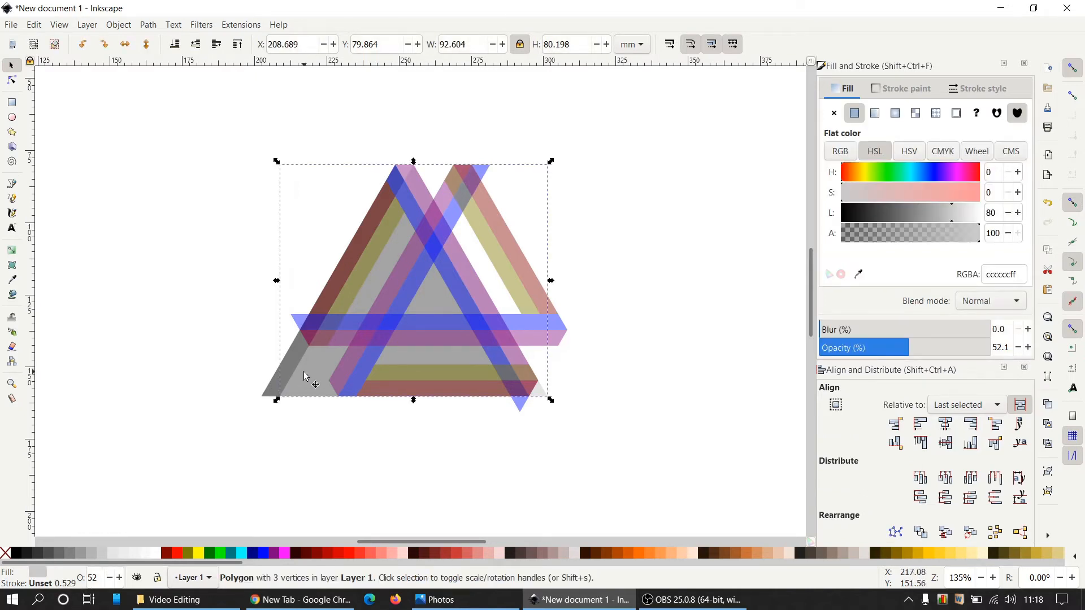
key("Delete")
left_click(287, 381)
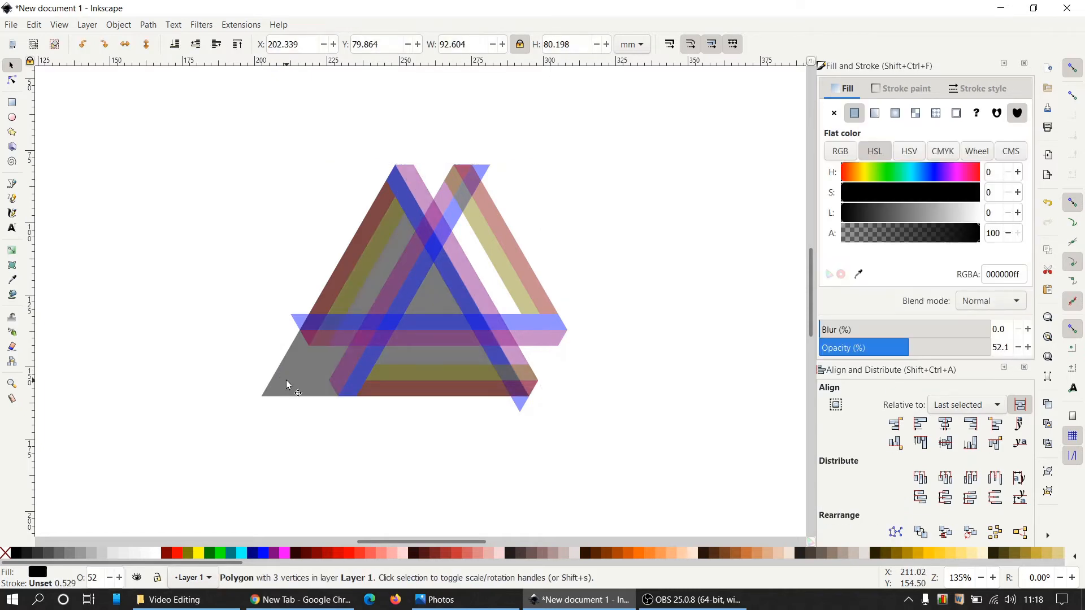
key("Delete")
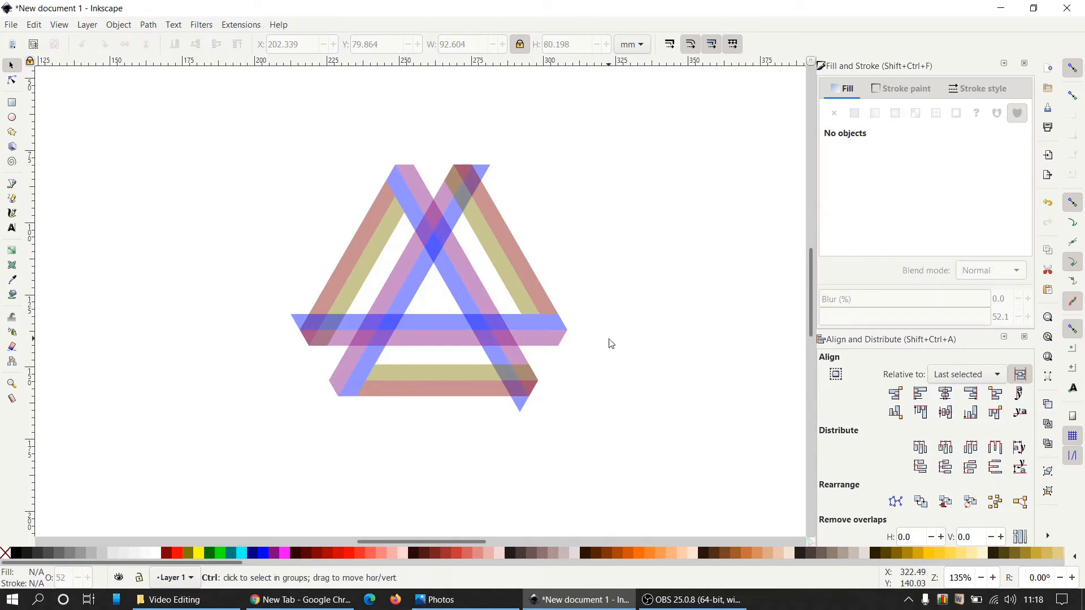
Duplicate the bottom olive strip and subtract the copy from the blue strip descending to the lower right corner using Difference
scroll(608, 340, "up", 1)
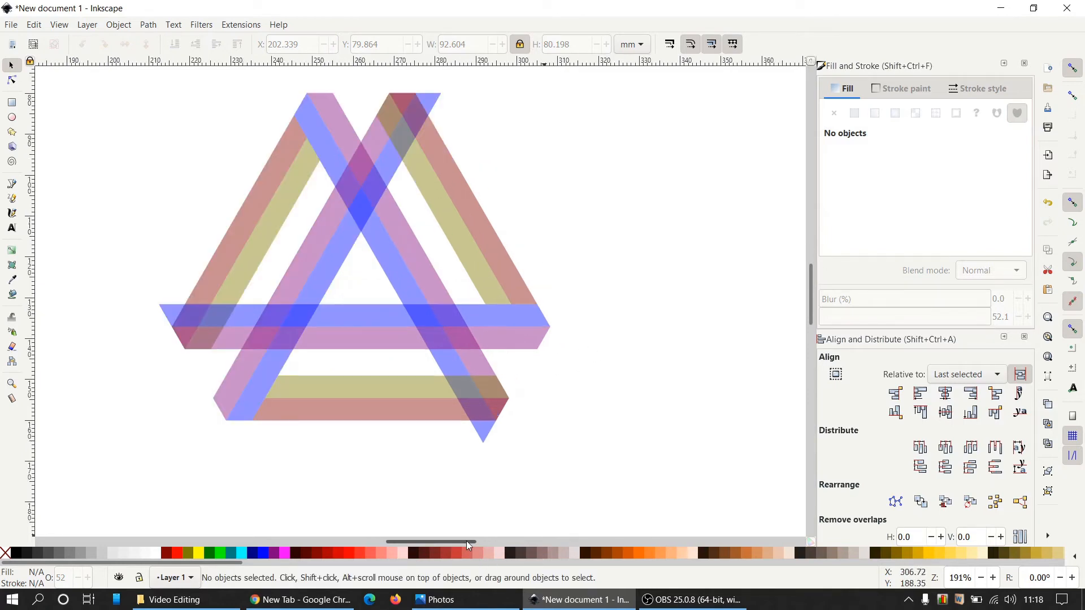
left_click_drag(467, 541, 459, 541)
scroll(593, 455, "up", 2)
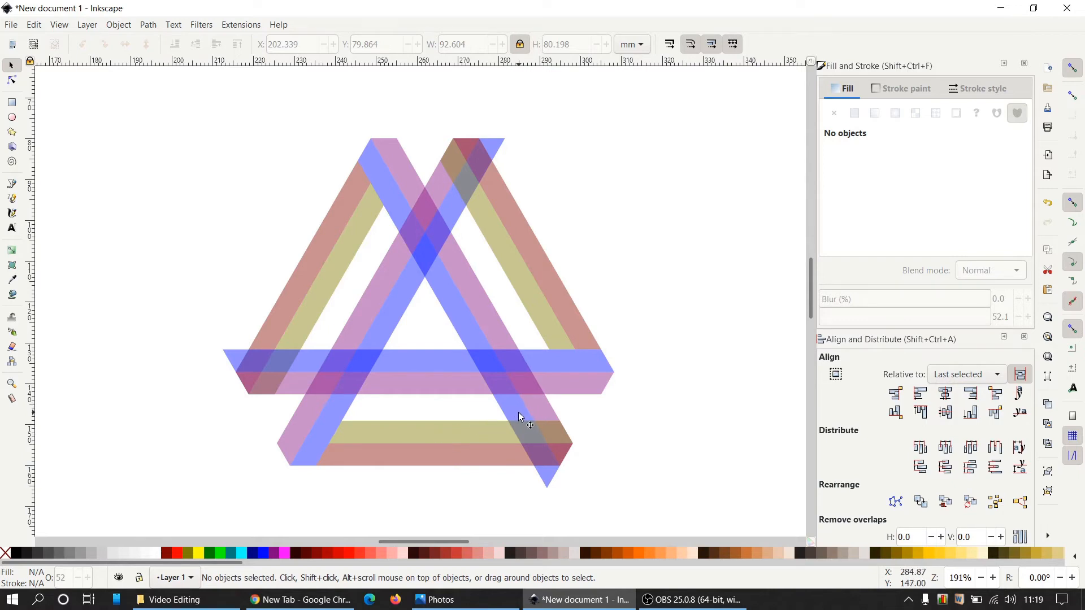
left_click(426, 435)
right_click(426, 435)
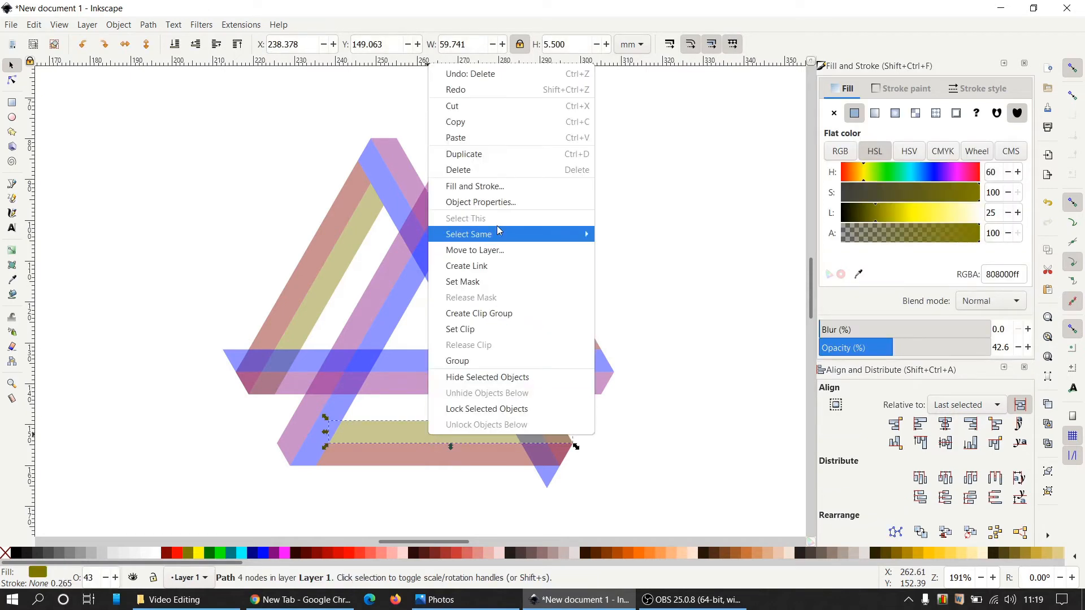
left_click(487, 162)
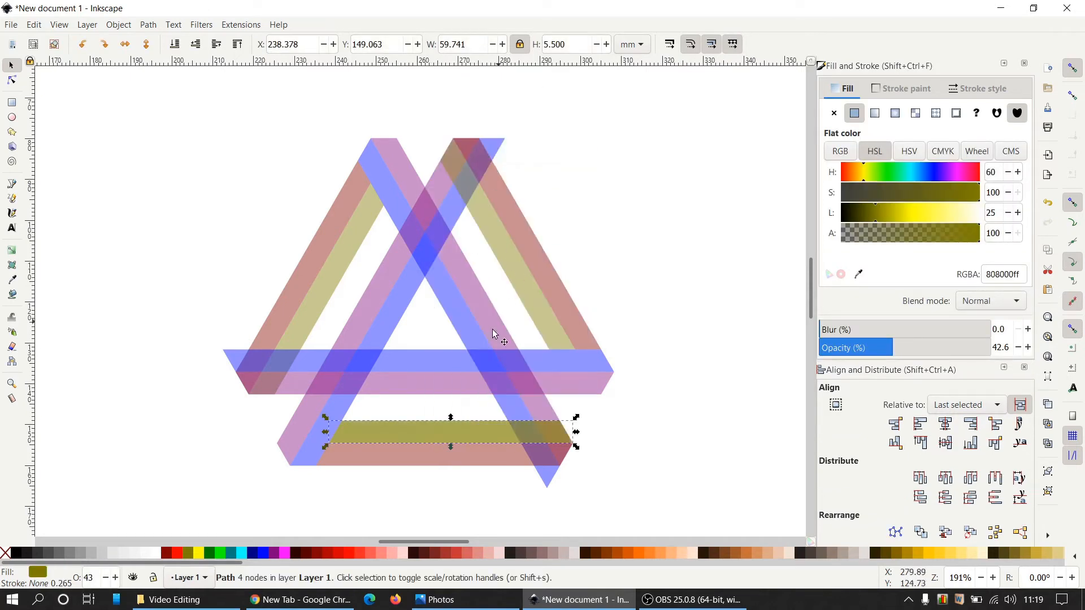
left_click(459, 316, "shift")
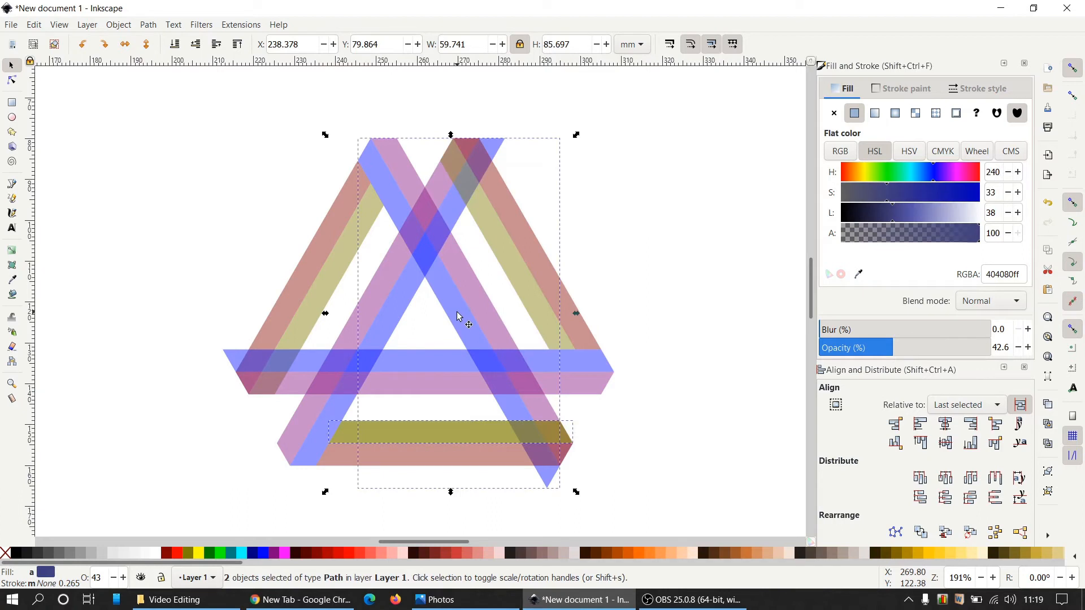
left_click(148, 25)
left_click(172, 105)
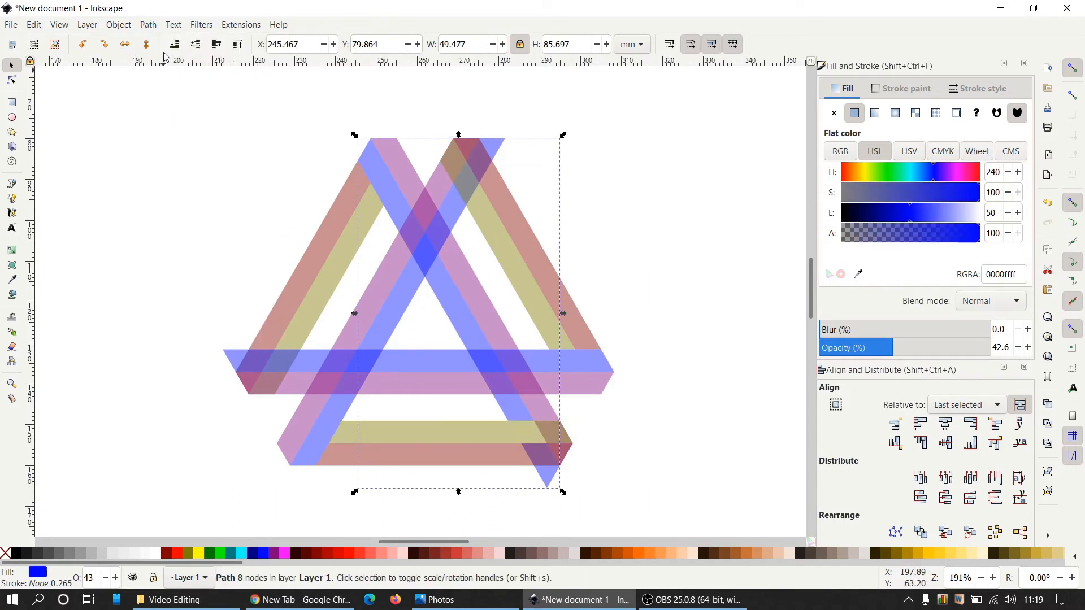
Break the cut blue strip apart and delete its leftover piece below the bottom olive strip
left_click(148, 25)
left_click(182, 200)
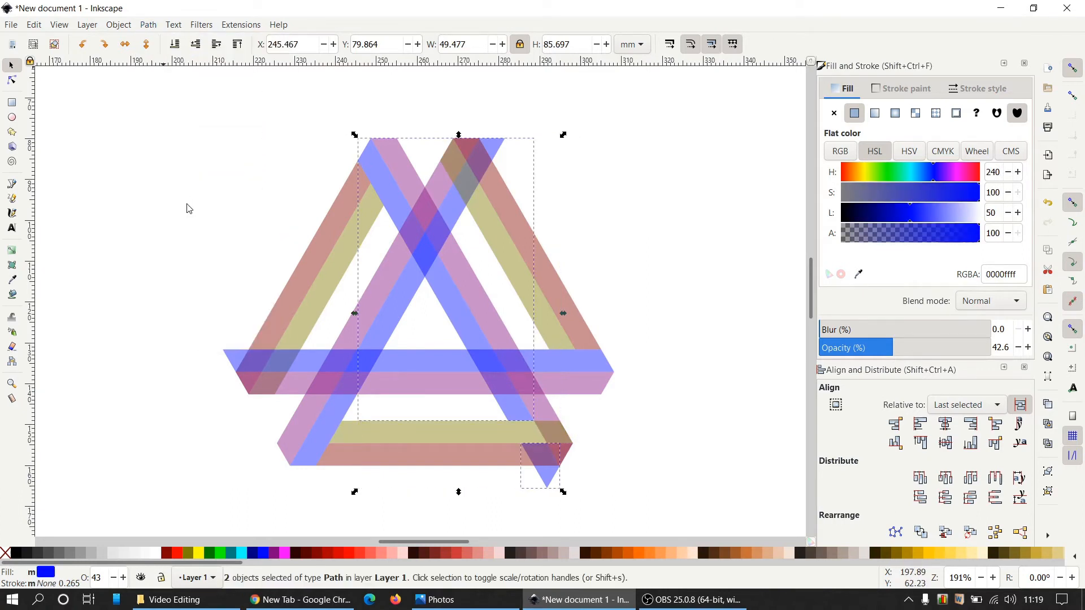
left_click(460, 324, "shift")
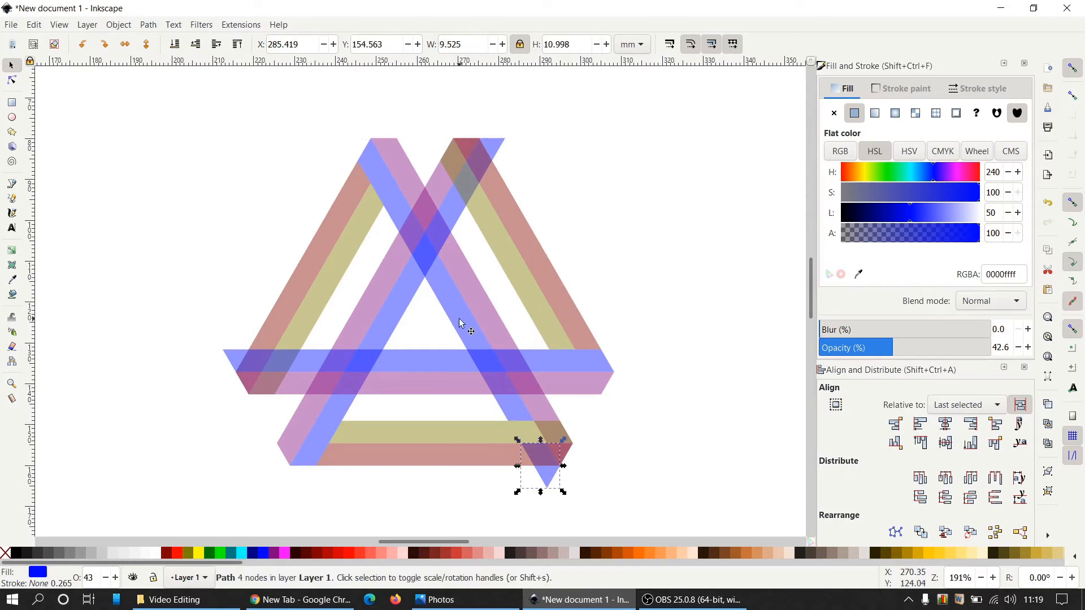
key("Delete")
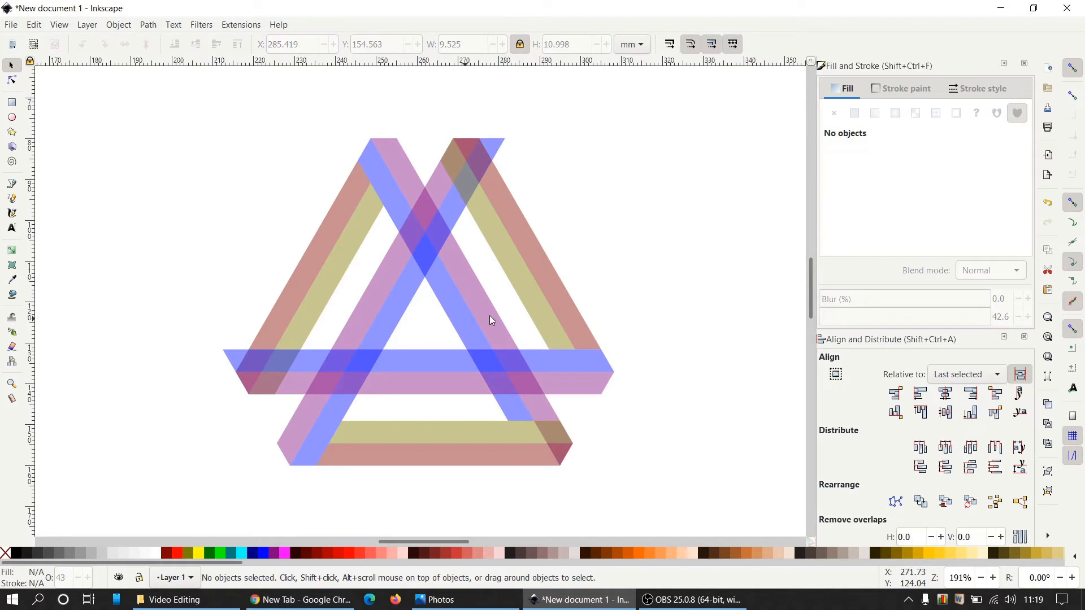
Duplicate the bottom olive strip again and subtract the copy from the purple strip descending to the lower right corner using Difference
left_click(452, 437)
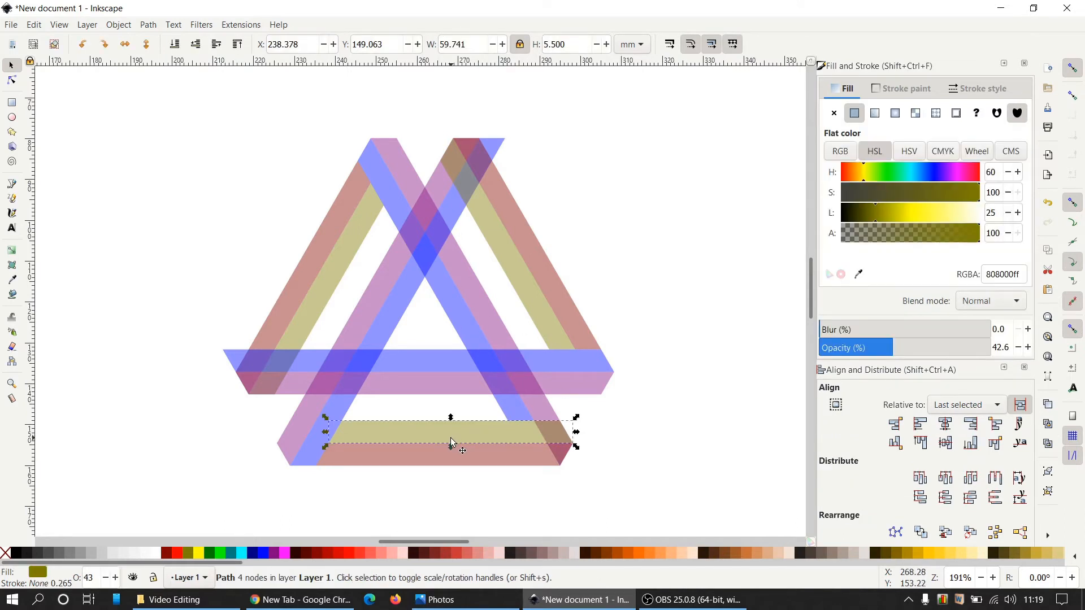
right_click(451, 438)
left_click(460, 157)
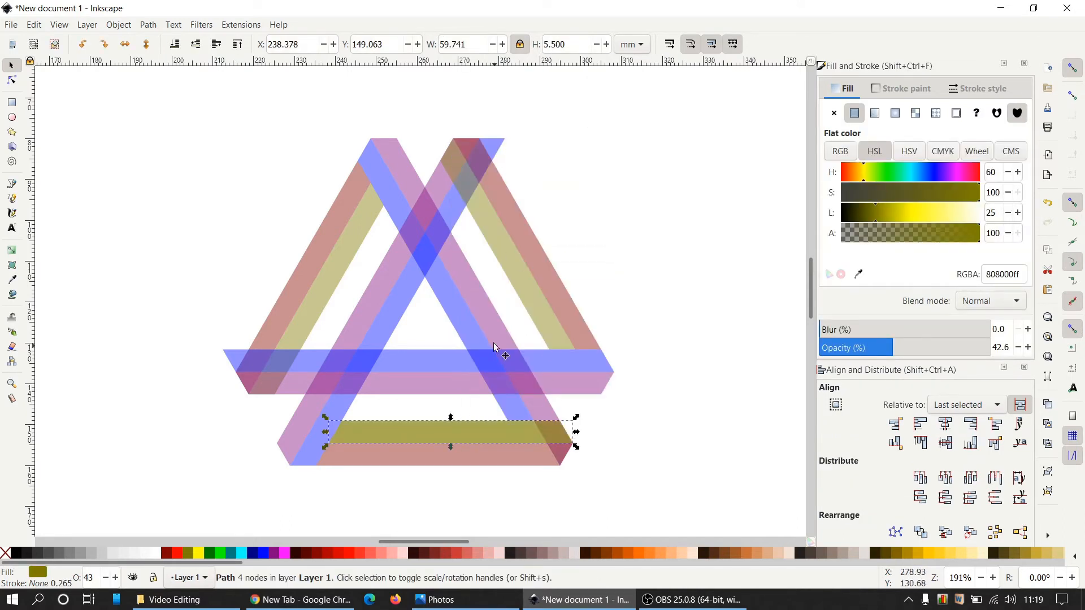
left_click(490, 320, "shift")
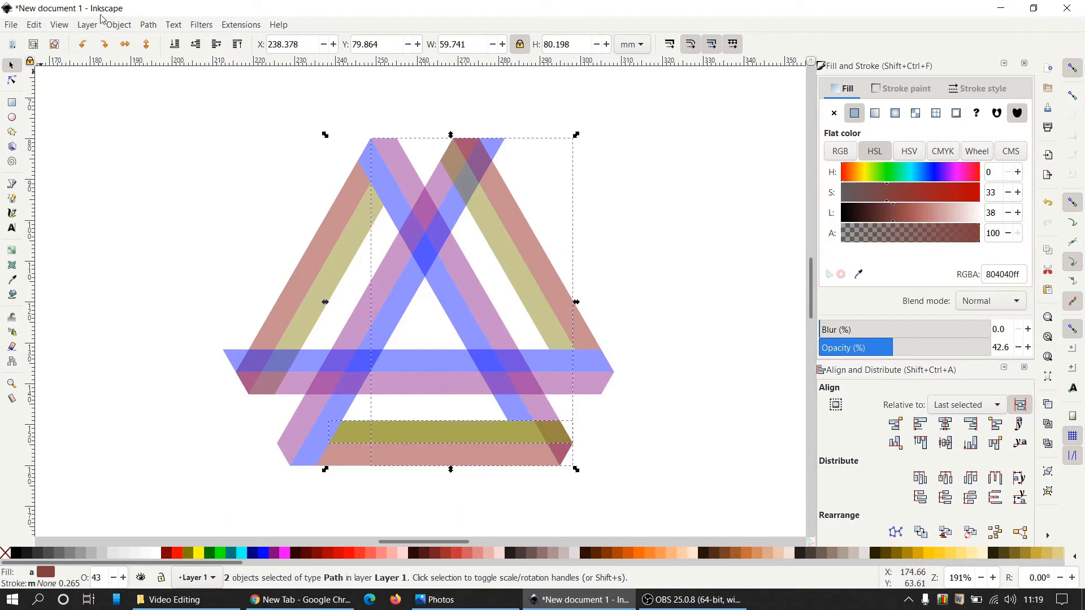
left_click(156, 23)
left_click(181, 104)
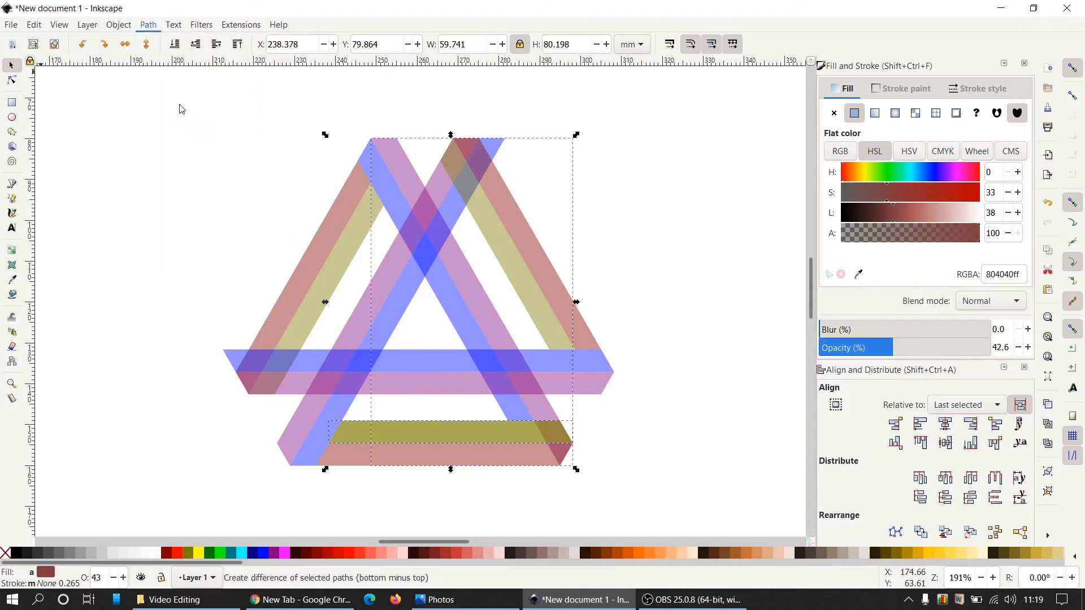
Break the cut purple strip apart and delete its small triangular piece over the bottom maroon strip's right end
left_click(157, 28)
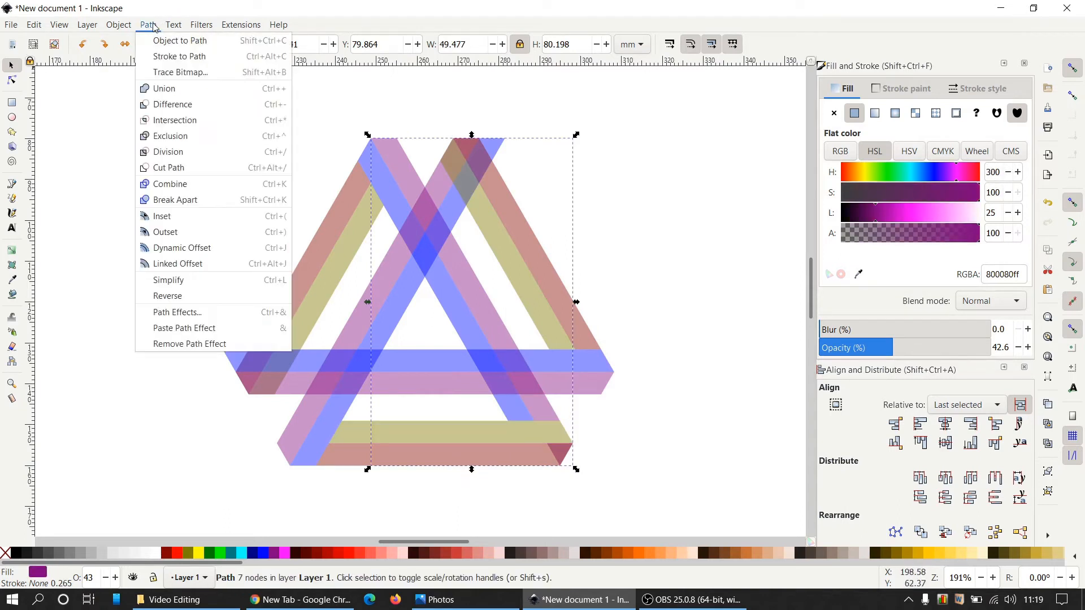
left_click(193, 199)
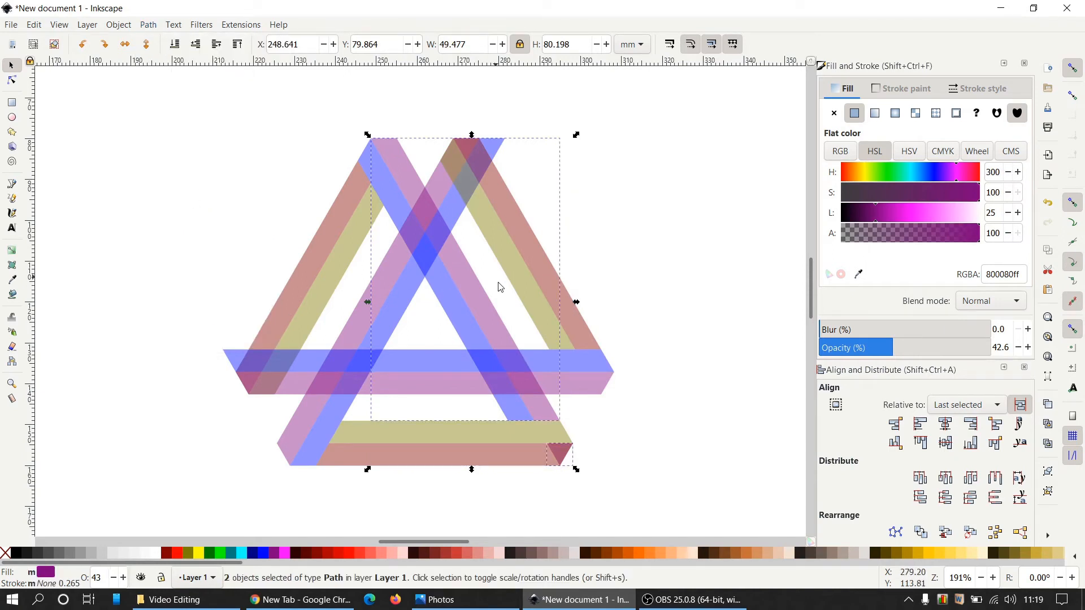
left_click(484, 297, "shift")
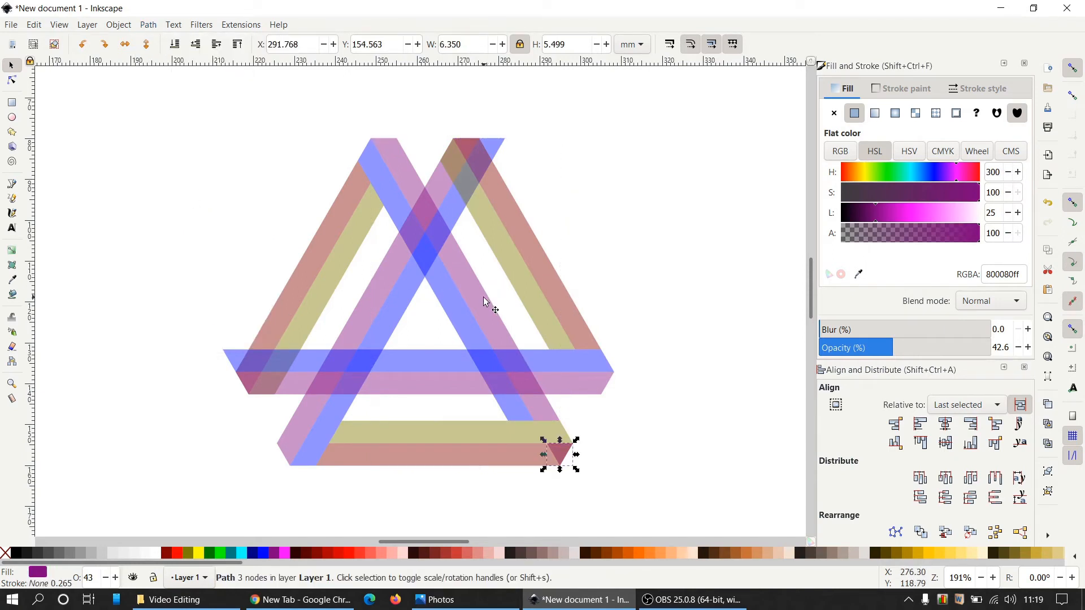
key("Delete")
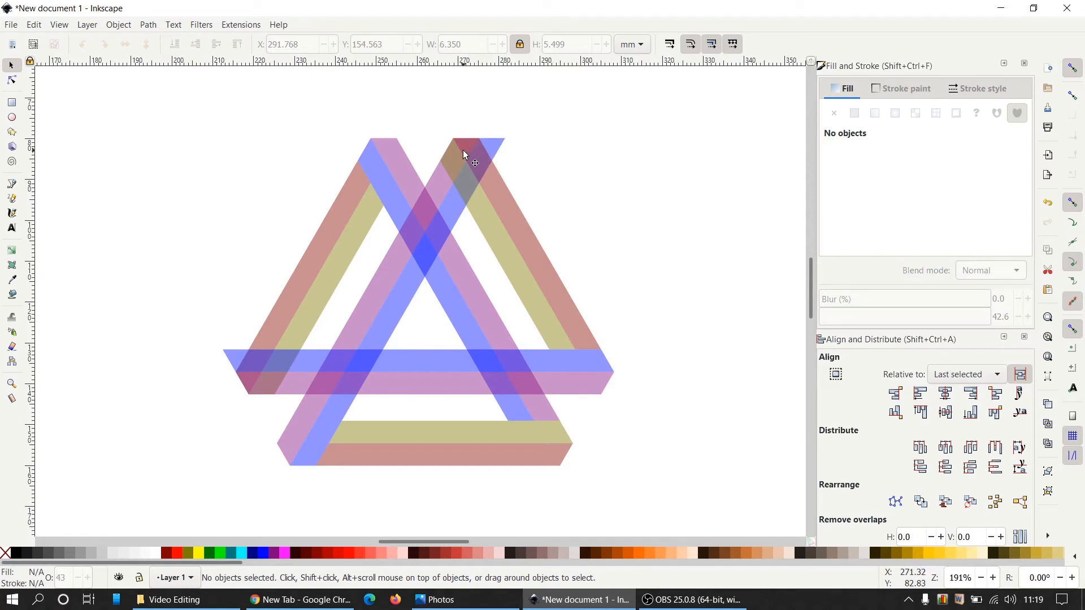
Duplicate the right side's olive strip and subtract the copy from the blue strip rising from the lower left corner using Difference
left_click(509, 253)
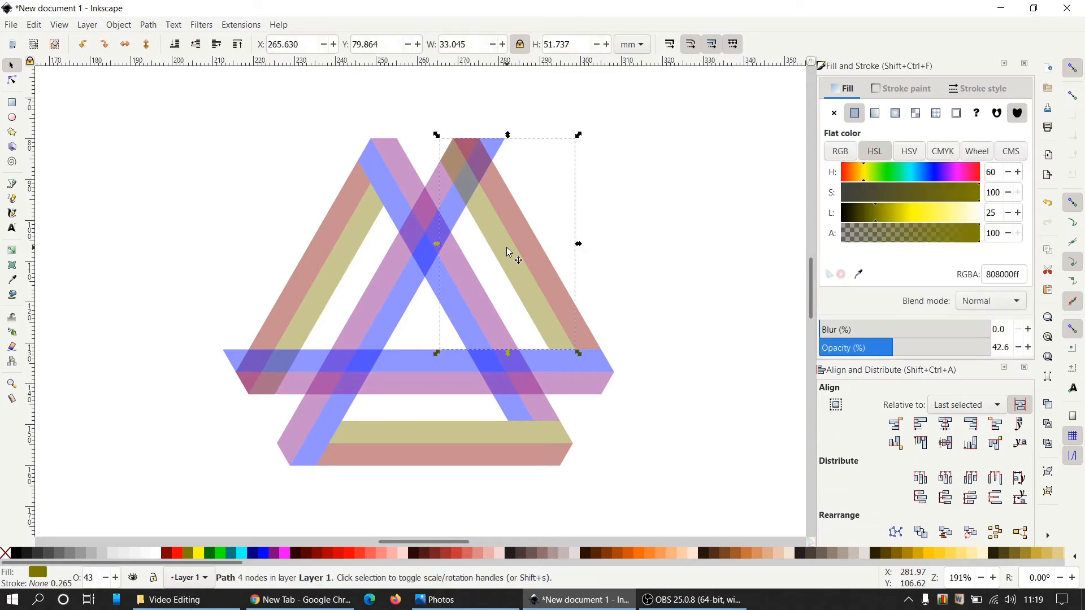
right_click(506, 247)
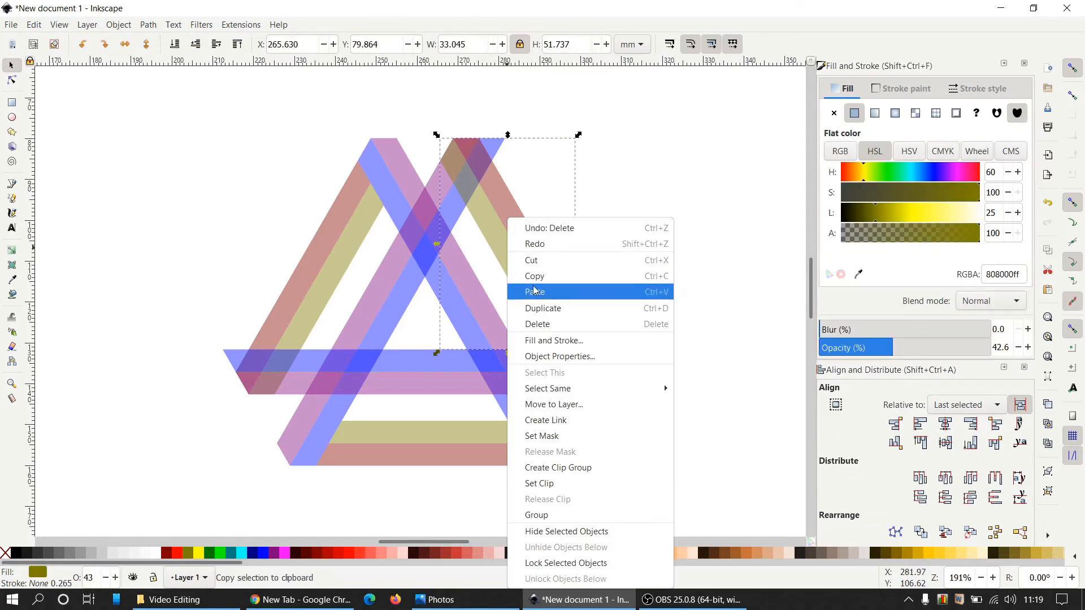
left_click(548, 309)
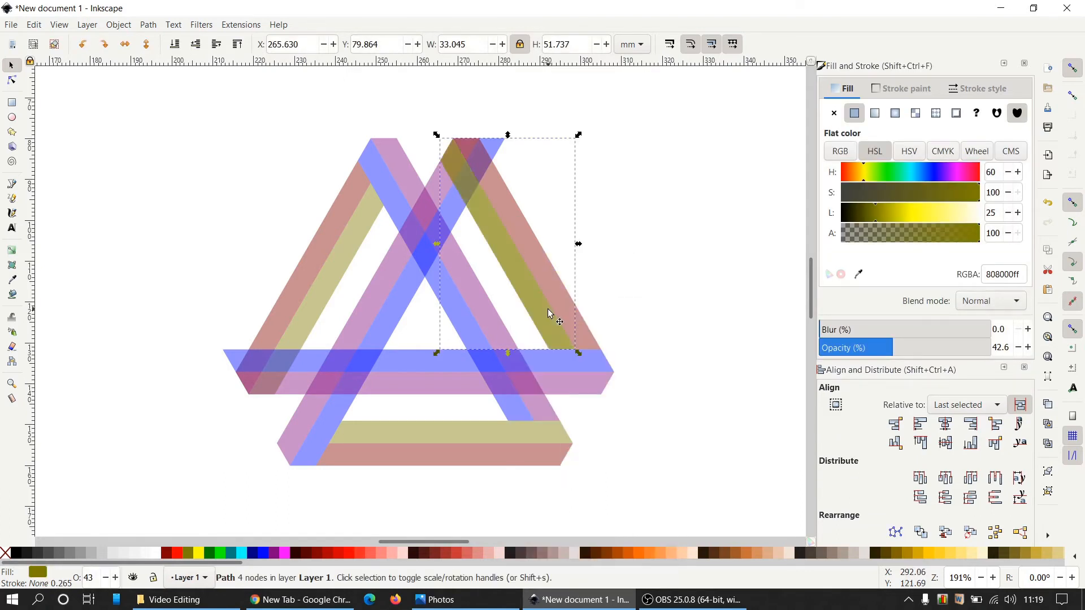
left_click(405, 318, "shift")
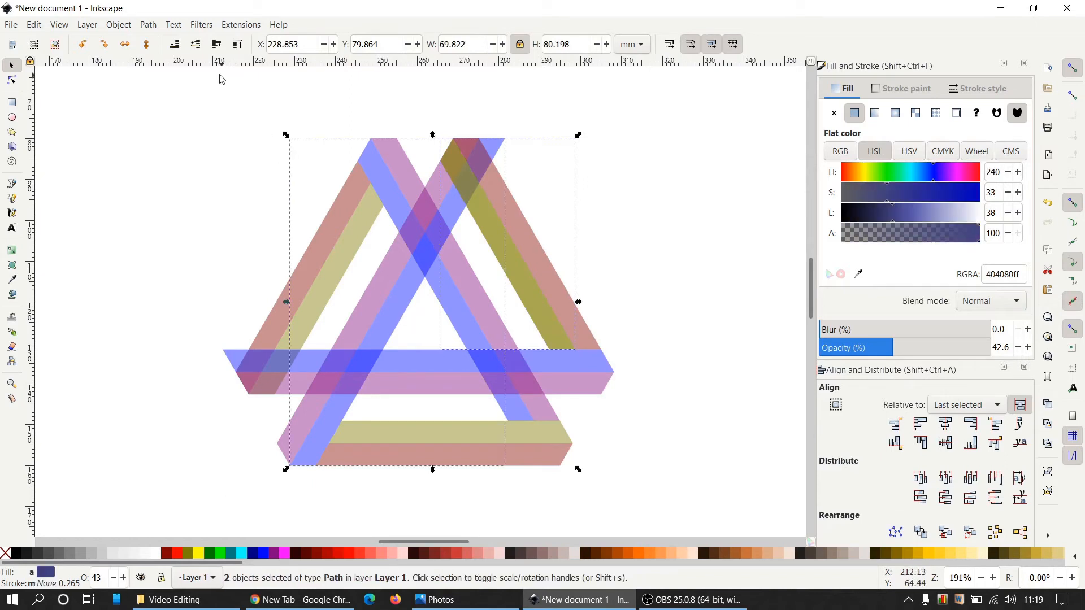
left_click(146, 24)
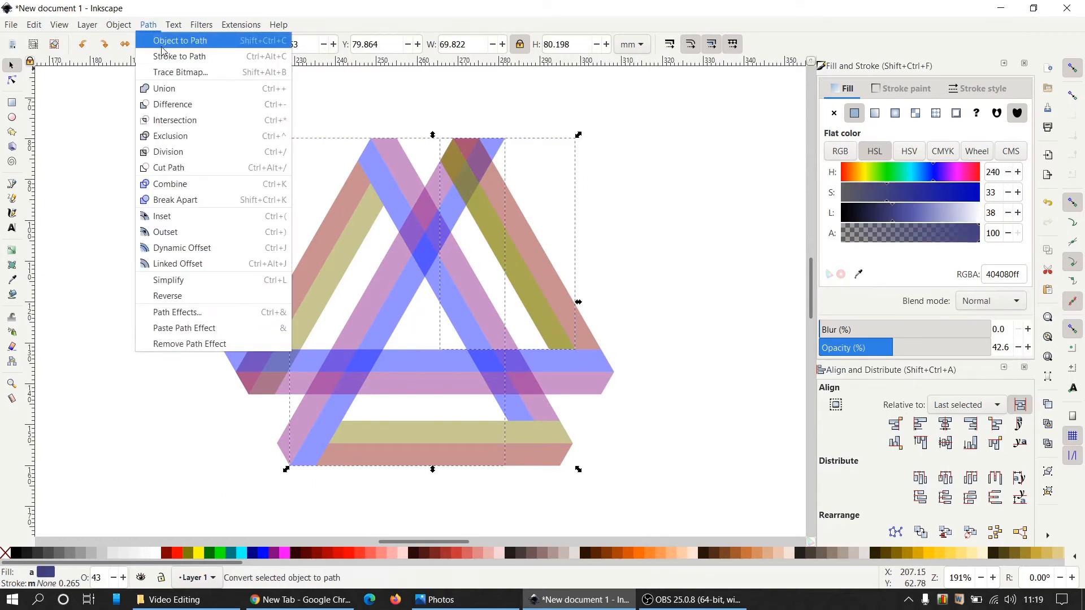
left_click(157, 115)
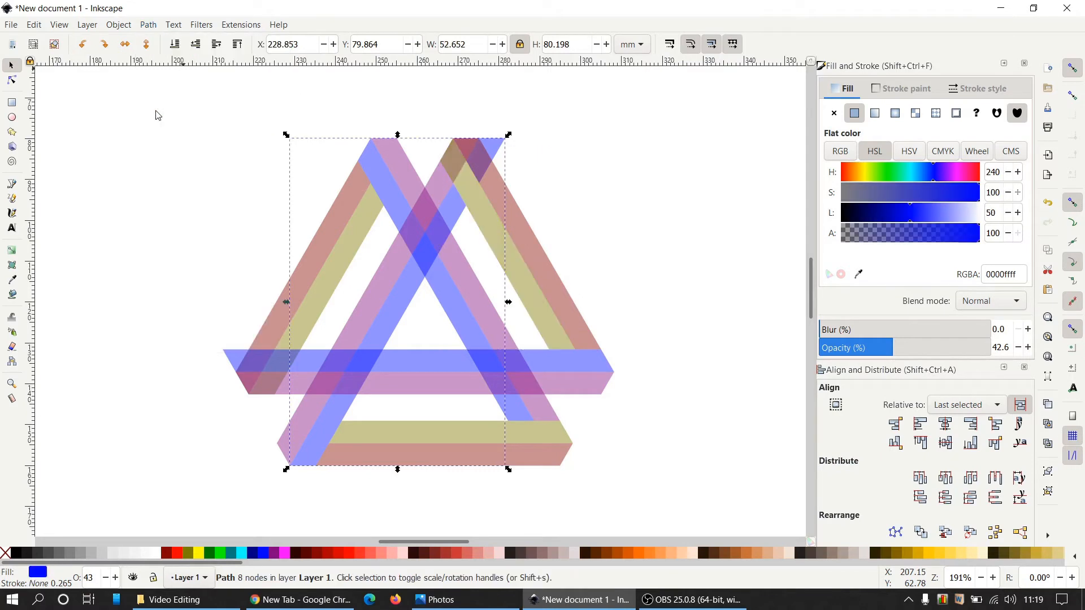
Break that cut blue strip apart and delete its leftover piece beyond the right side's olive strip
left_click(154, 26)
left_click(184, 200)
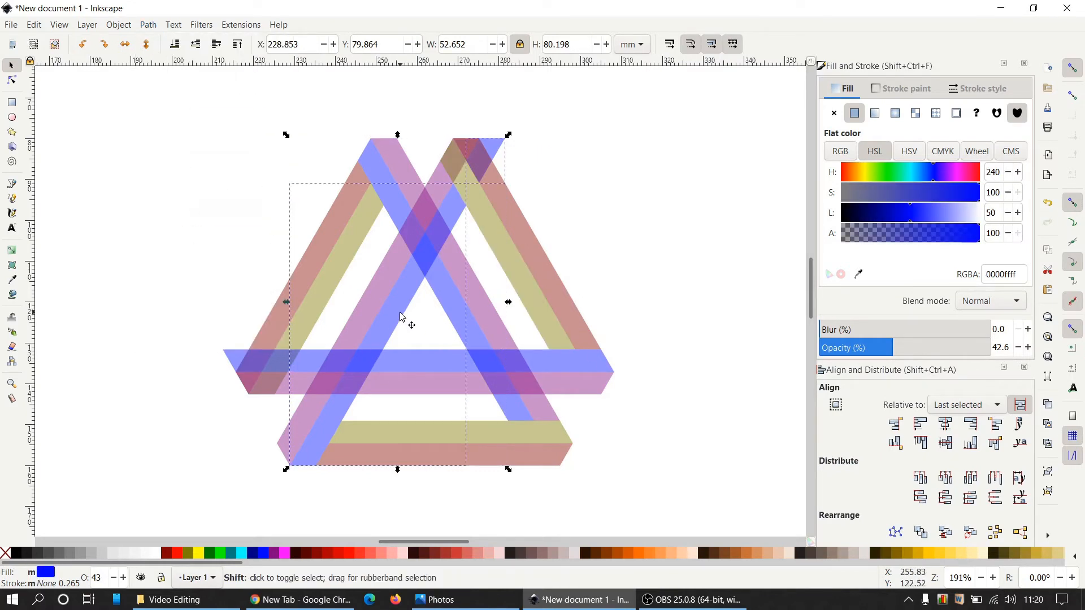
key("Tab")
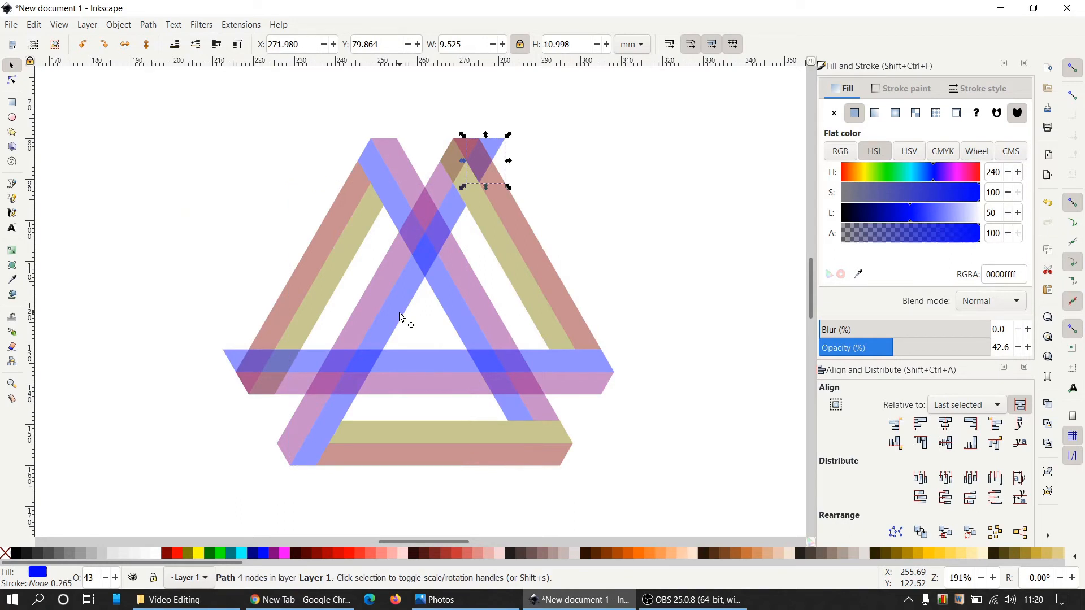
key("Delete")
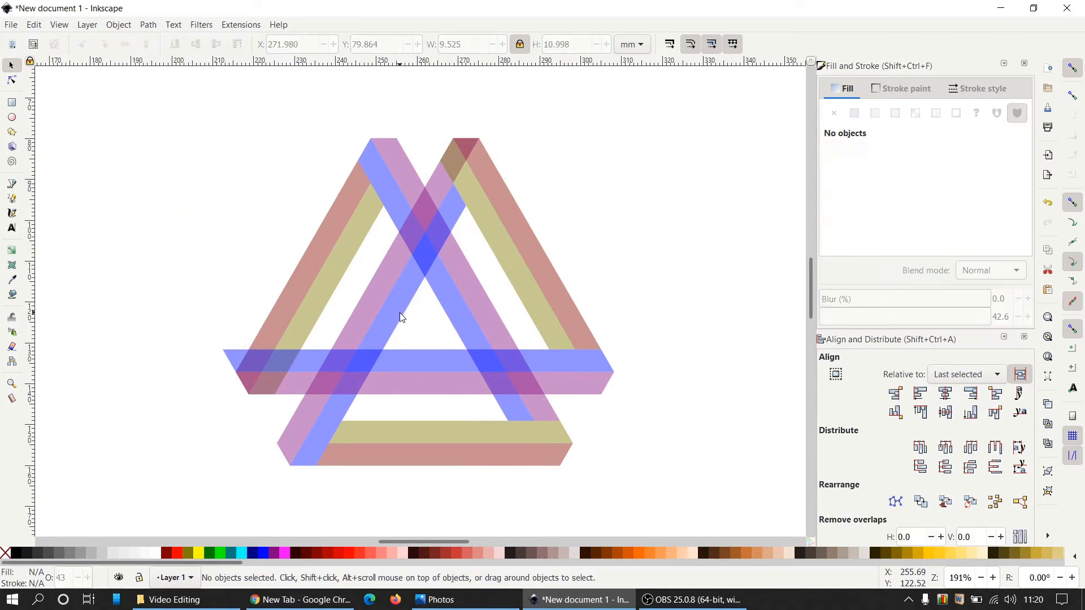
Duplicate the right side's olive strip and subtract the copy from the purple strip rising from the lower left corner using Difference
left_click(529, 293)
right_click(529, 294)
left_click(558, 308)
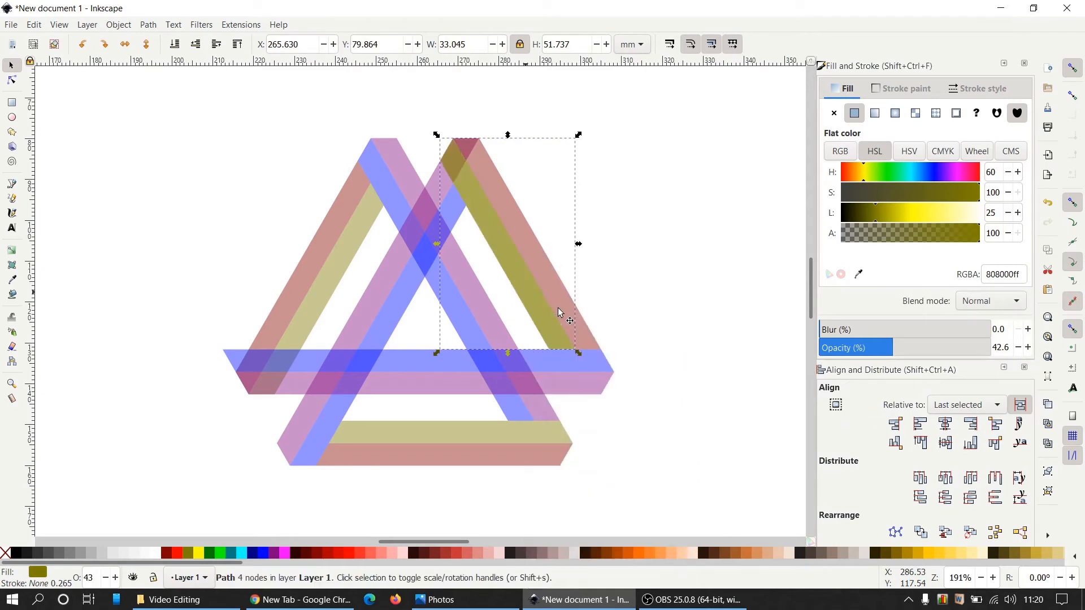
left_click(375, 290, "shift")
left_click(148, 25)
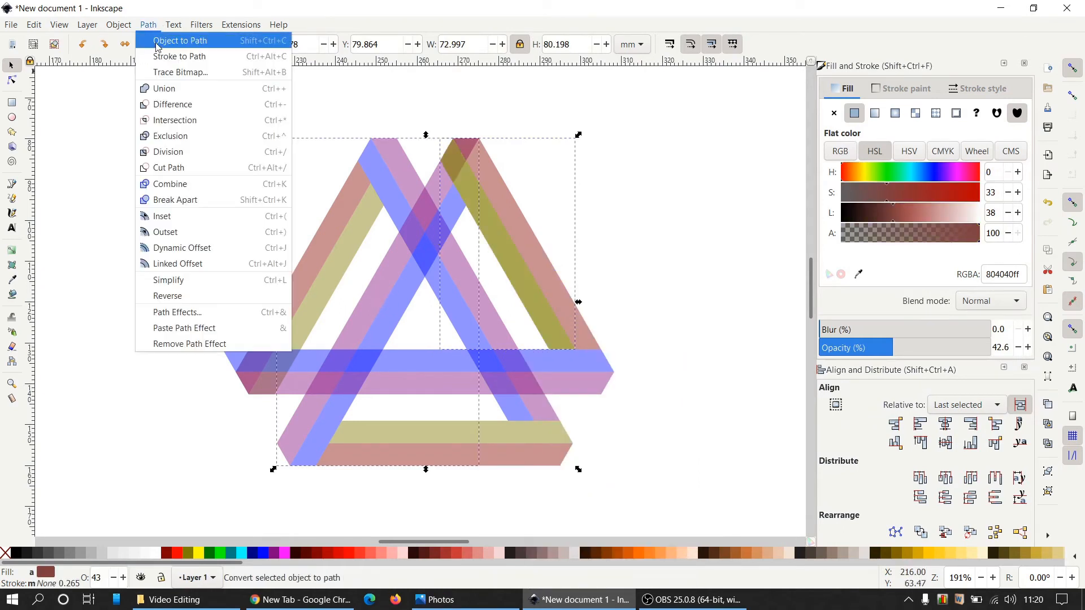
left_click(178, 104)
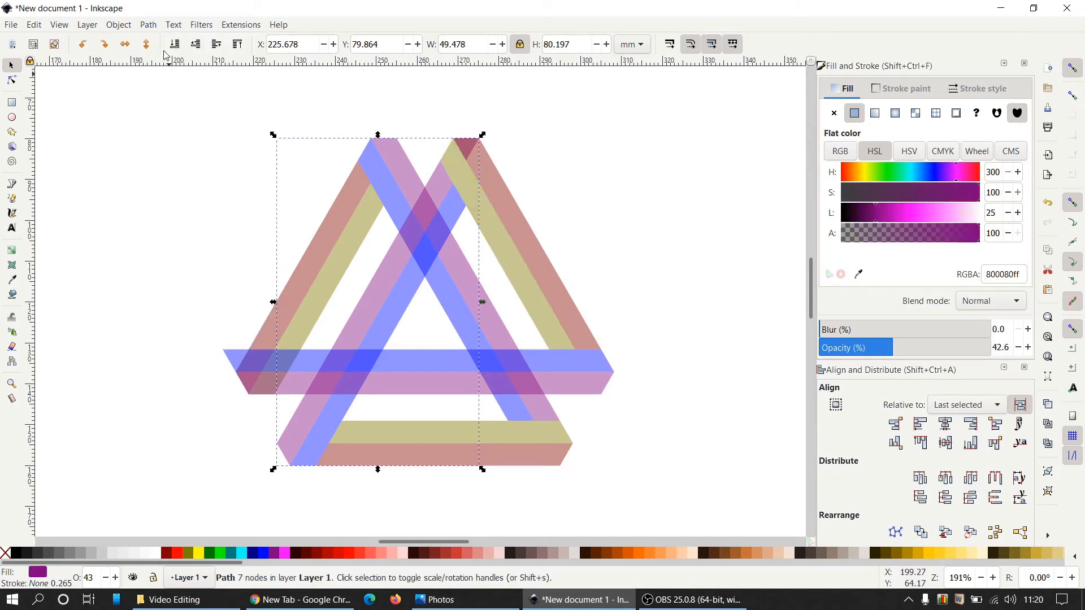
Break the cut rising purple strip apart and delete its small triangular piece over the top of the right maroon strip
left_click(149, 24)
left_click(190, 200)
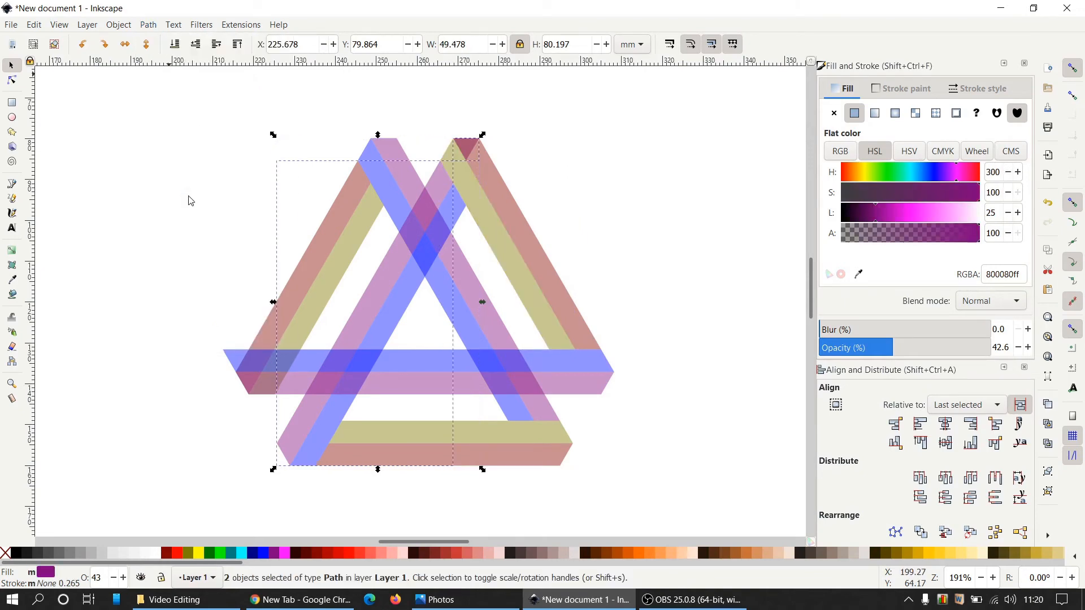
key("Tab")
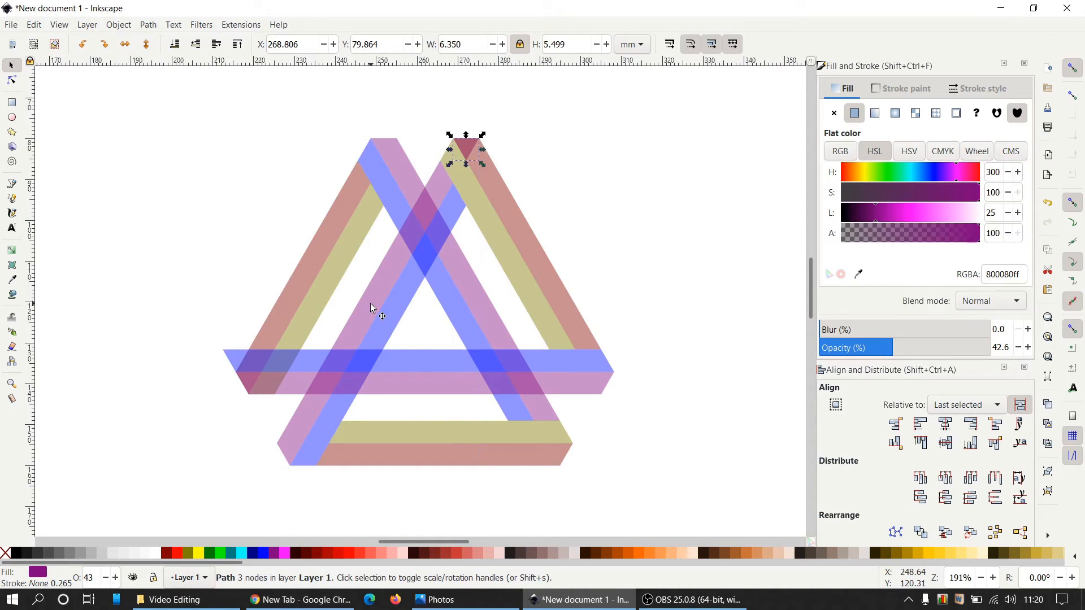
key("Delete")
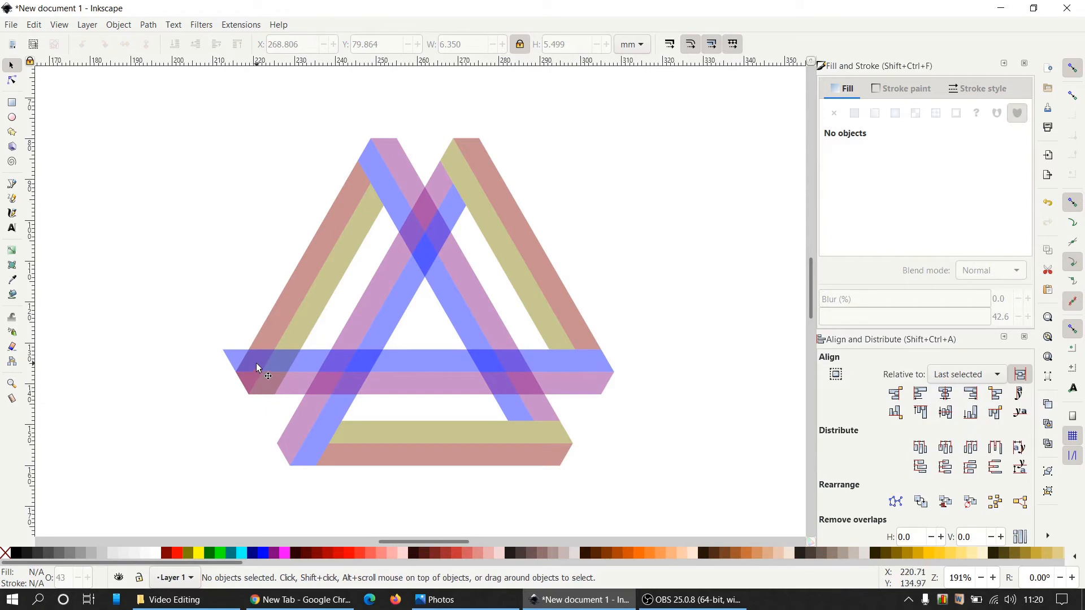
Duplicate the left side's olive strip and subtract the copy from the horizontal blue strip using Difference
left_click(350, 262)
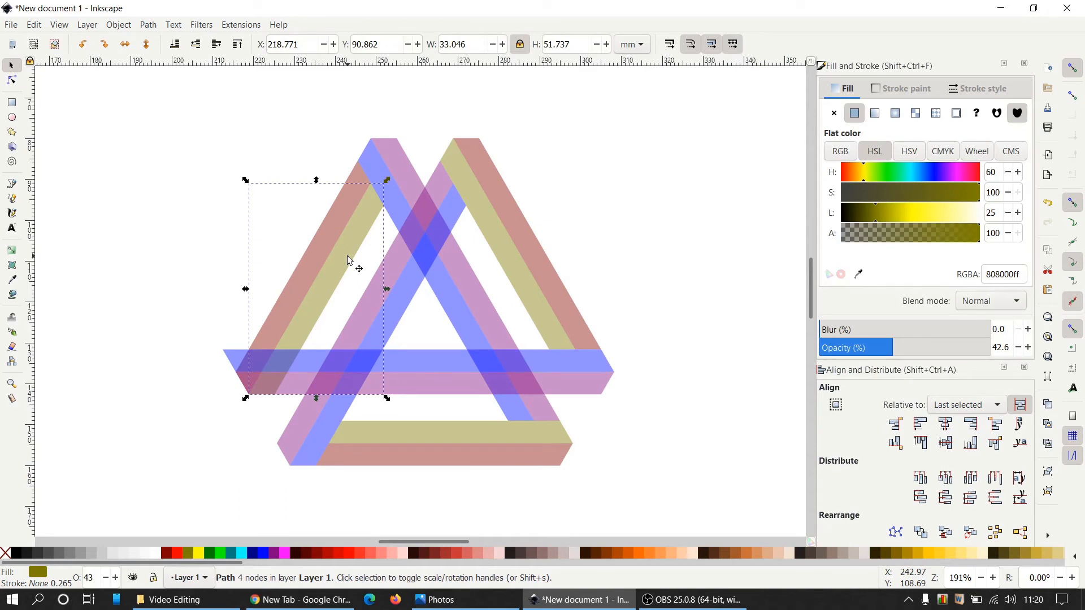
right_click(349, 261)
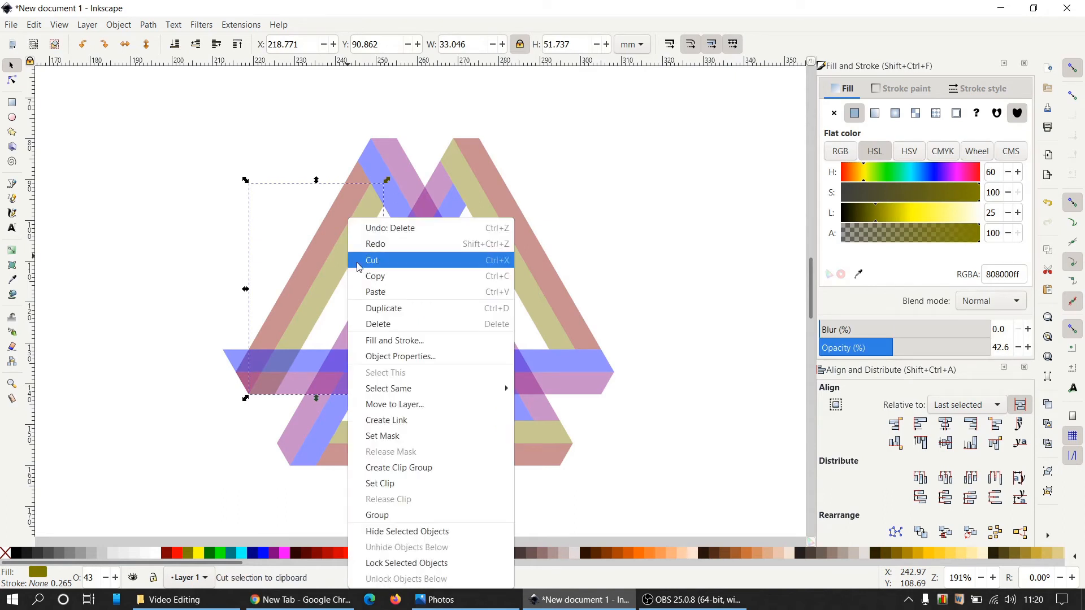
left_click(381, 307)
left_click(457, 363, "shift")
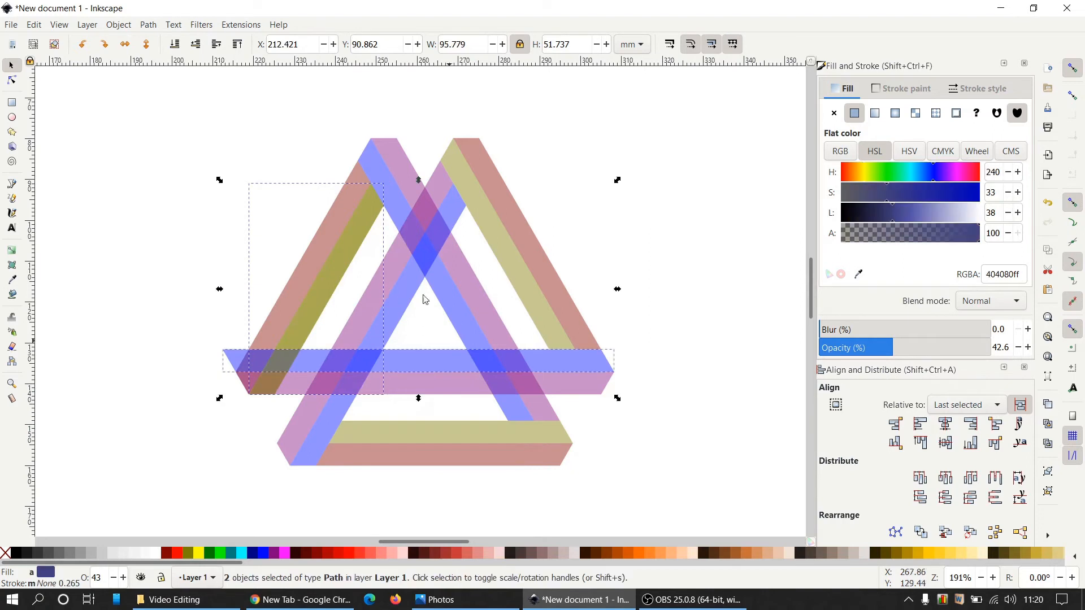
left_click(157, 29)
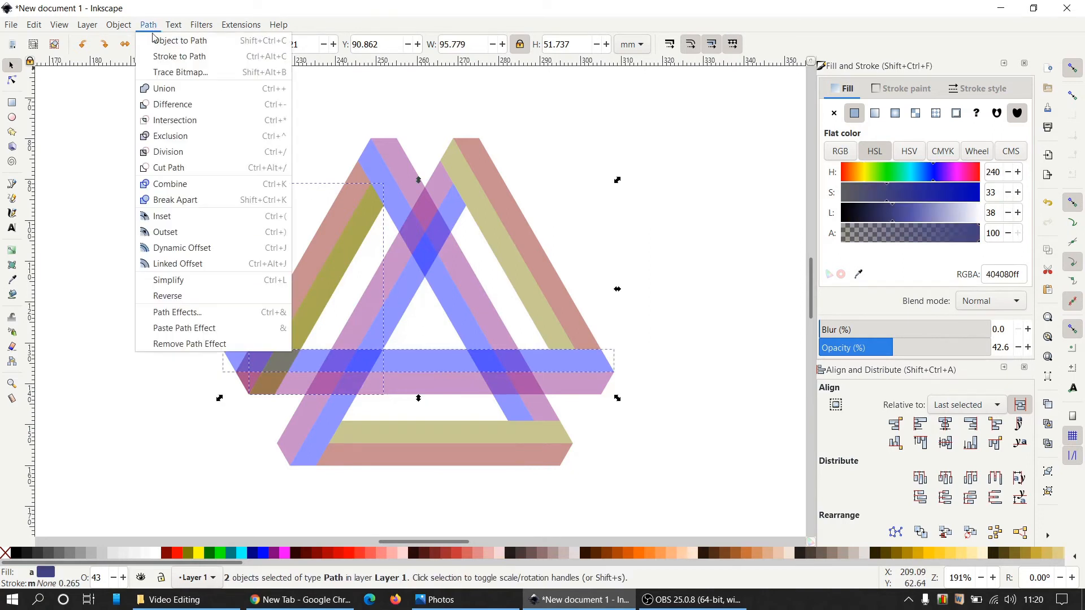
left_click(182, 104)
Break the cut horizontal blue strip apart and delete its leftover piece beyond the left side's olive strip
left_click(155, 29)
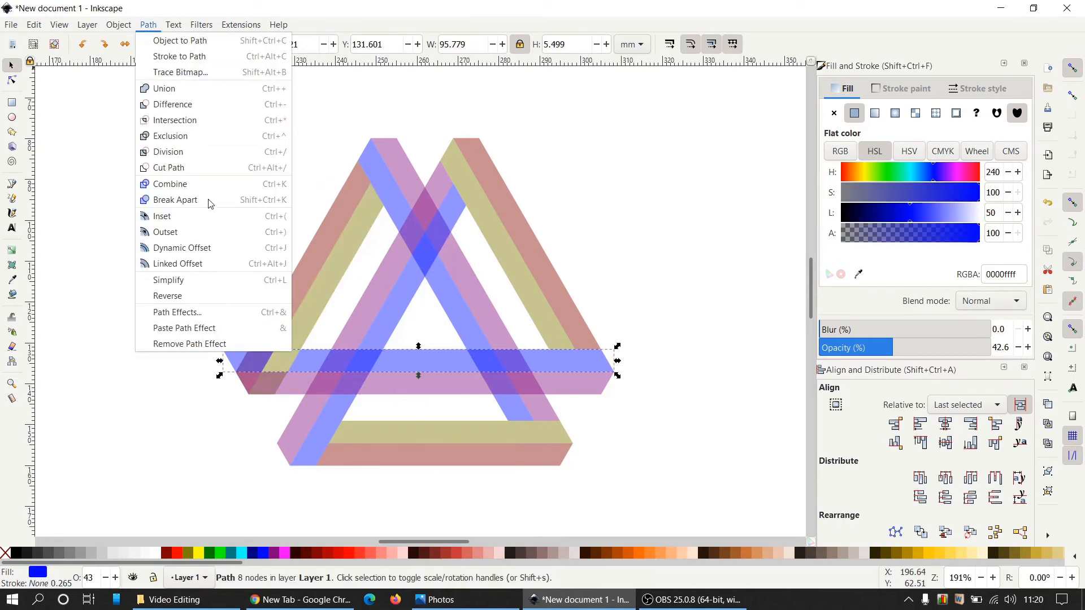
left_click(201, 200)
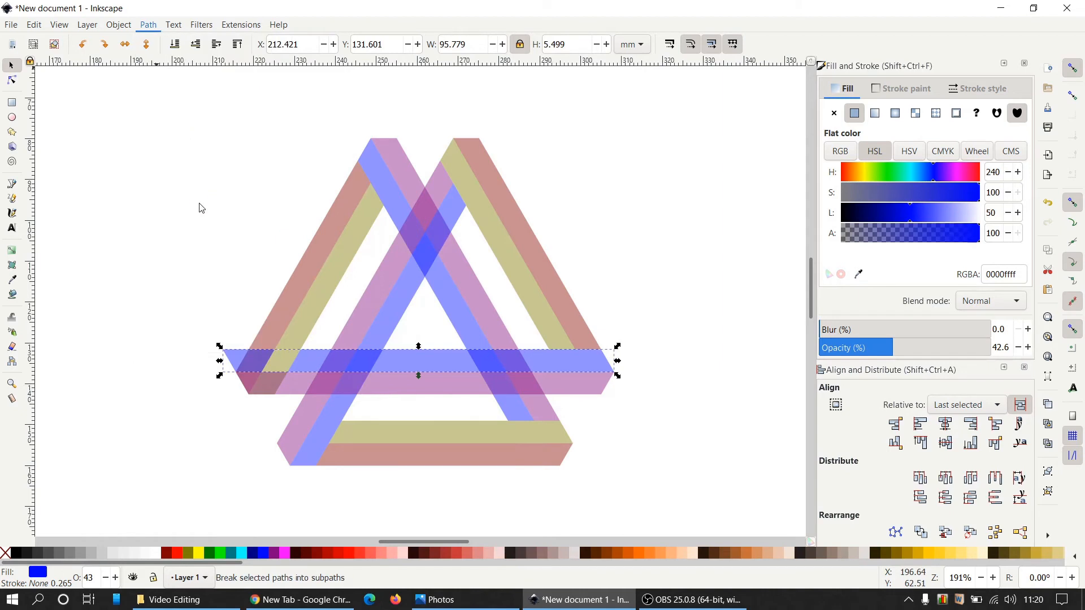
left_click(497, 366, "shift")
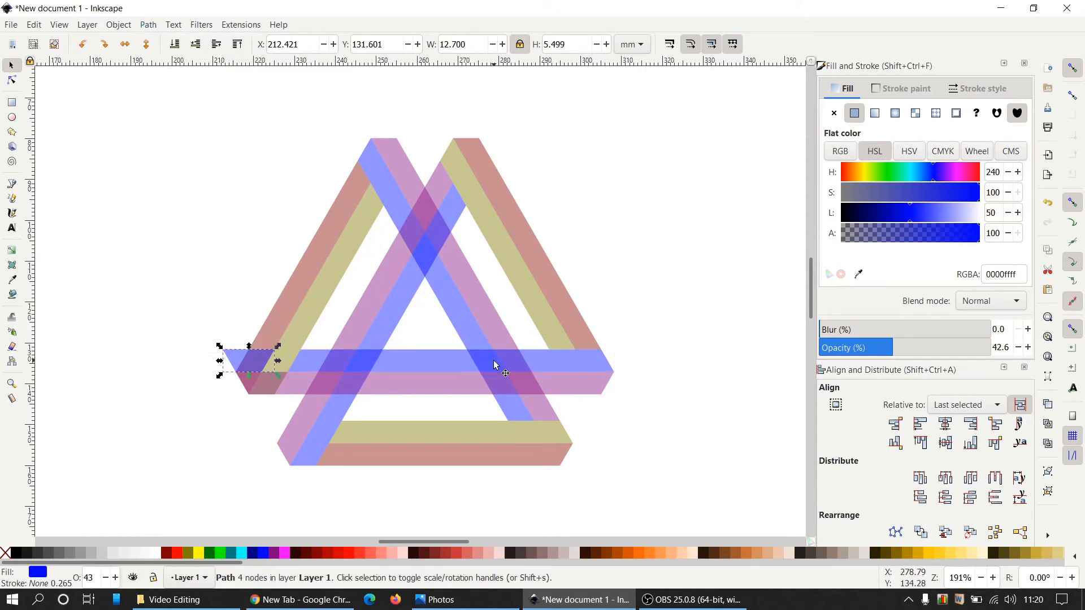
key("Delete")
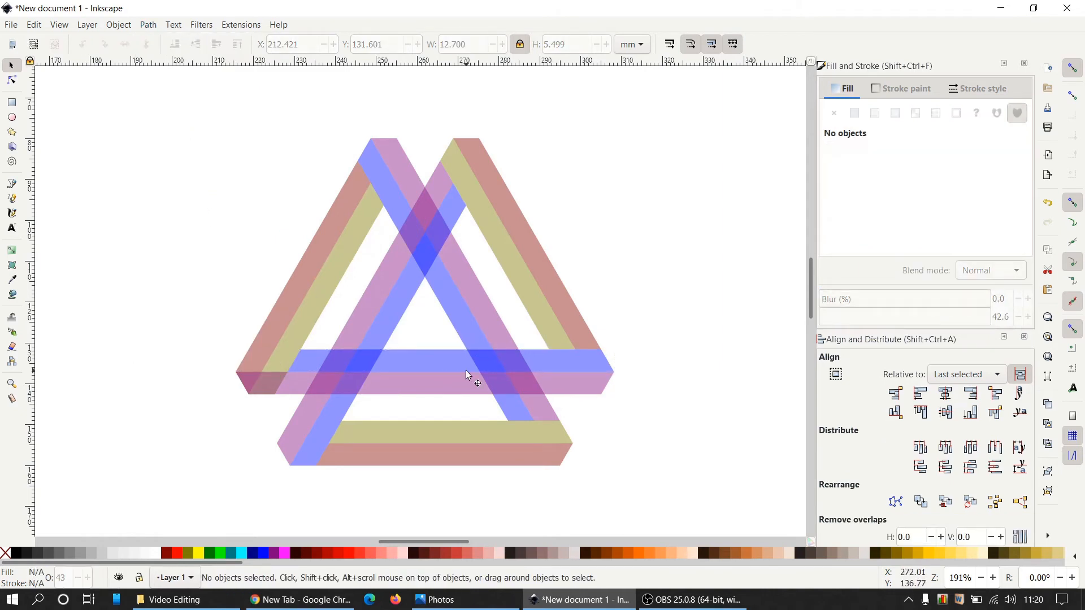
Duplicate the left side's olive strip again and subtract the copy from the horizontal purple strip using Difference
left_click(336, 263)
right_click(341, 263)
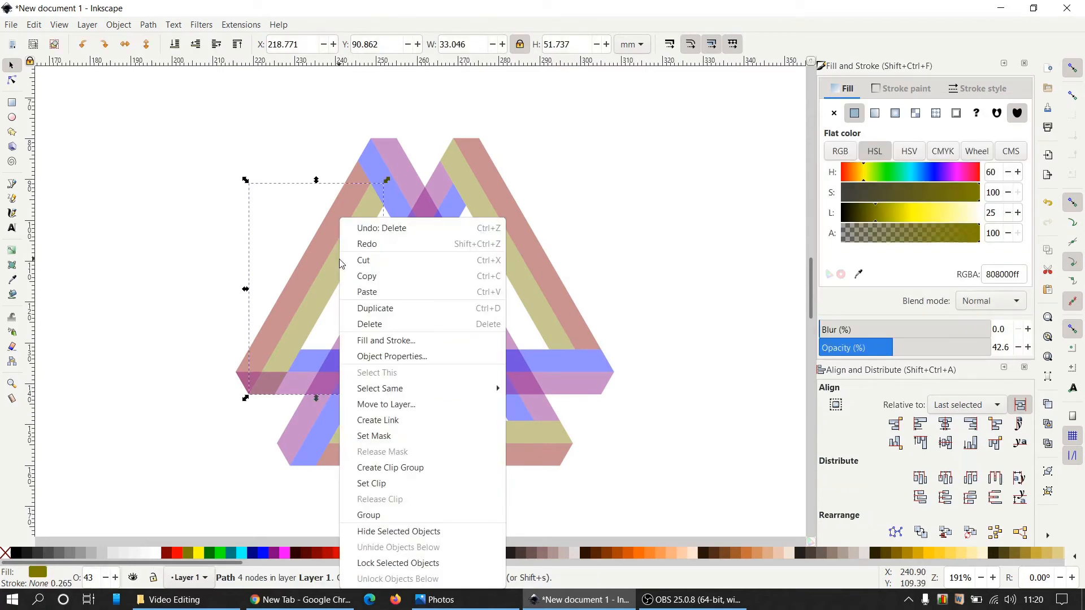
left_click(371, 308)
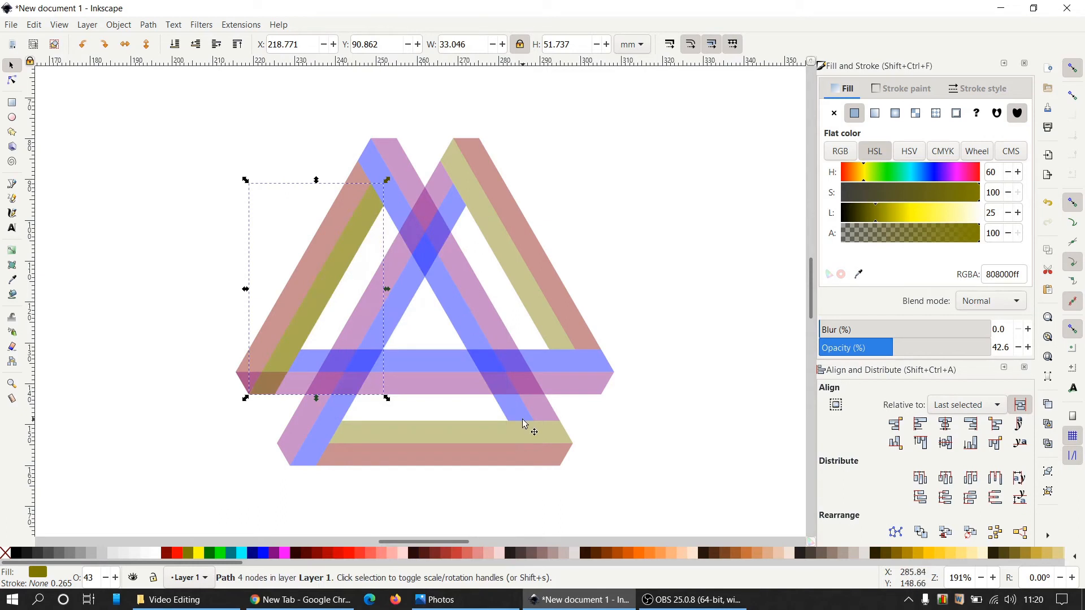
left_click(490, 384, "shift")
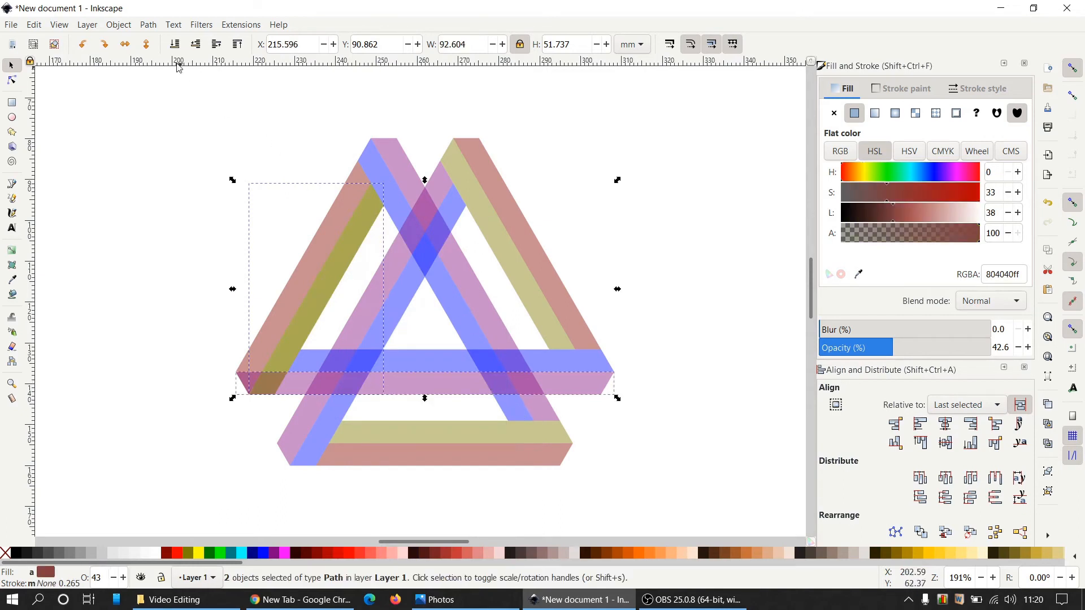
left_click(149, 24)
left_click(177, 102)
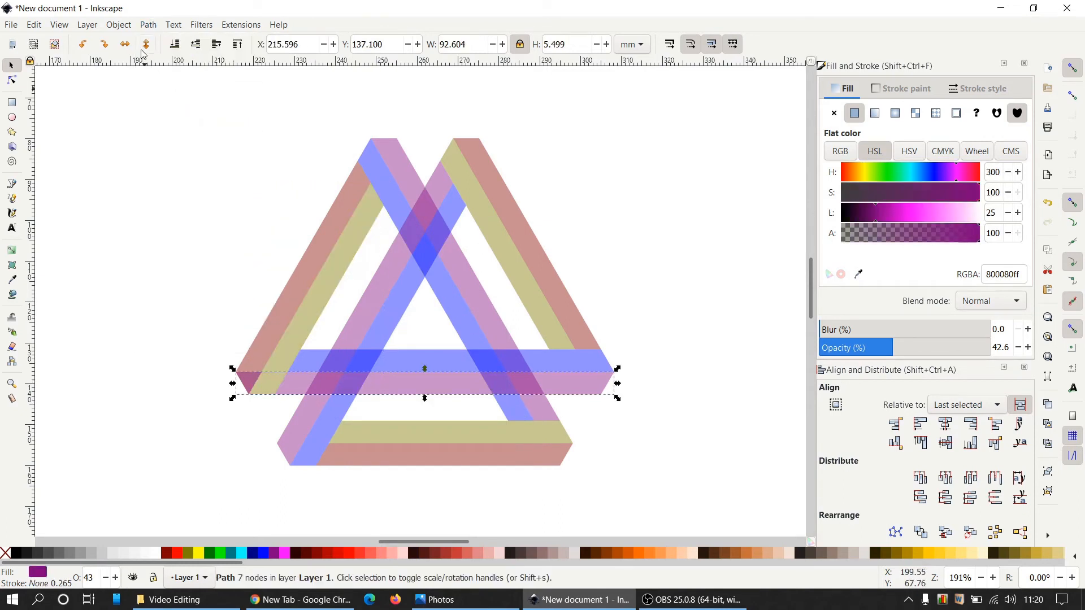
Break the cut horizontal purple strip apart and delete its small triangular piece over the left maroon strip's lower end
left_click(149, 25)
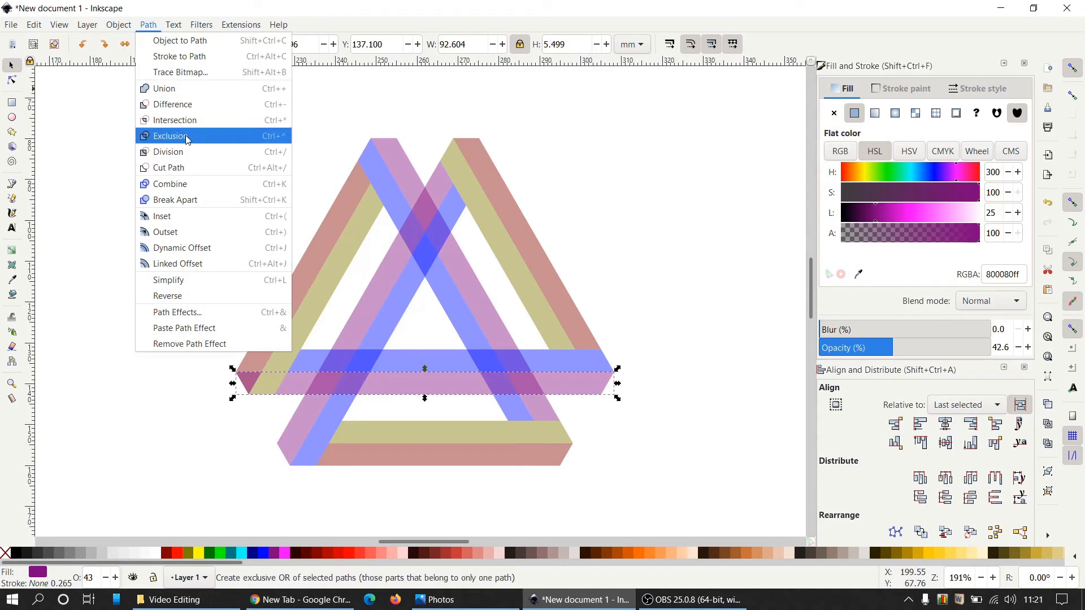
left_click(190, 199)
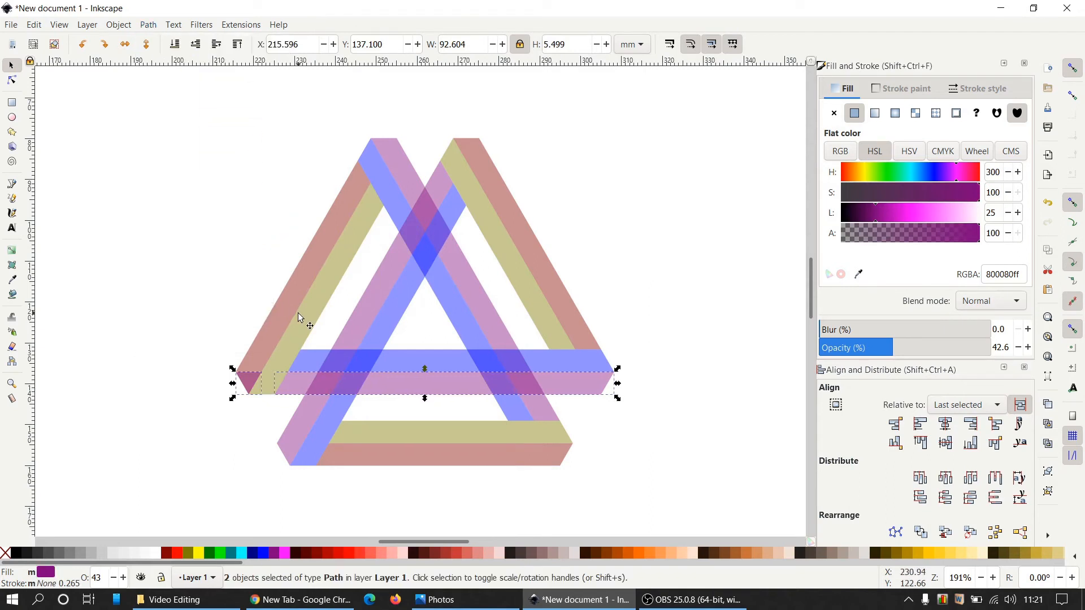
left_click(475, 387, "shift")
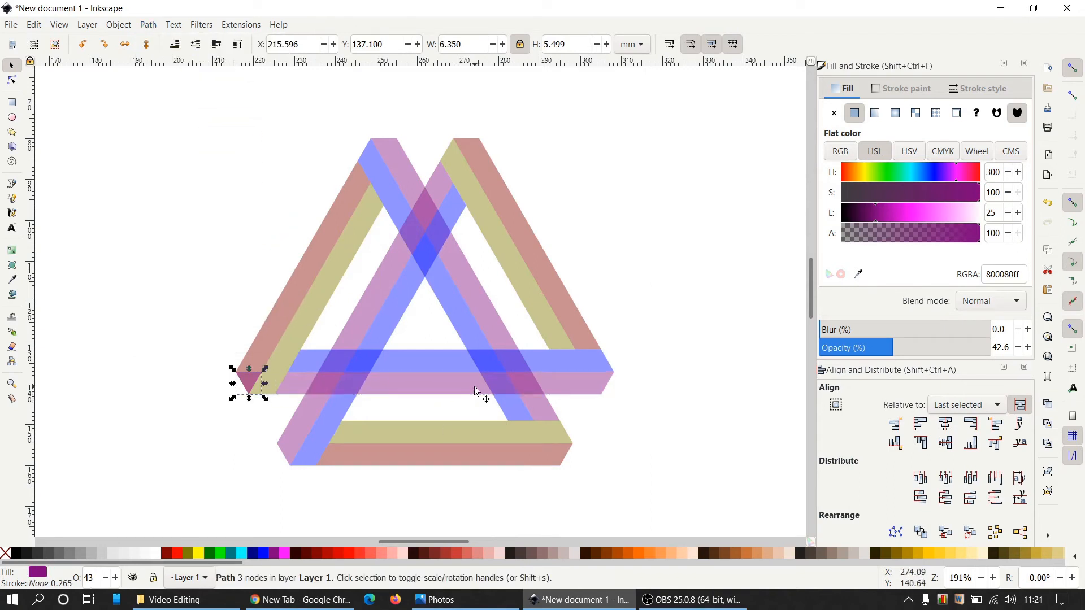
key("Delete")
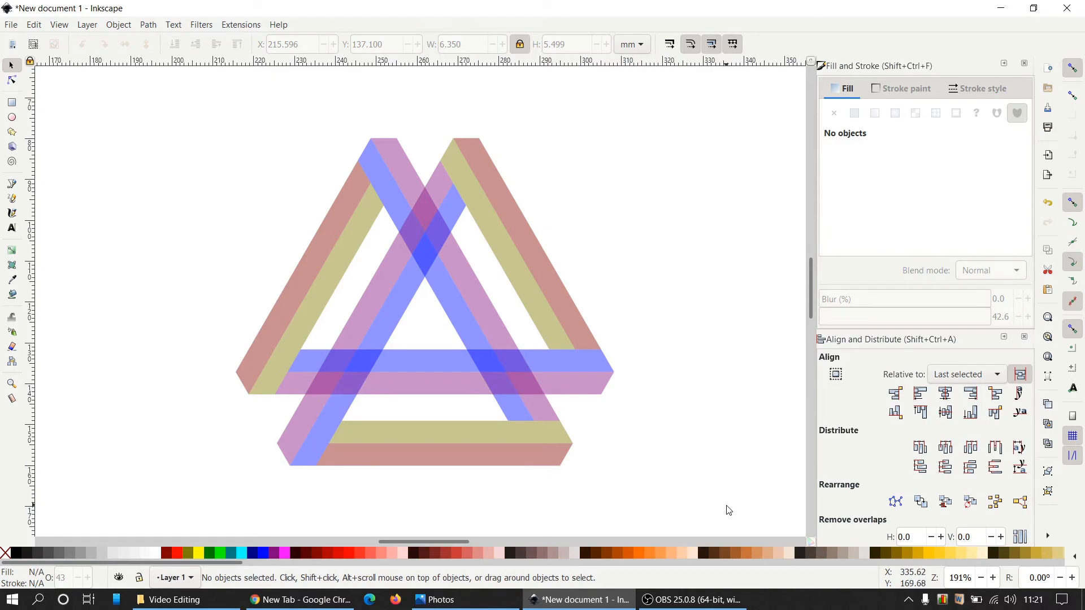
Select all the strips of the design and set their opacity to 100%
mouse_move(707, 496)
left_mouse_down()
mouse_move(645, 516)
mouse_move(92, 425)
mouse_move(139, 71)
left_mouse_up()
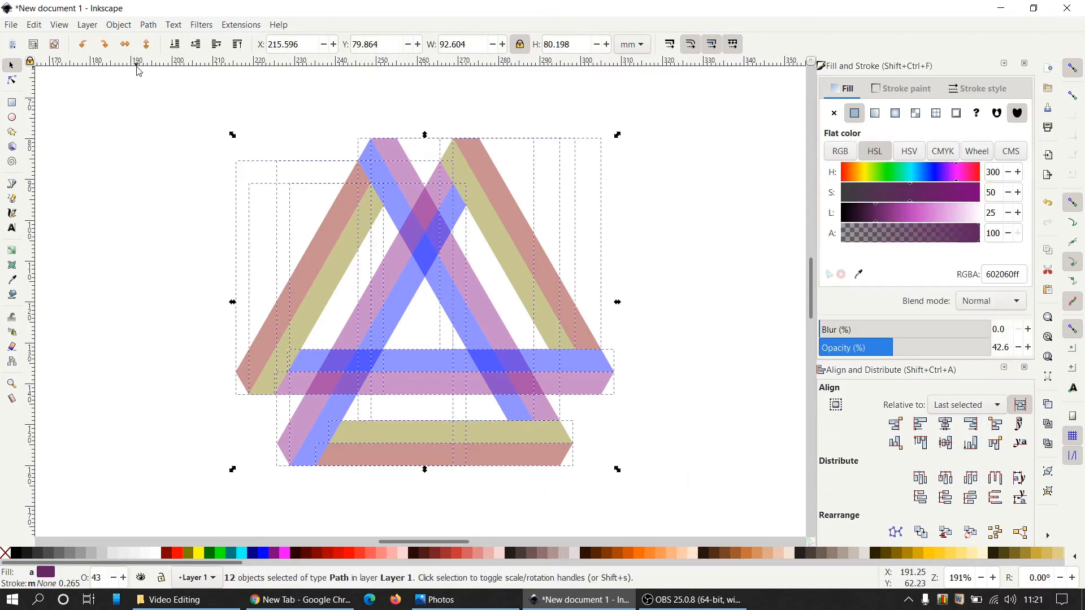
left_click_drag(949, 348, 995, 347)
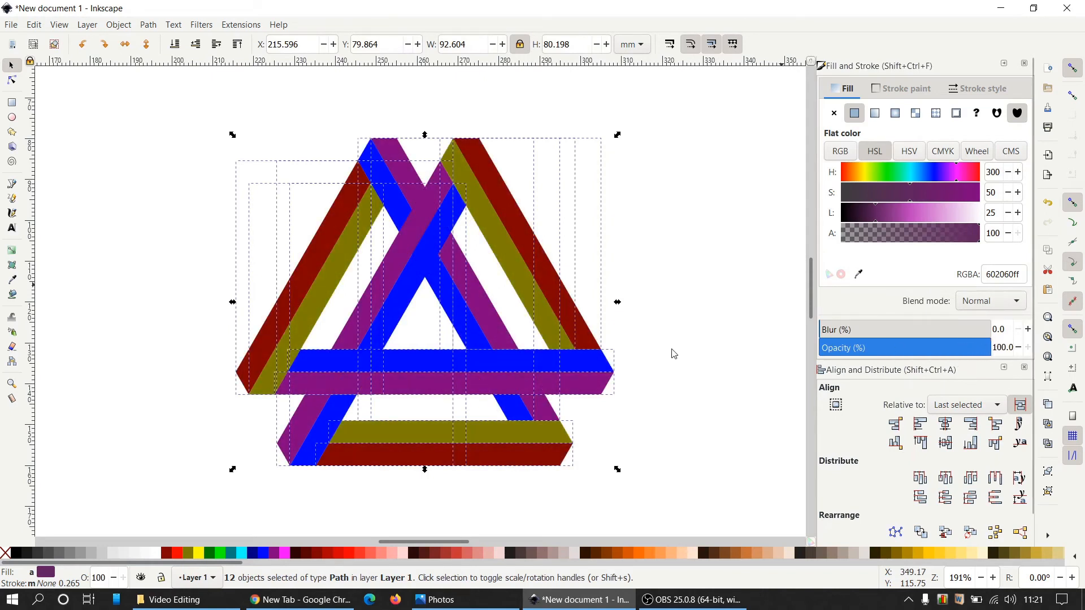
left_click(702, 352)
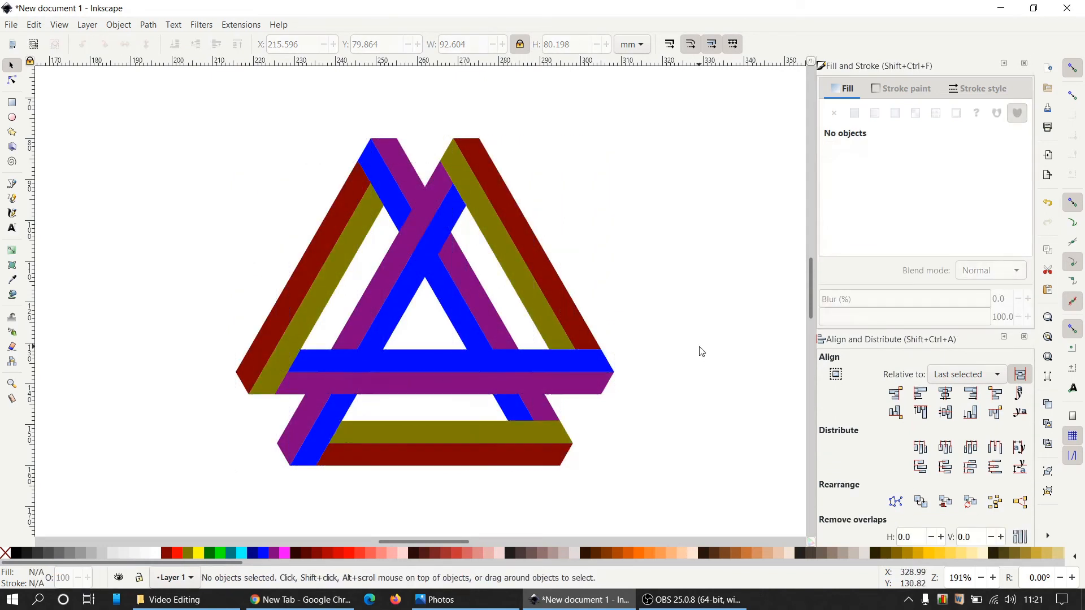
Unite the left maroon strip with the blue strip descending to the lower right using Union, and fill the shape red (#FF0000)
left_click(308, 273)
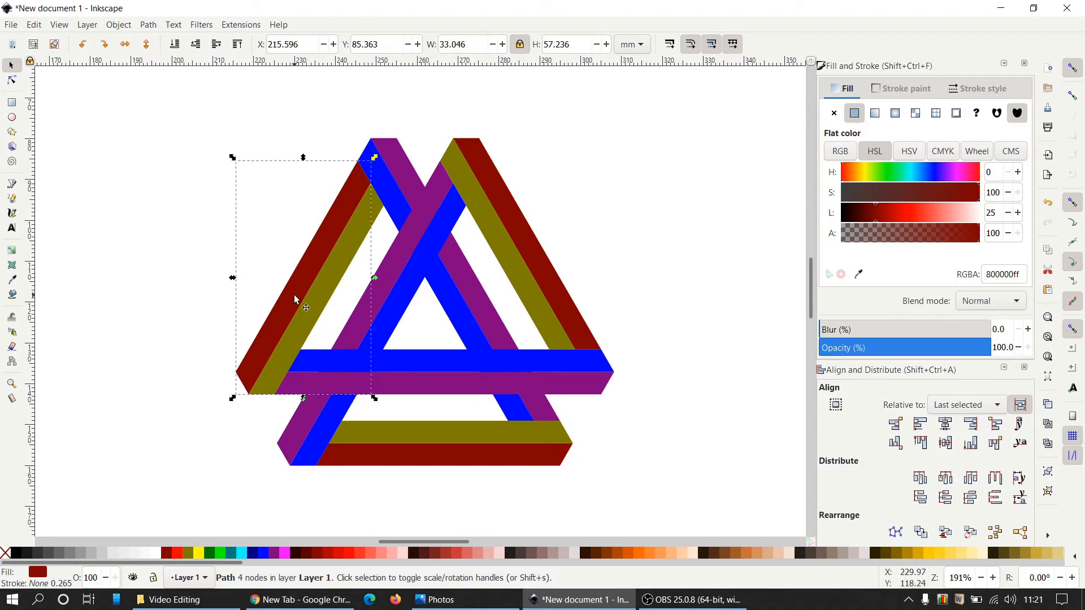
left_click(462, 320, "shift")
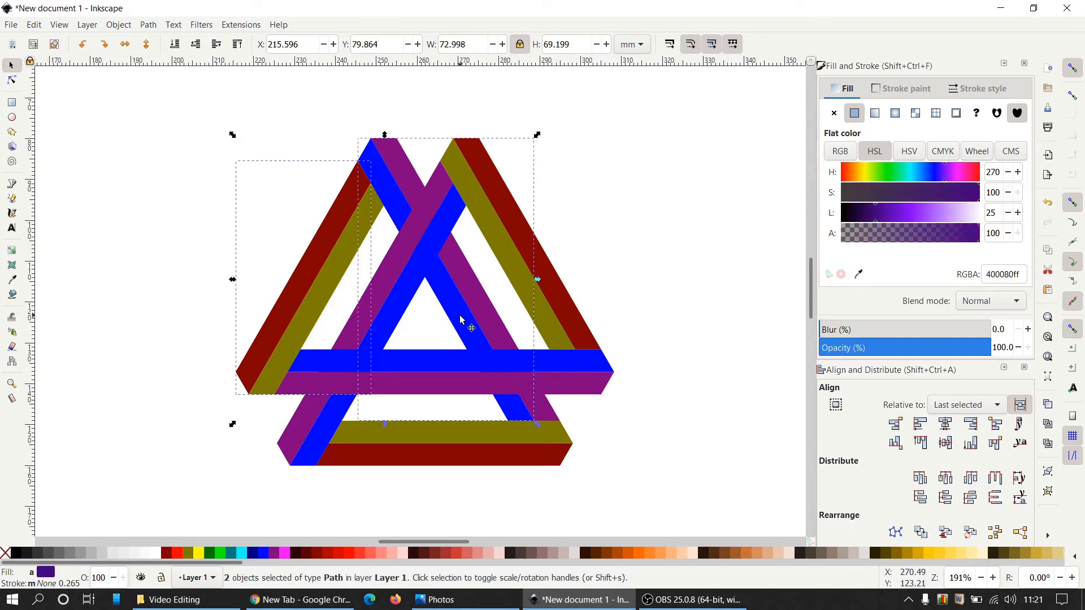
left_click(149, 24)
left_click(181, 86)
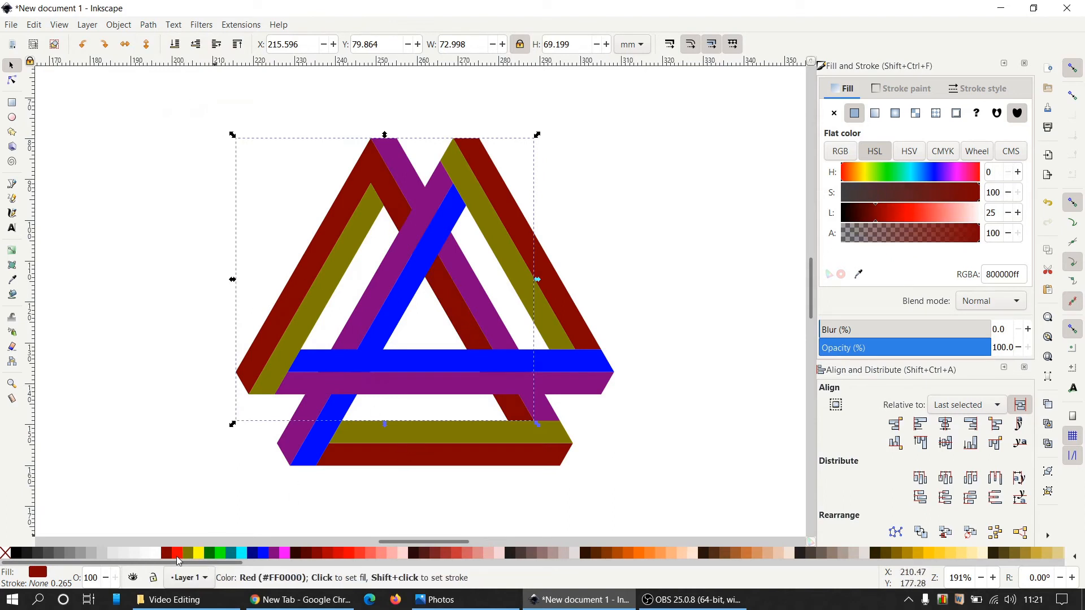
left_click(177, 556)
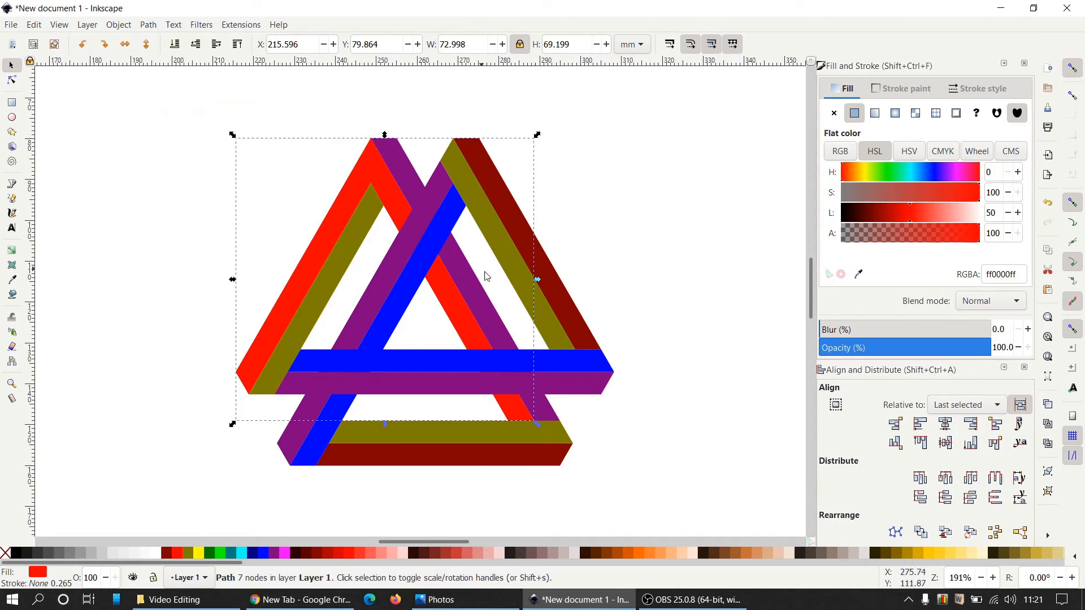
Unite the purple strip descending to the lower right with the bottom olive strip using Union, and fill the shape yellow (#FFFF00)
left_click(486, 304)
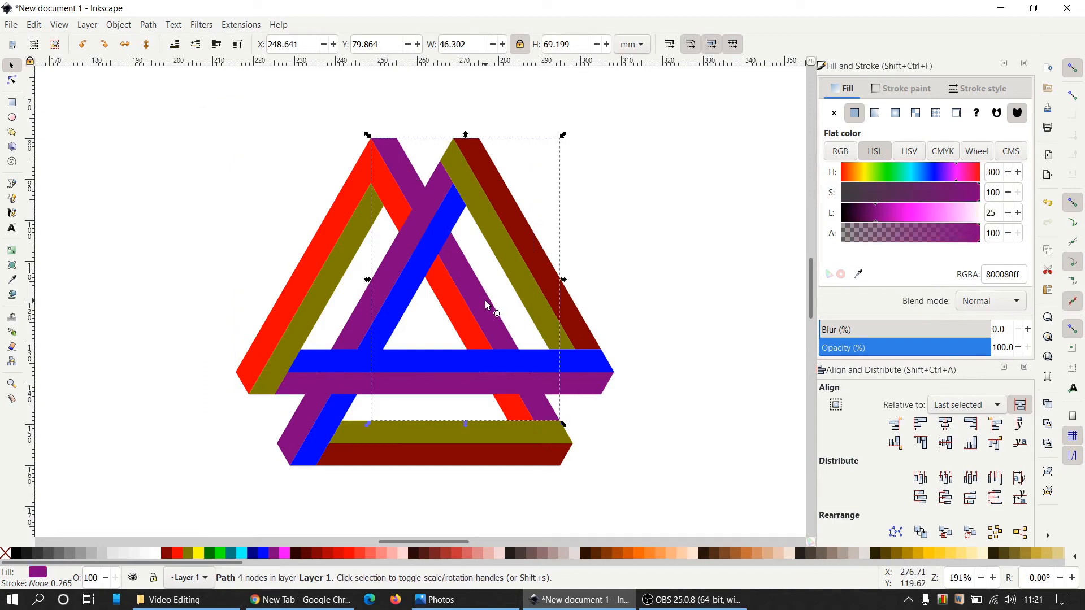
left_click(516, 433, "shift")
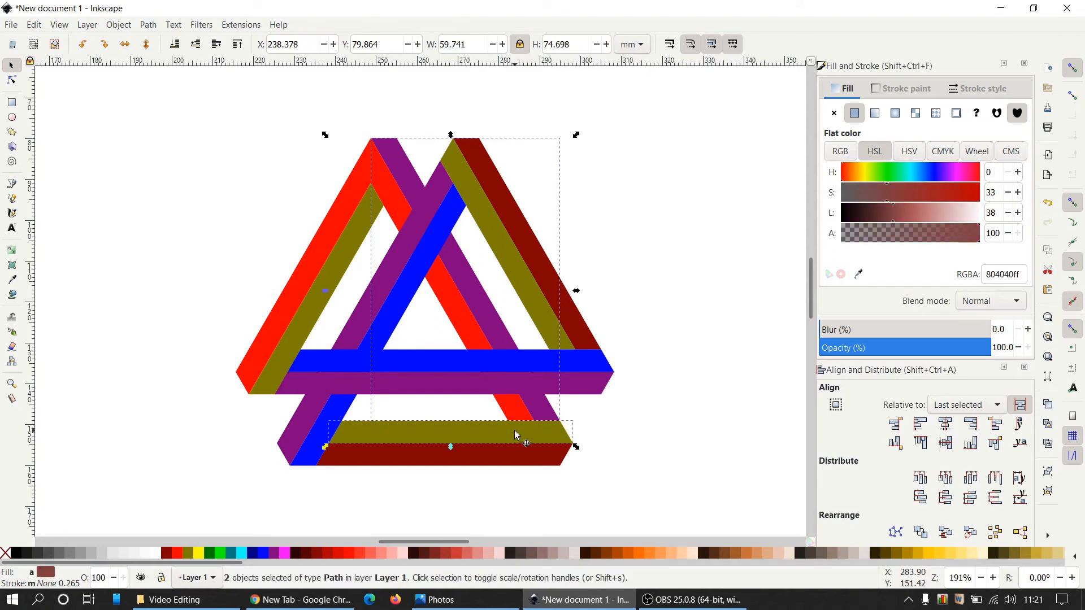
left_click(155, 25)
left_click(174, 90)
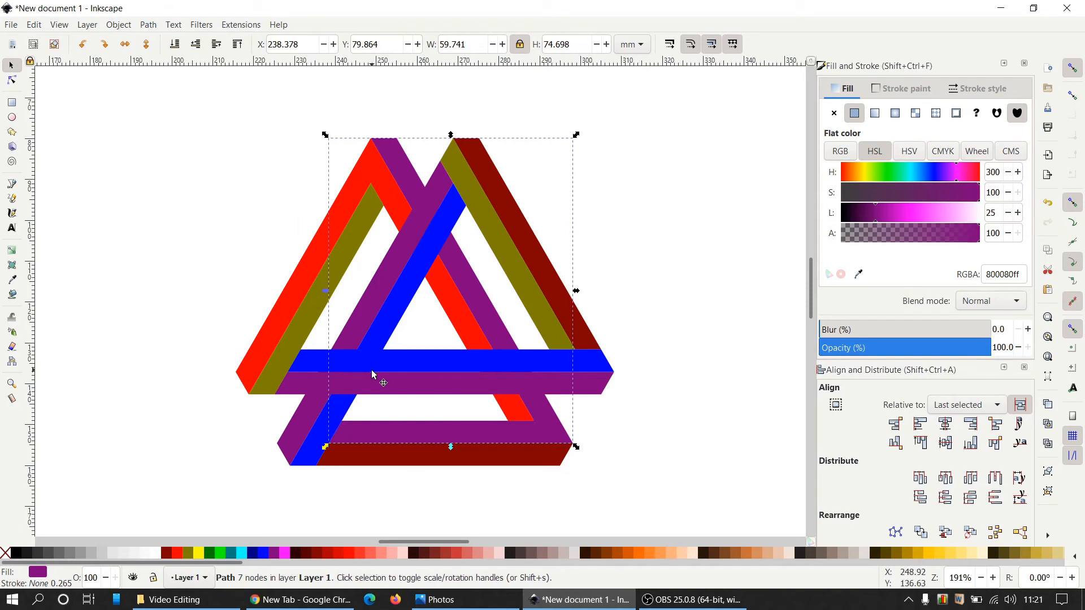
left_click(201, 555)
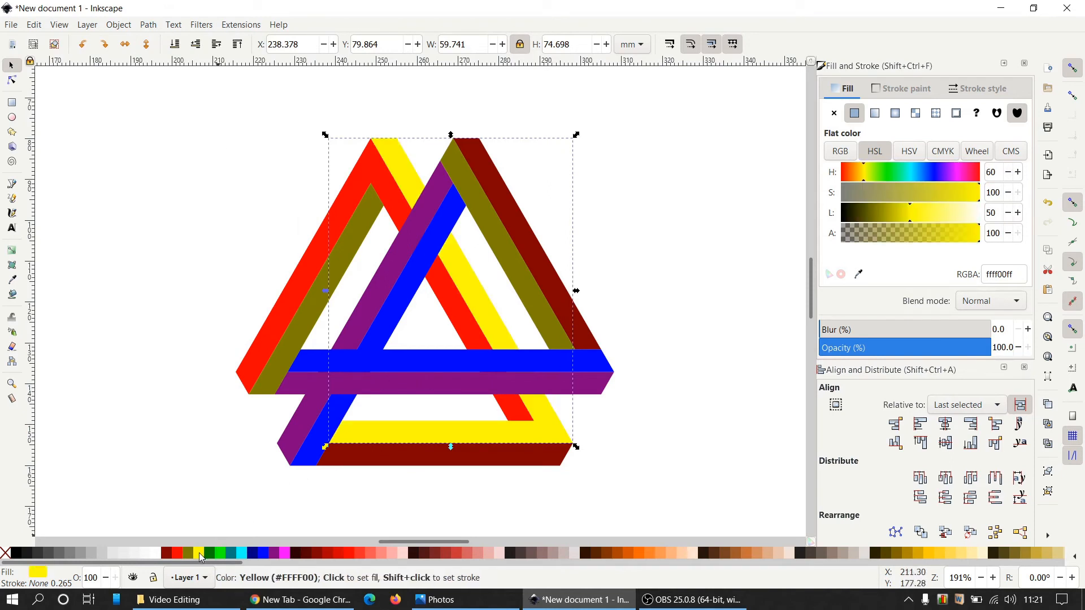
Unite the bottom maroon strip with the adjoining blue strip rising to the upper right using Union, and fill the shape orange (#FF6600)
left_click(497, 464)
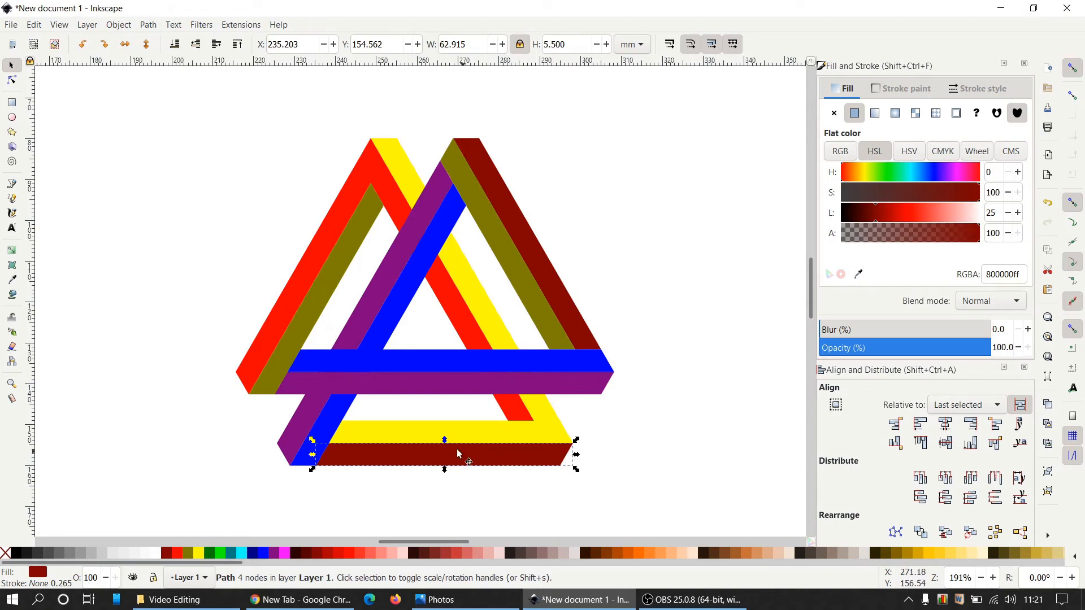
left_click(339, 421, "shift")
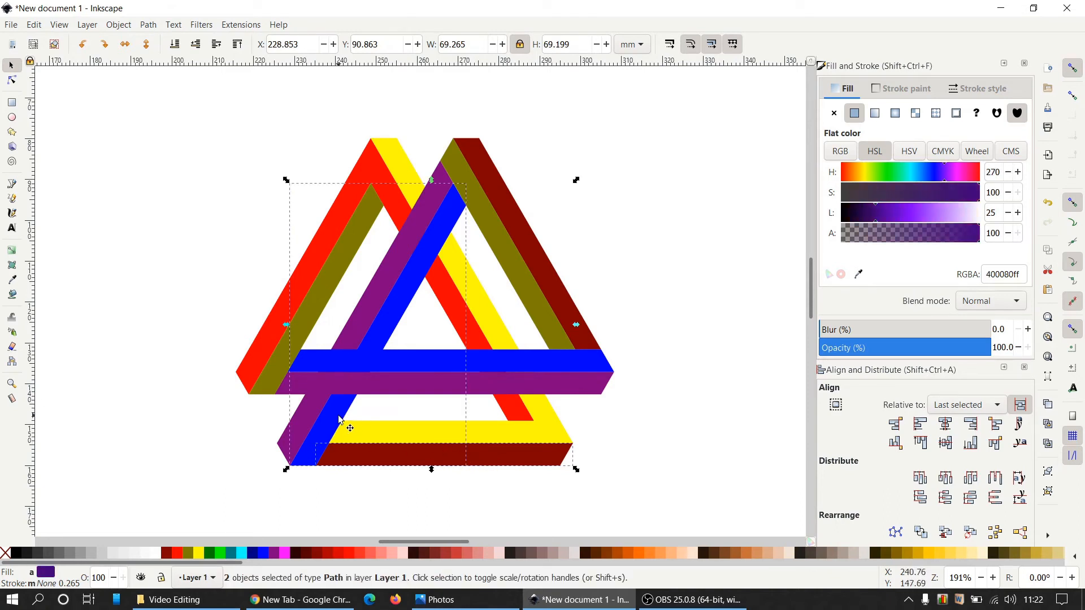
left_click(149, 25)
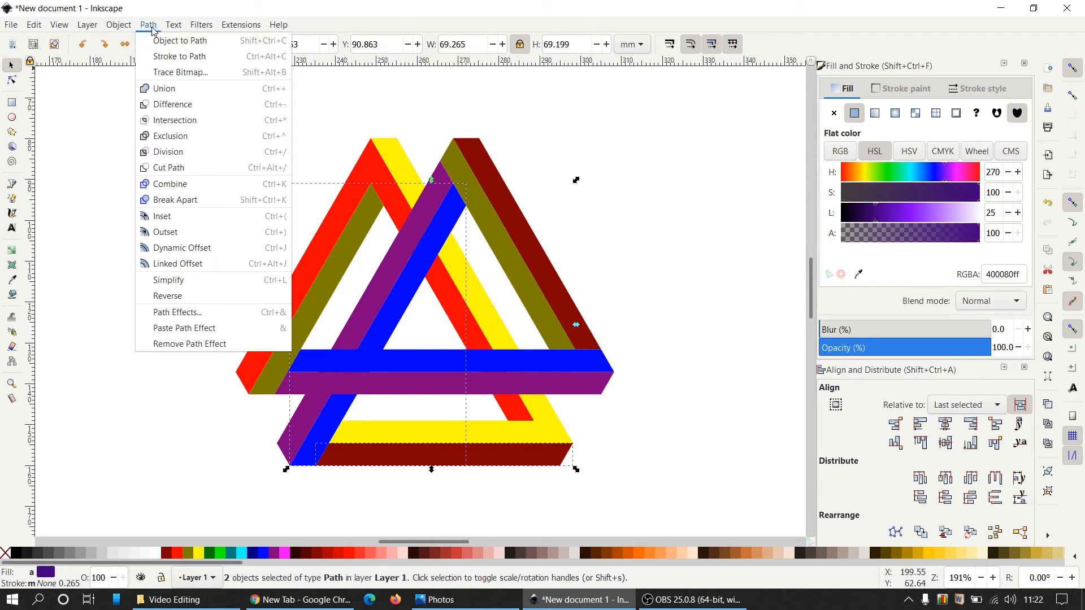
left_click(175, 93)
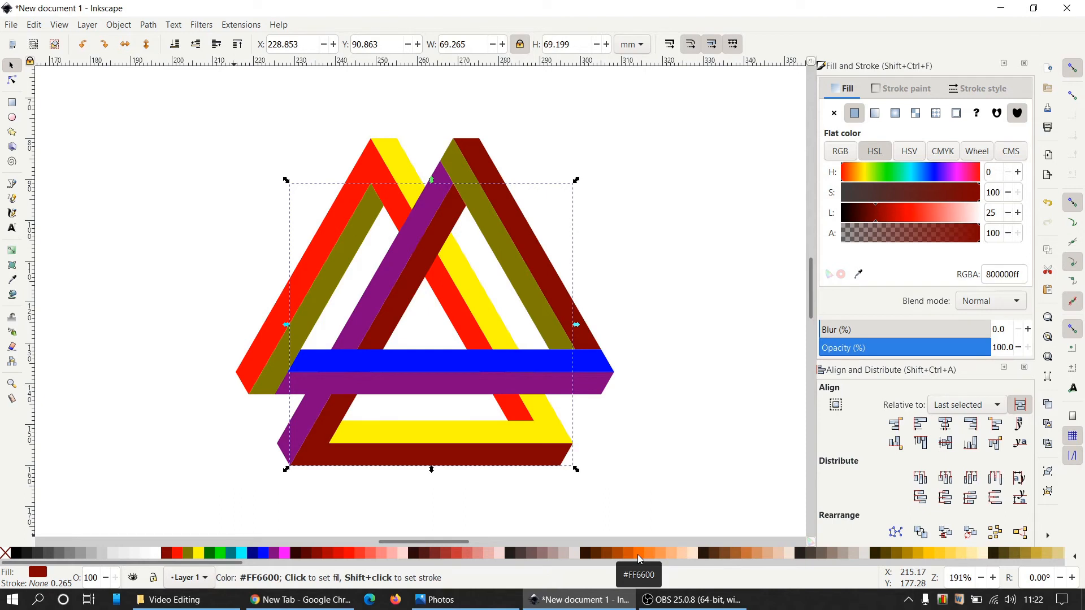
left_click(637, 555)
left_click(648, 493)
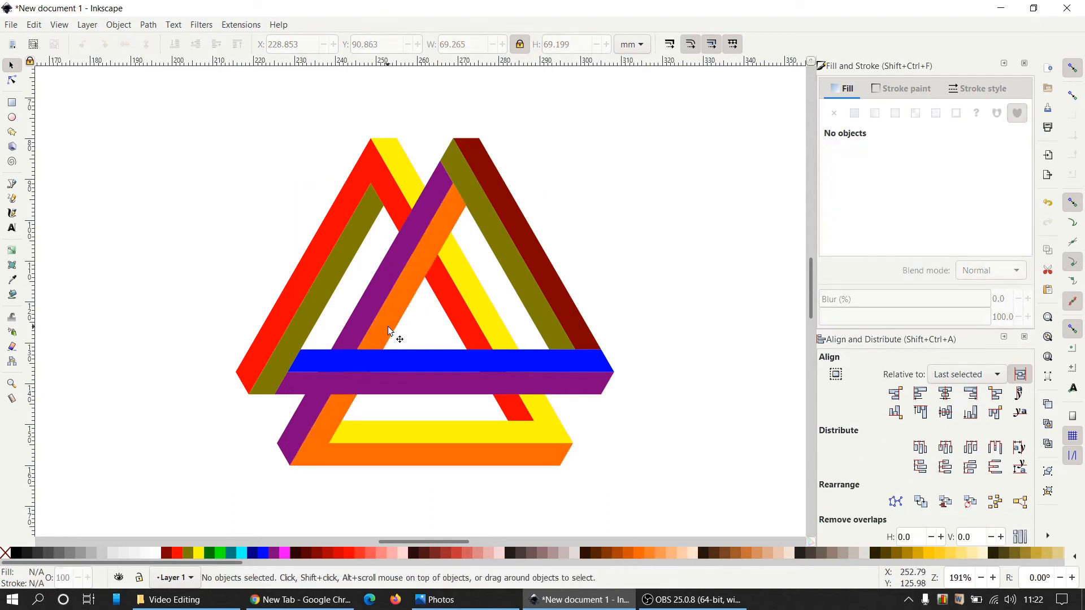
Unite the slanted purple strip with the olive strip descending on the right using Union, and fill the shape red (#FF0000)
left_click(401, 259)
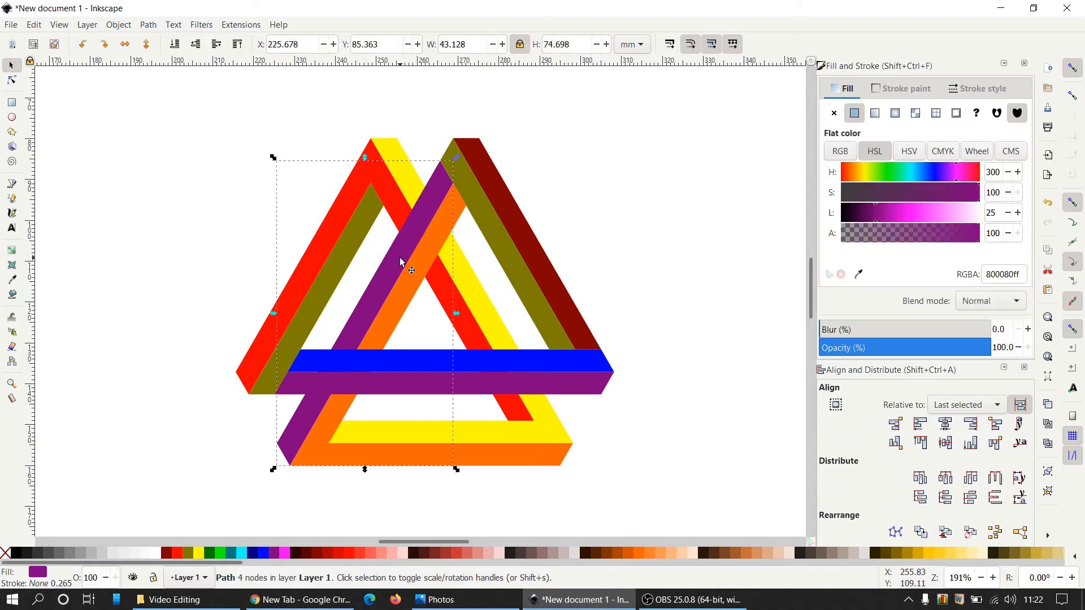
left_click(492, 238, "shift")
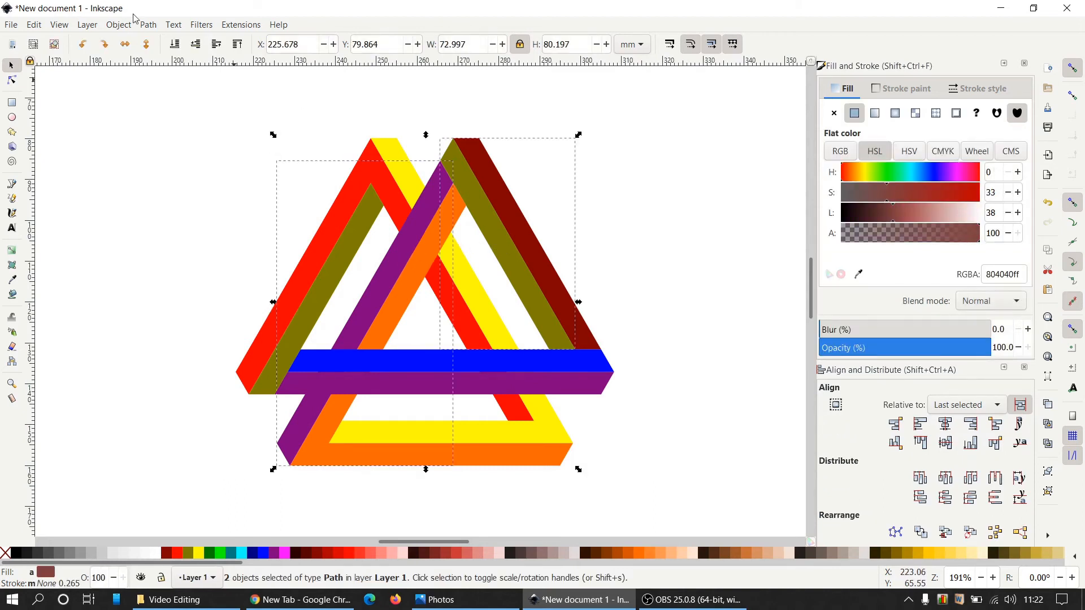
left_click(155, 28)
left_click(182, 92)
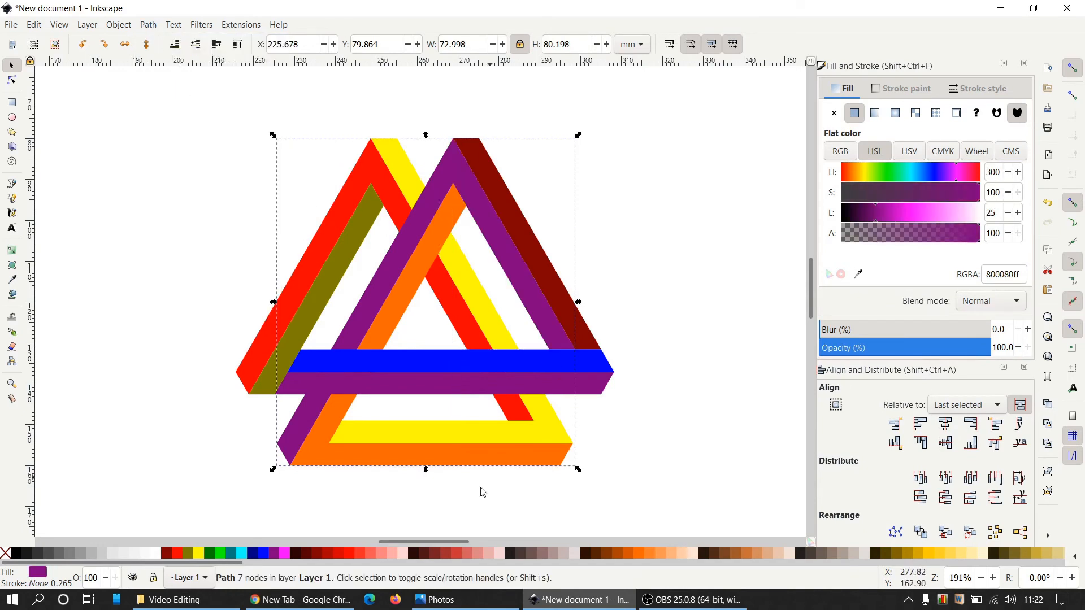
left_click(175, 554)
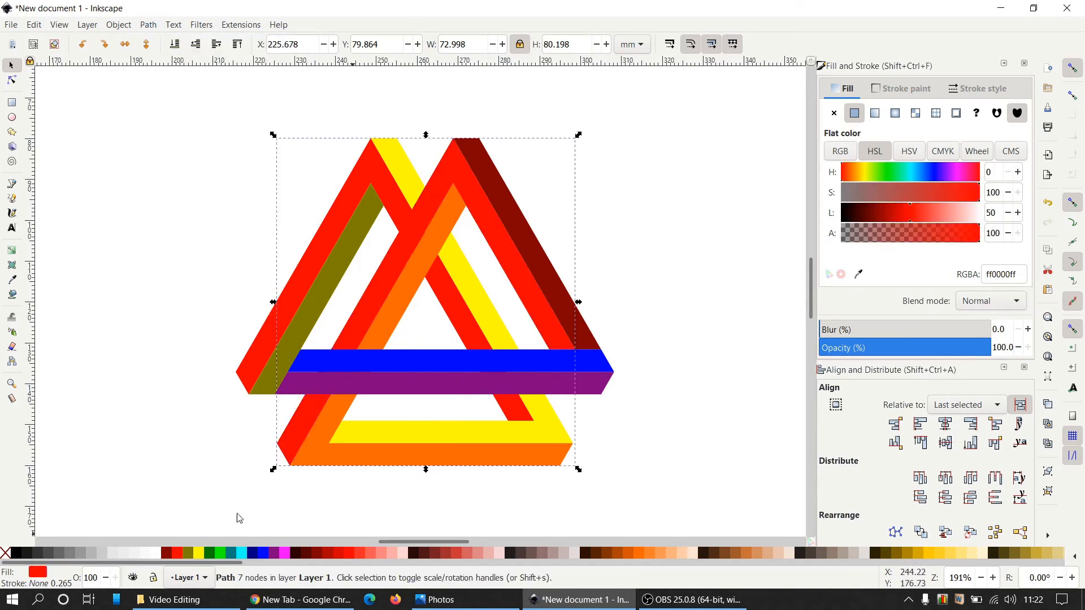
Unite the right outer maroon strip with the horizontal blue strip using Union, and fill the shape yellow (#FFFF00)
left_click(525, 225)
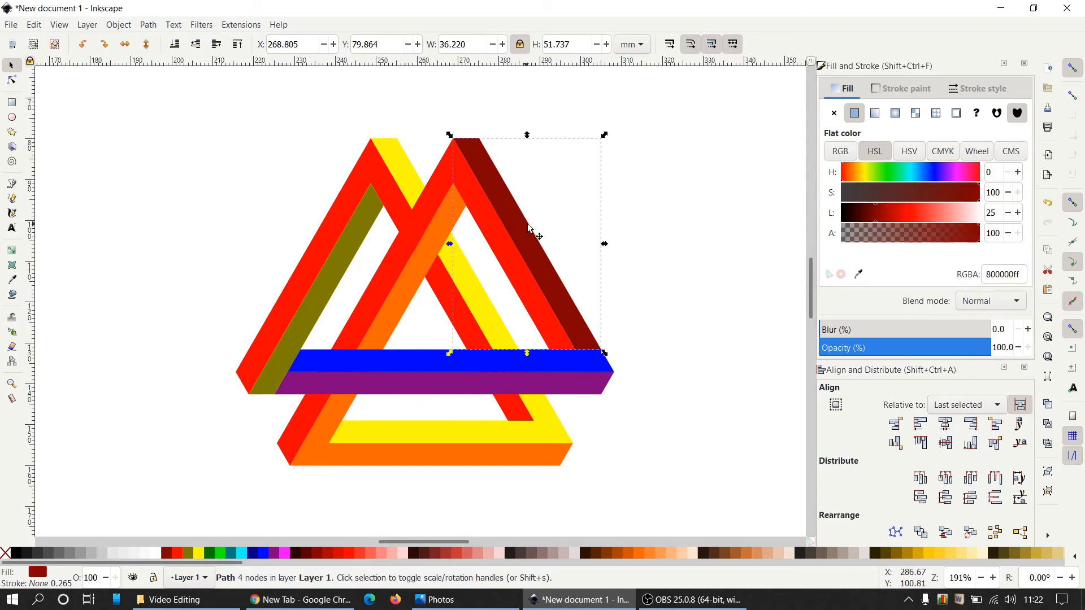
left_click(586, 365, "shift")
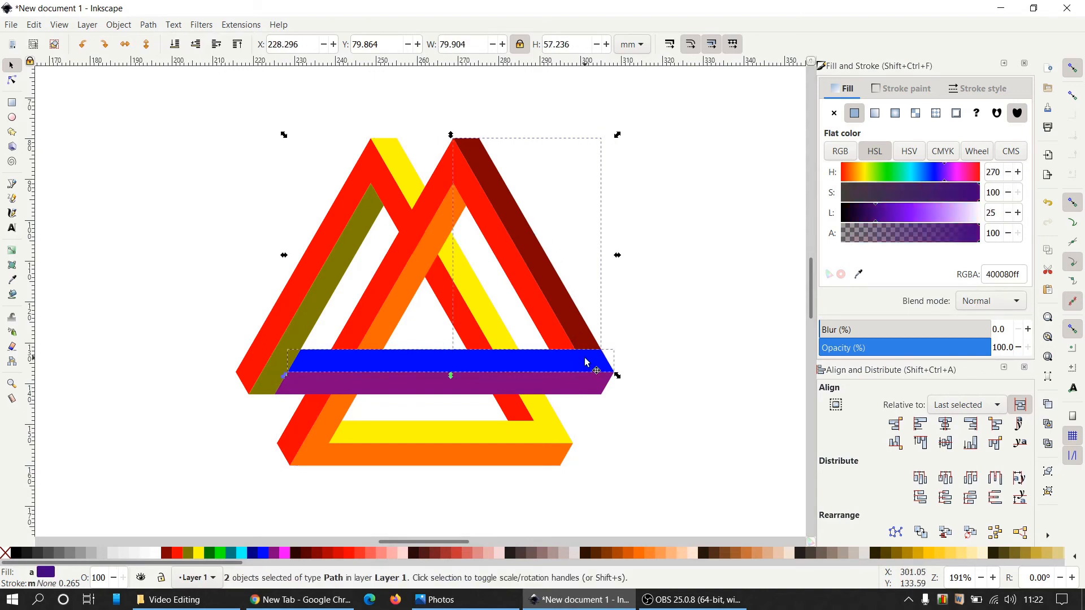
left_click(149, 25)
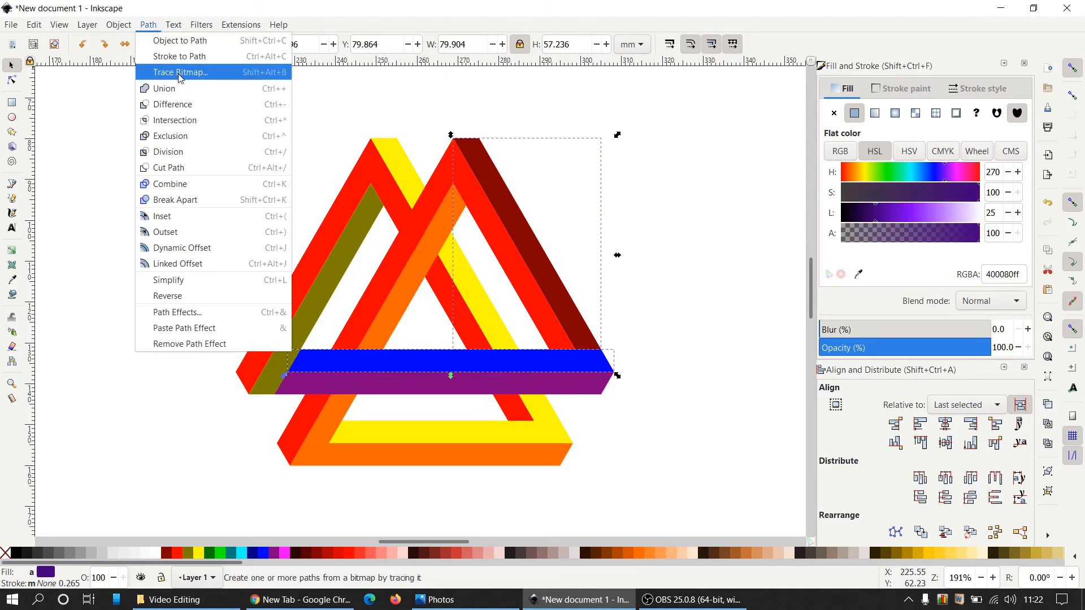
left_click(185, 89)
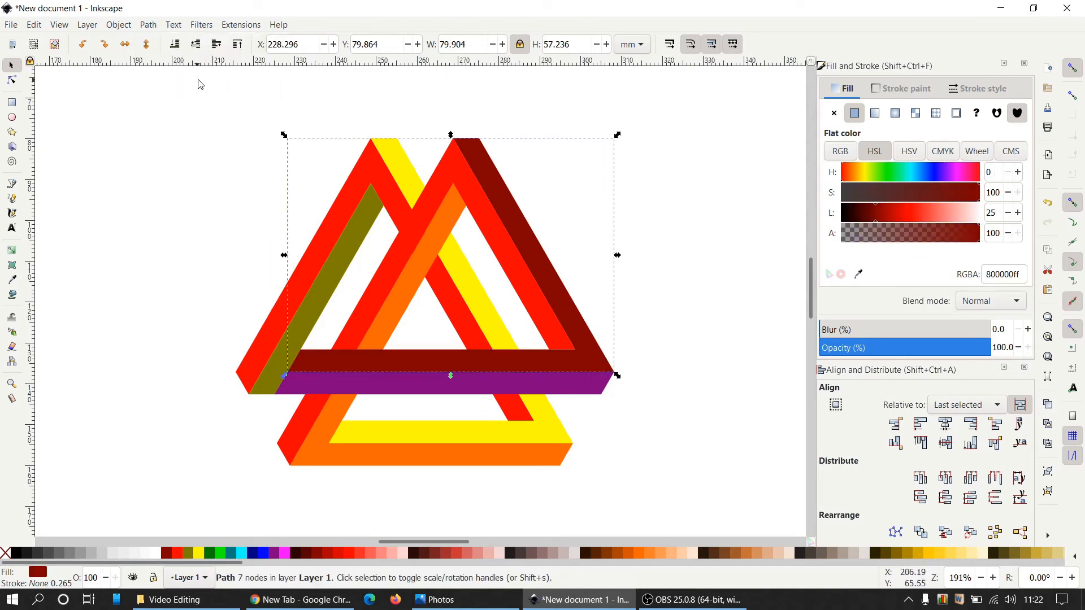
left_click(195, 557)
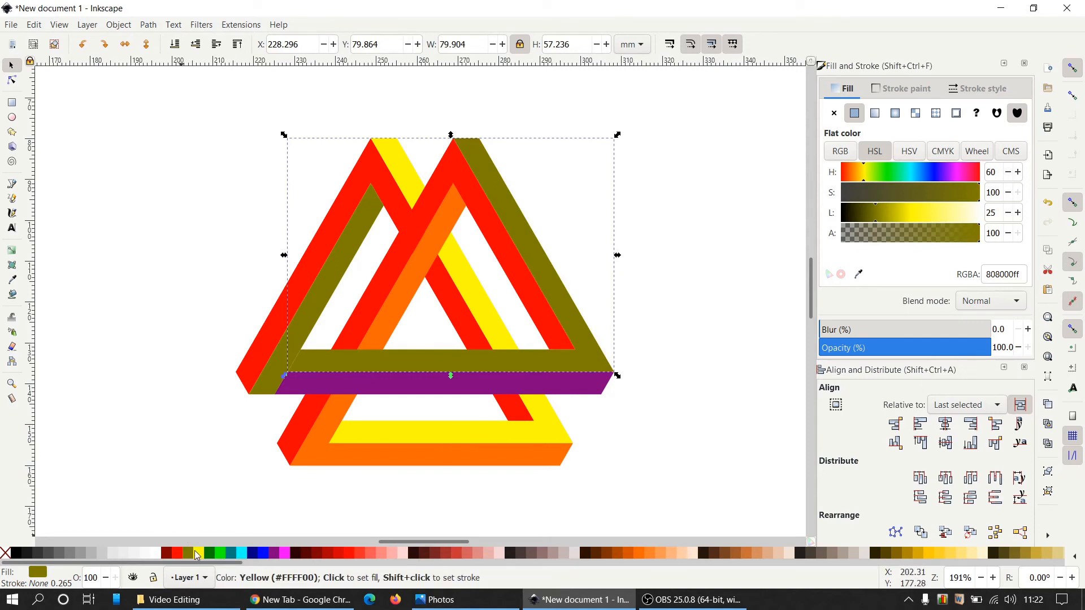
left_click(199, 552)
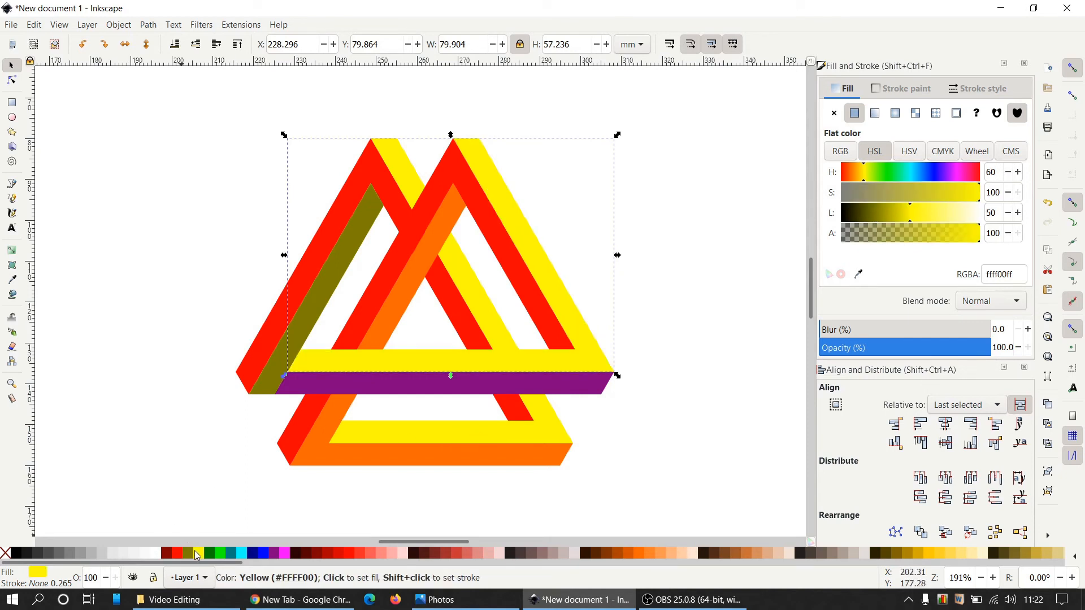
Unite the horizontal purple strip with the left olive strip using Union, and fill the shape orange (#FF6600)
left_click(564, 387)
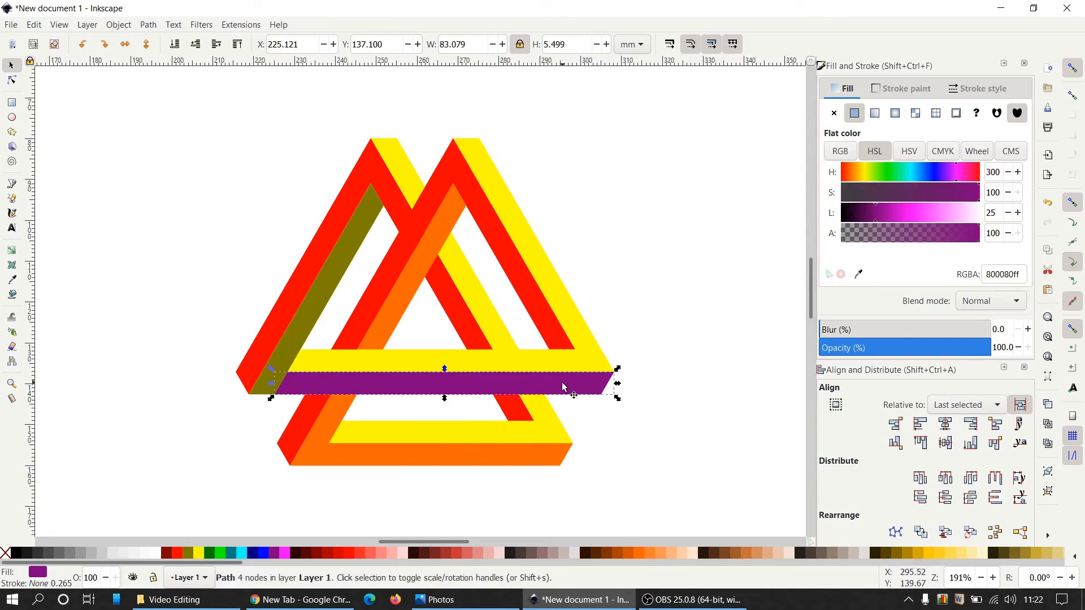
left_click(331, 290, "shift")
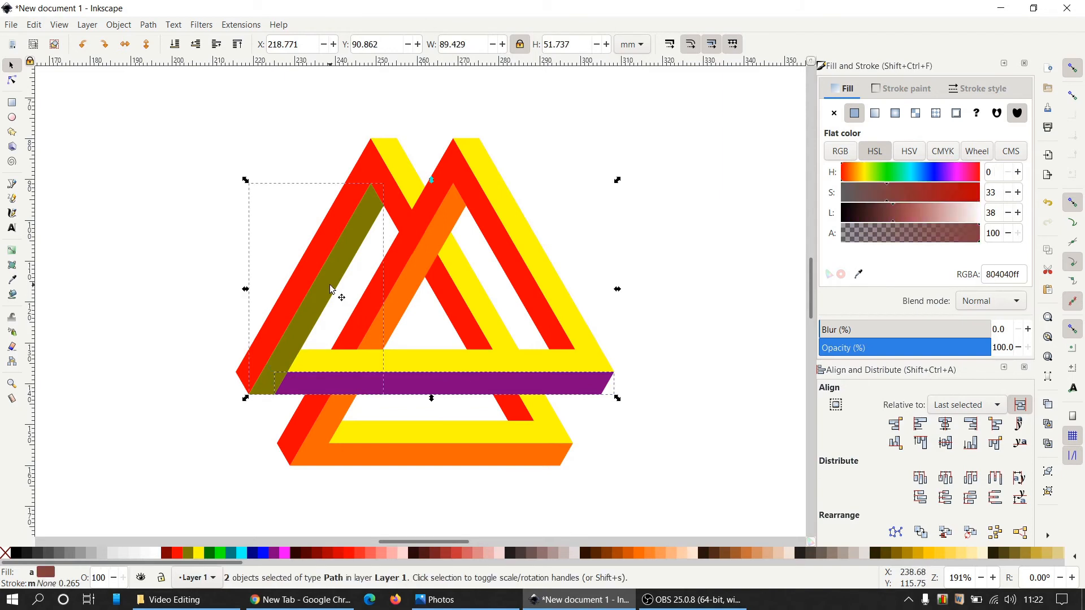
left_click(149, 25)
left_click(170, 89)
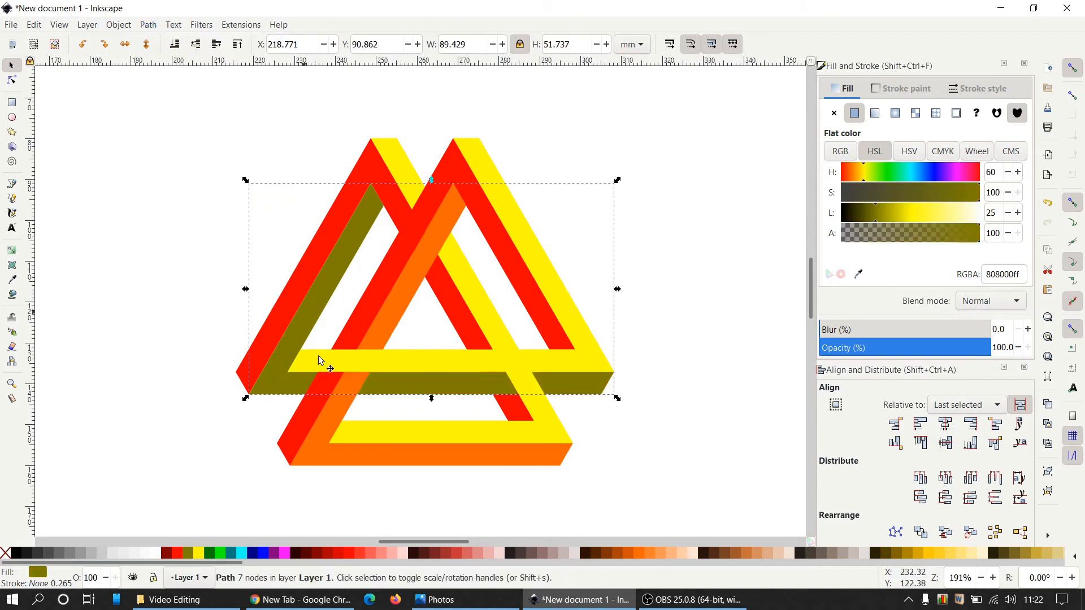
left_click(640, 555)
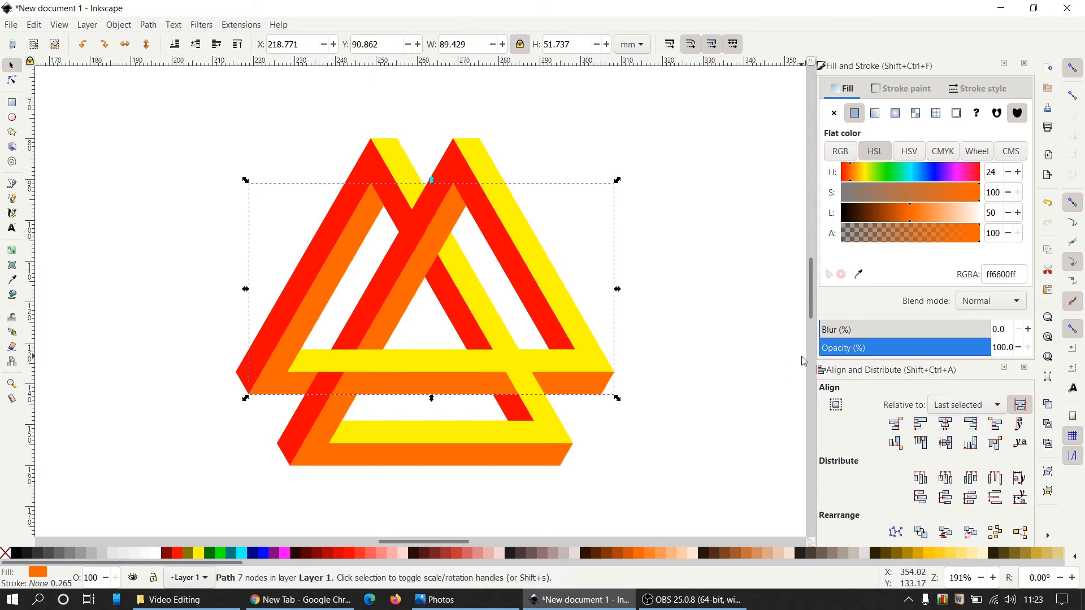
left_click(751, 354)
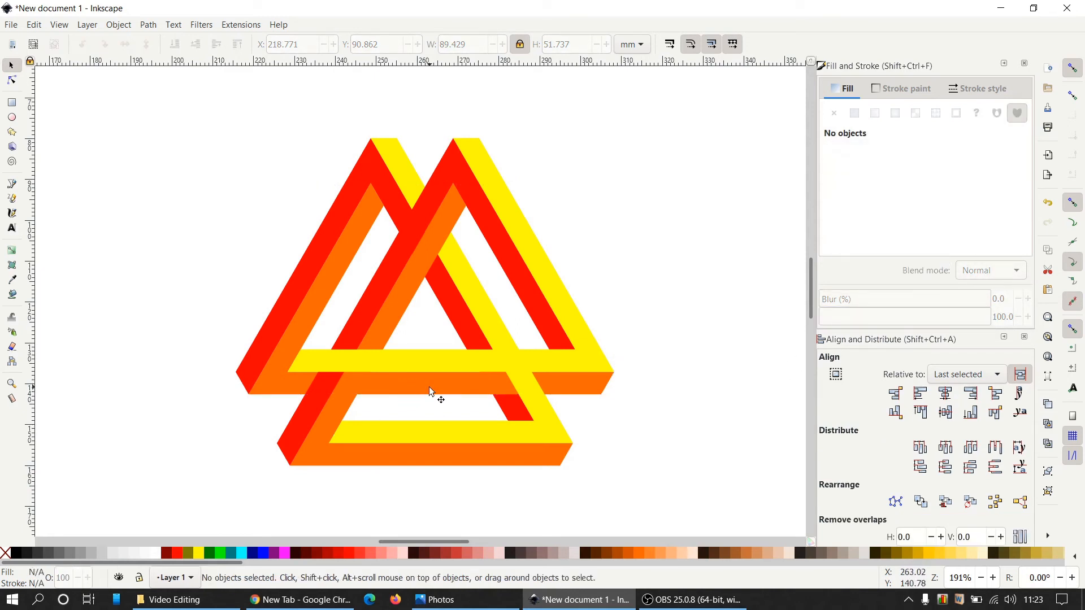
Check the trefoil knot.png reference in Photos, and raise the upper horizontal orange band above the yellow band descending to the lower right
left_click(474, 599)
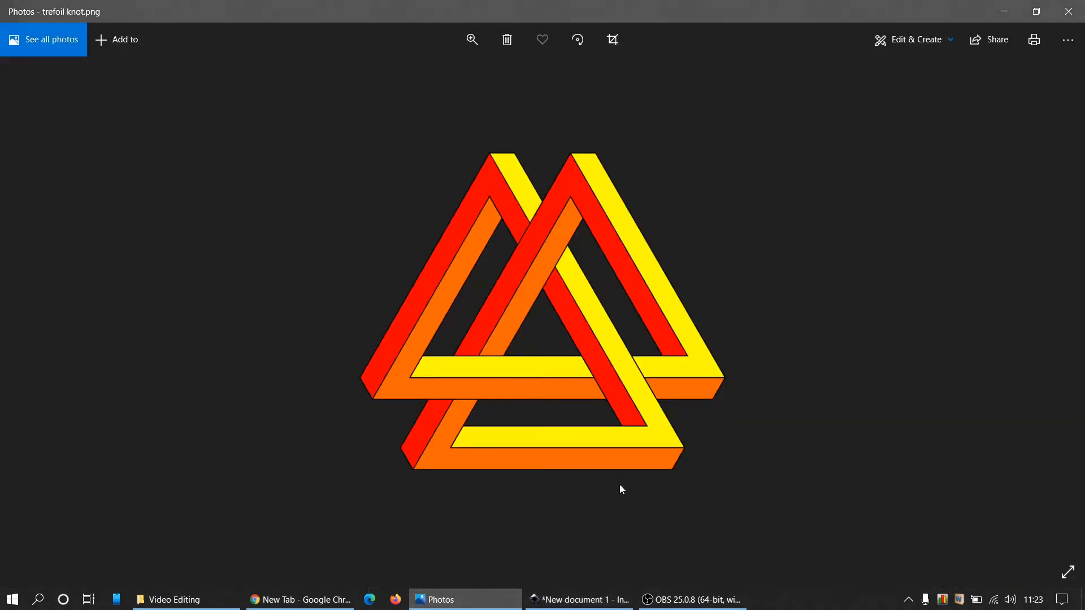
left_click(600, 604)
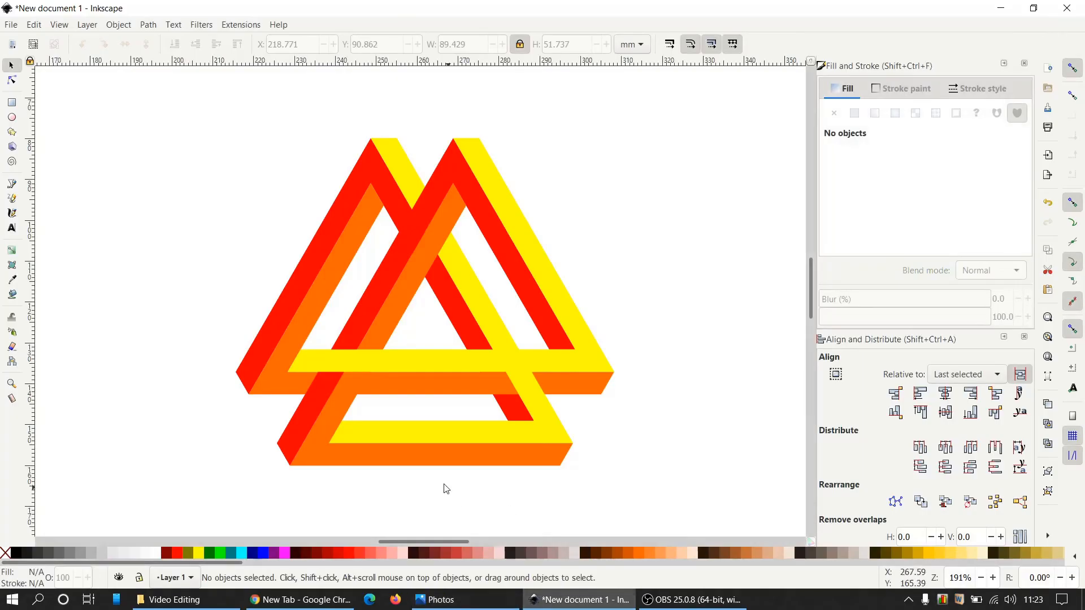
left_click(410, 389)
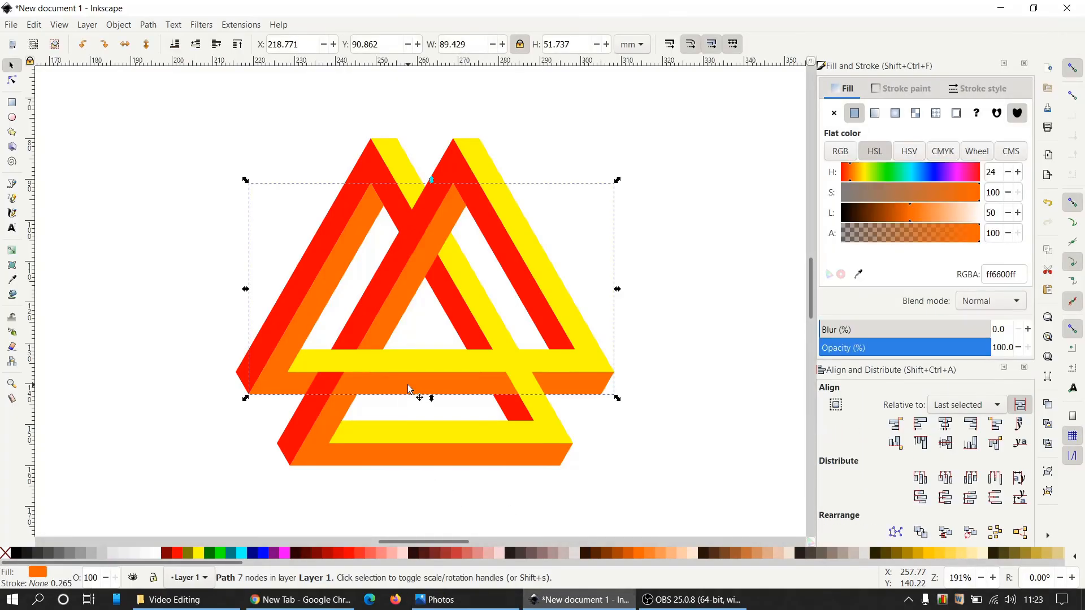
left_click(221, 50)
left_click(221, 50)
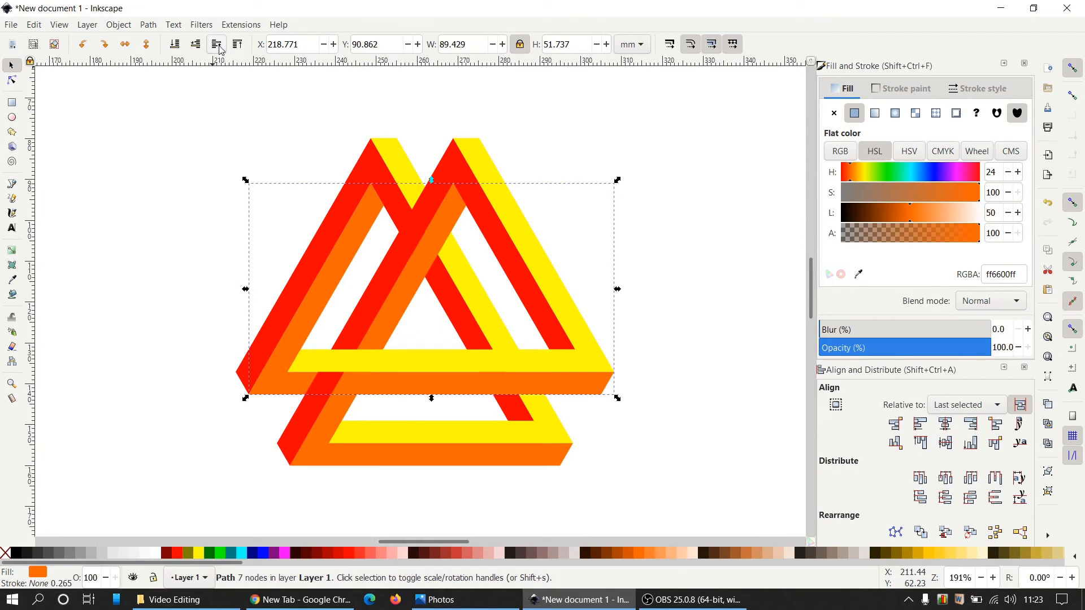
left_click(221, 50)
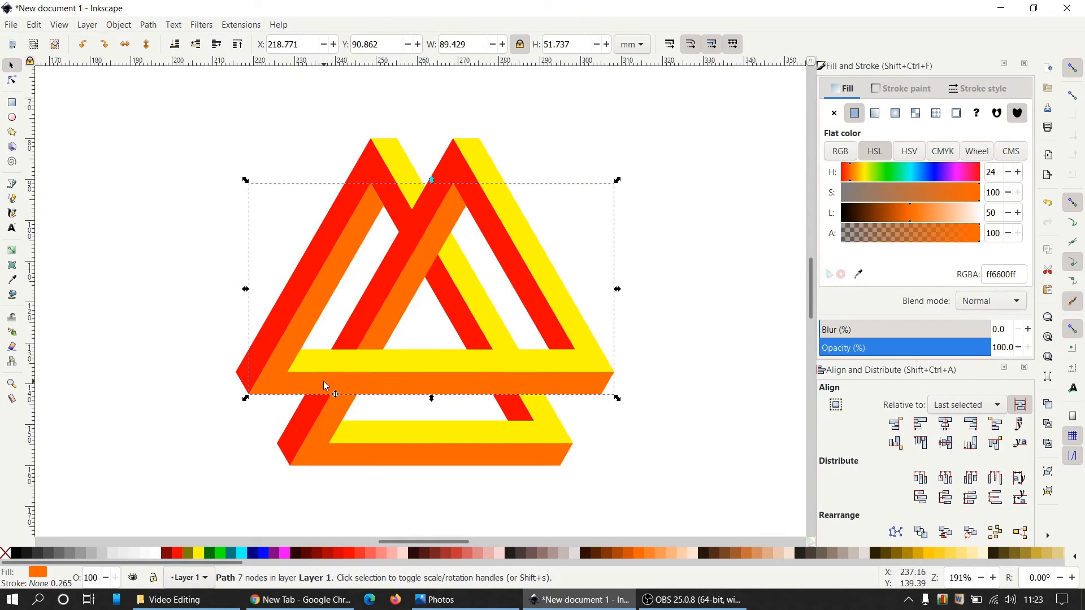
Recheck the reference image in Photos and try to raise the left triangle's red band in the stacking order
left_click(497, 605)
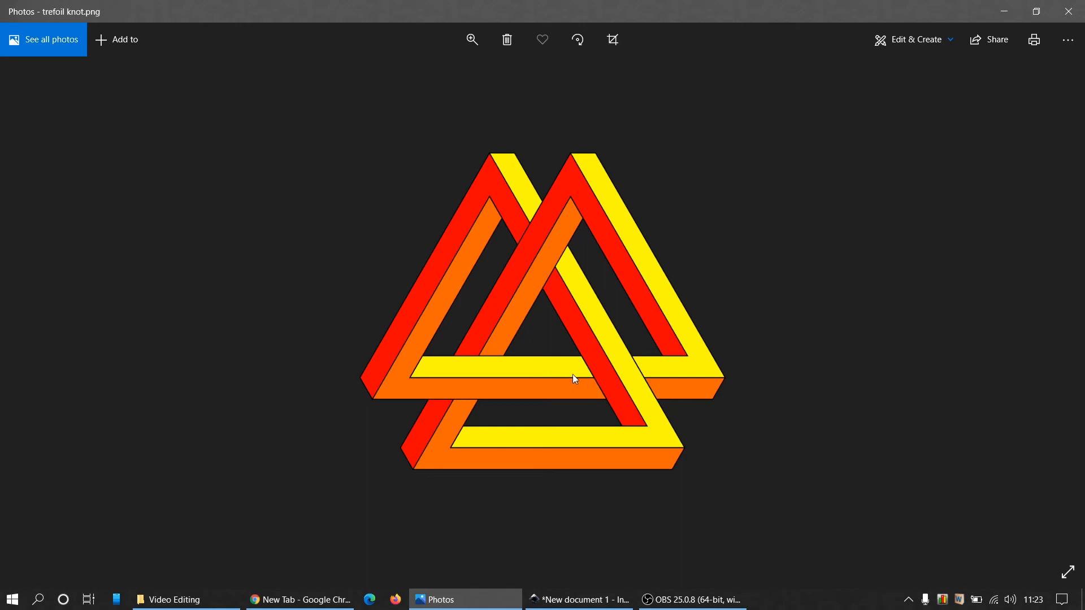
left_click(562, 601)
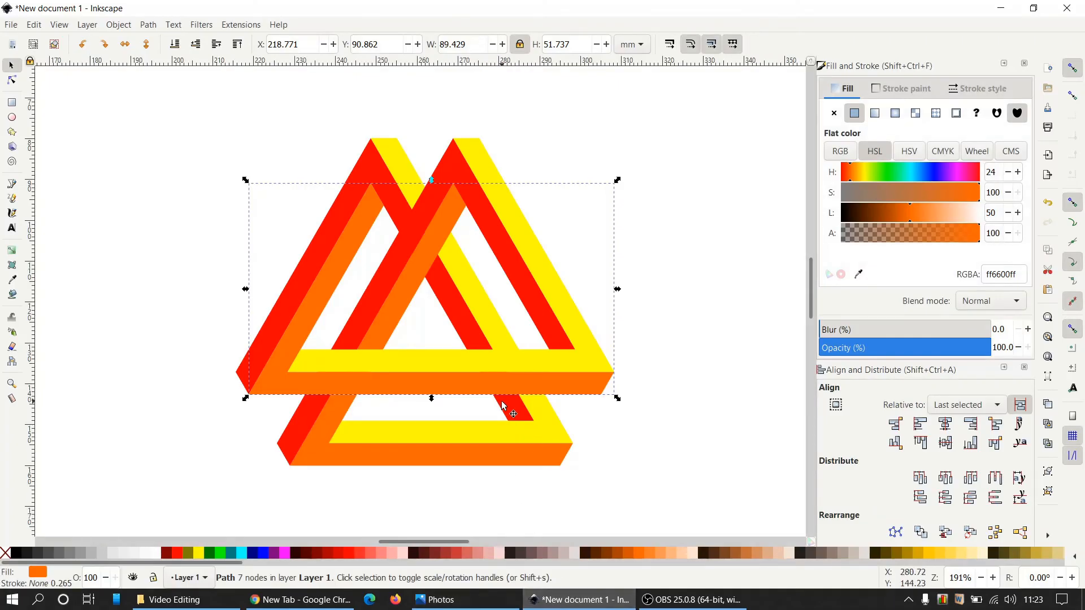
left_click(473, 341)
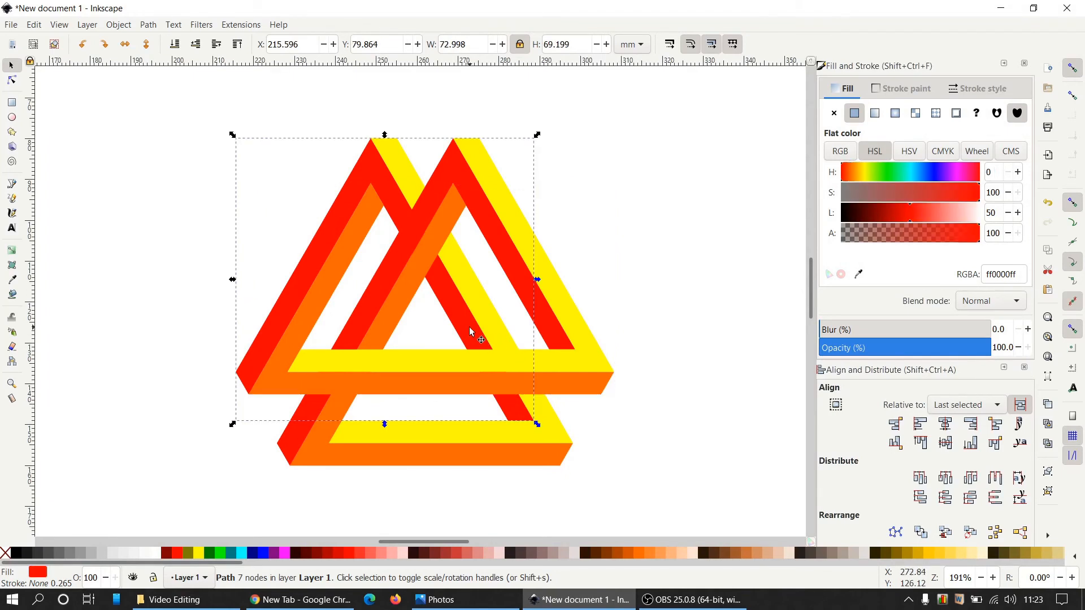
left_click(220, 52)
left_click(219, 52)
left_click(195, 48)
left_click(739, 291)
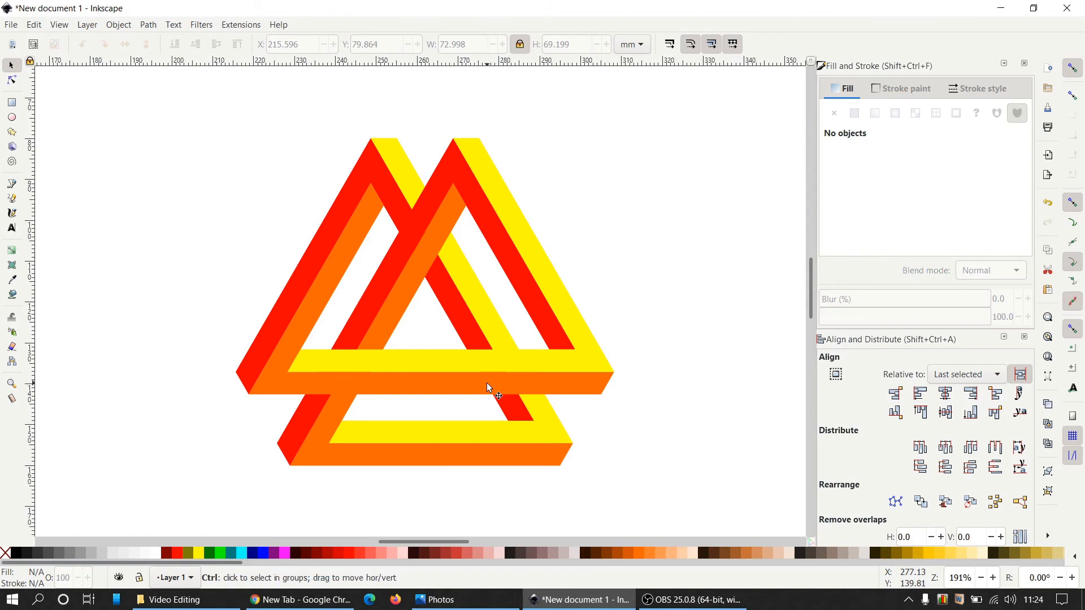
Draw a rectangle about 30 by 18 mm over the crossing of the horizontal bands and the bands descending to the lower right
scroll(488, 383, "up", 2, "ctrl")
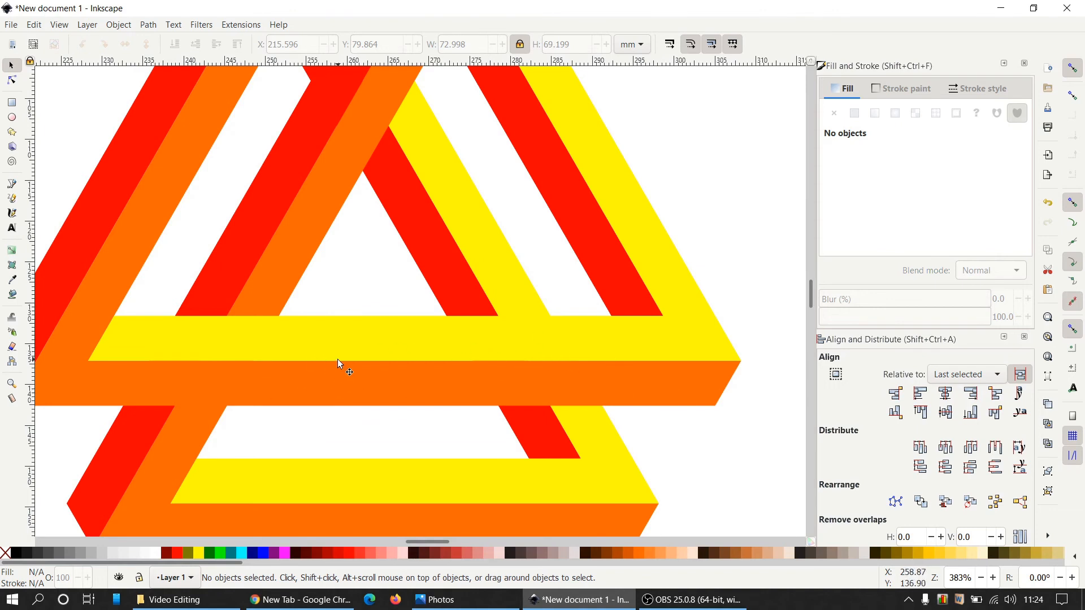
left_click(12, 105)
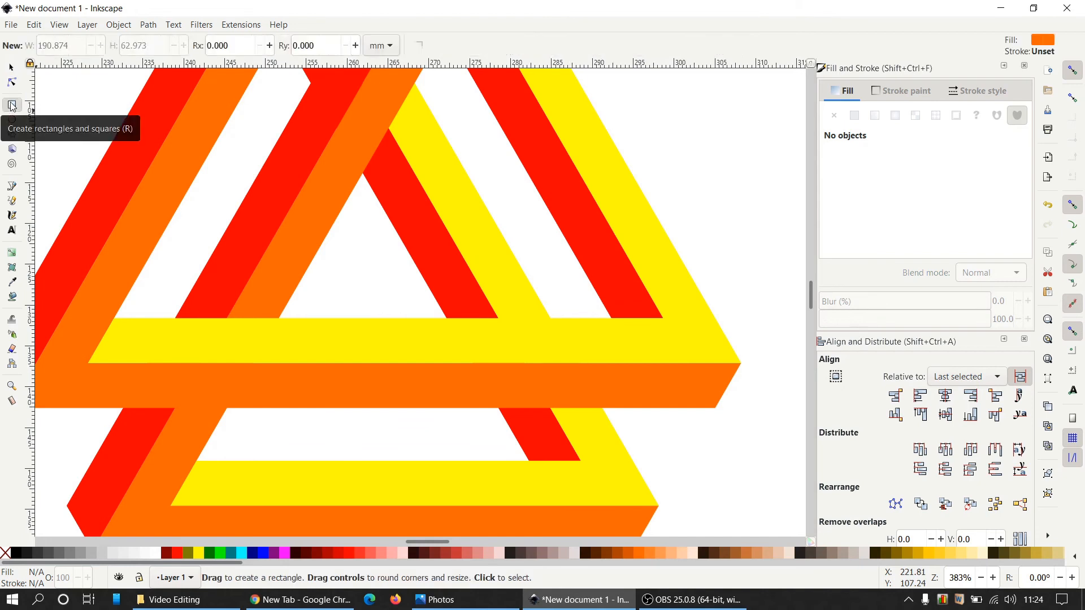
mouse_move(400, 292)
left_mouse_down()
mouse_move(543, 304)
mouse_move(609, 359)
mouse_move(632, 434)
mouse_move(646, 441)
left_mouse_up()
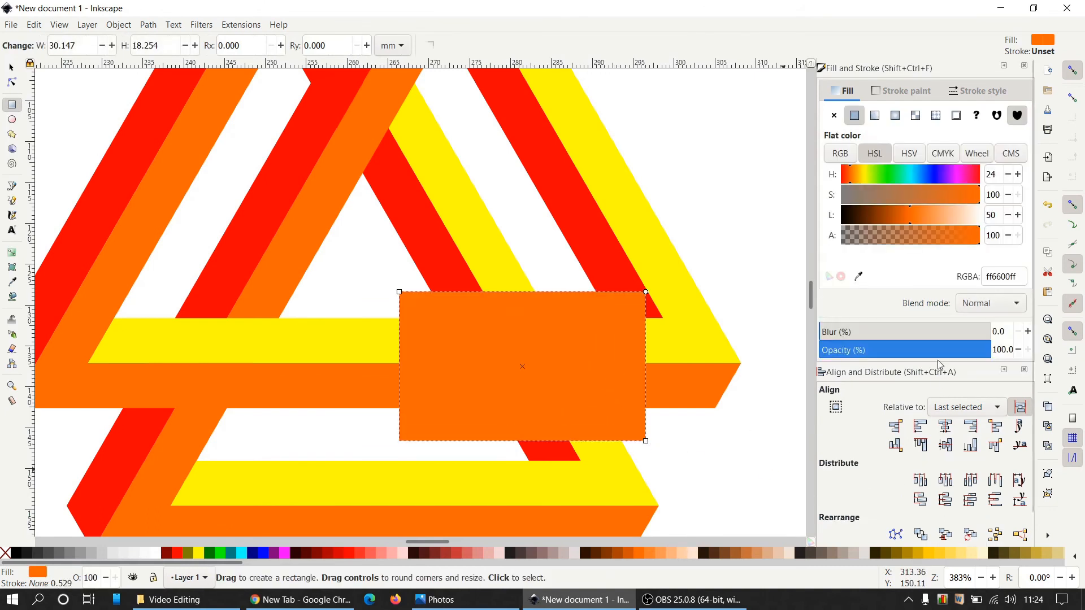
Set the new rectangle's opacity to 52.8% and fill it pale yellow (#FFEEAA)
left_click(909, 350)
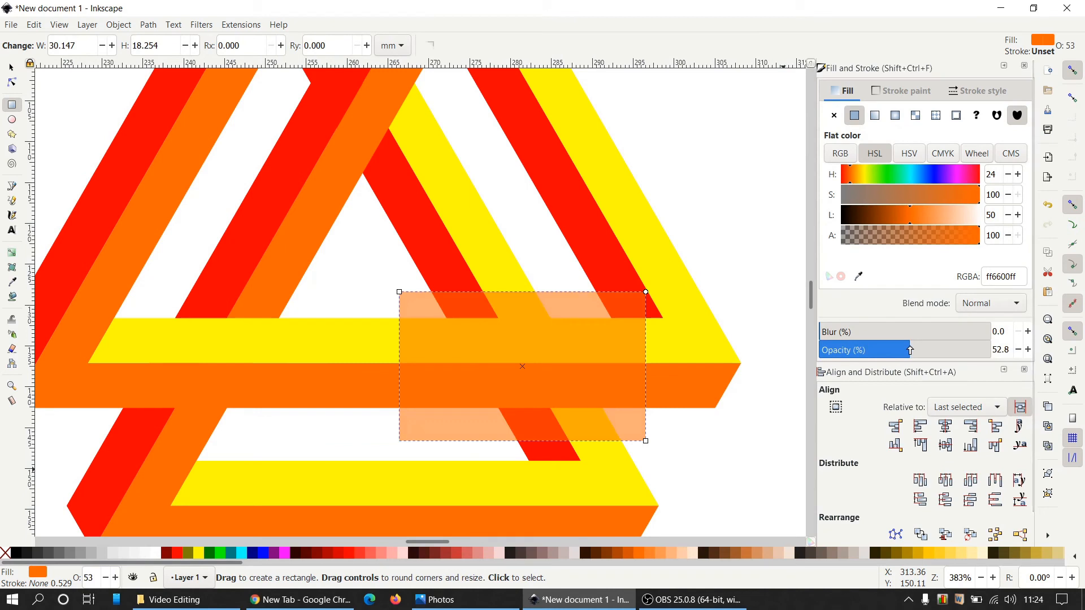
left_click(975, 560)
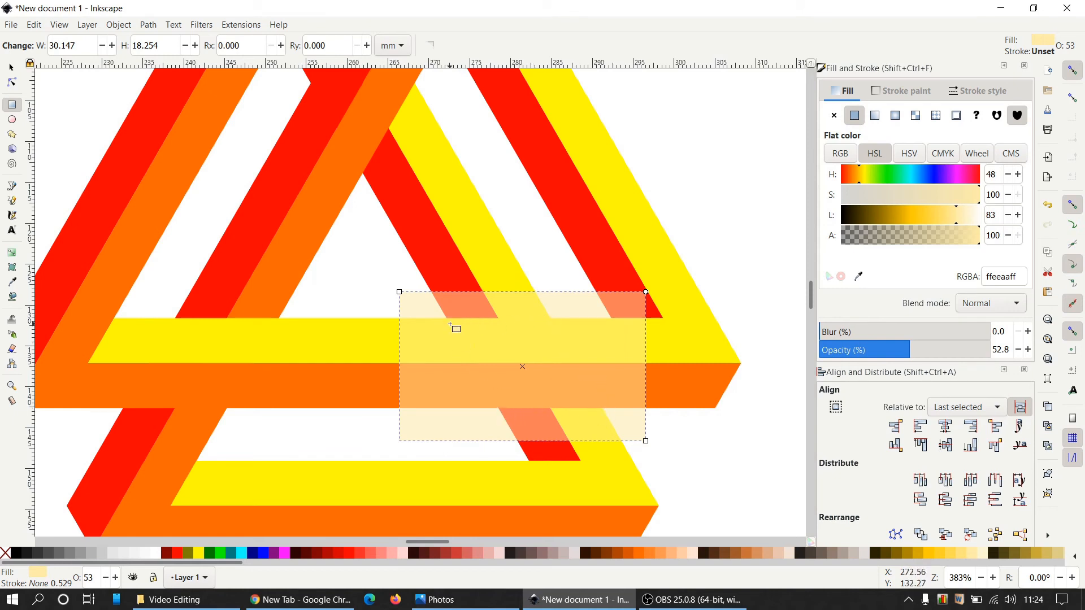
left_click(18, 71)
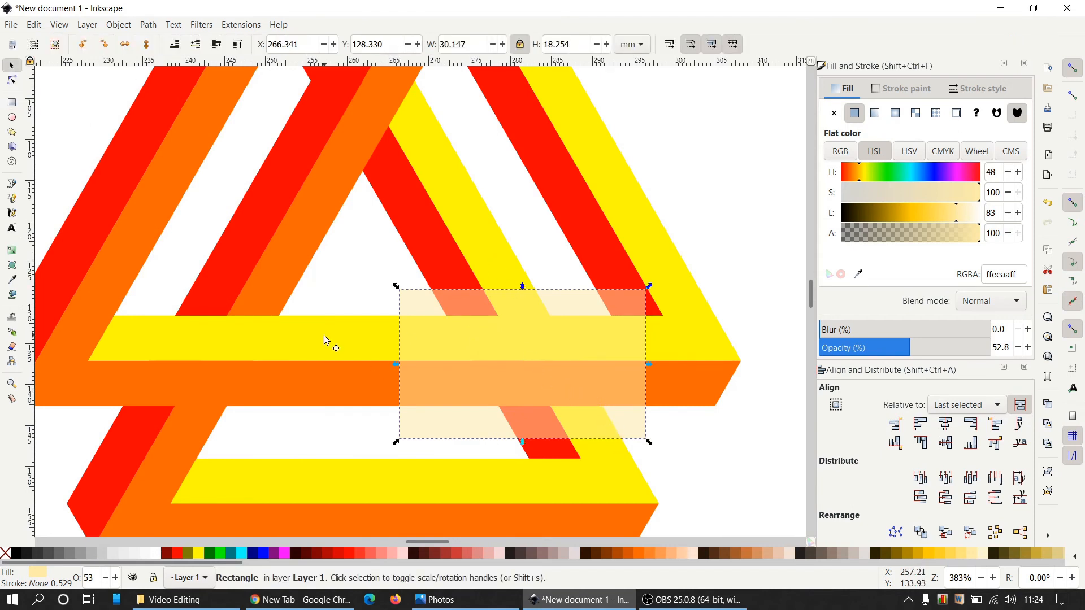
Duplicate the yellow band with the upper horizontal arm and the orange band directly beneath it
left_click(346, 338)
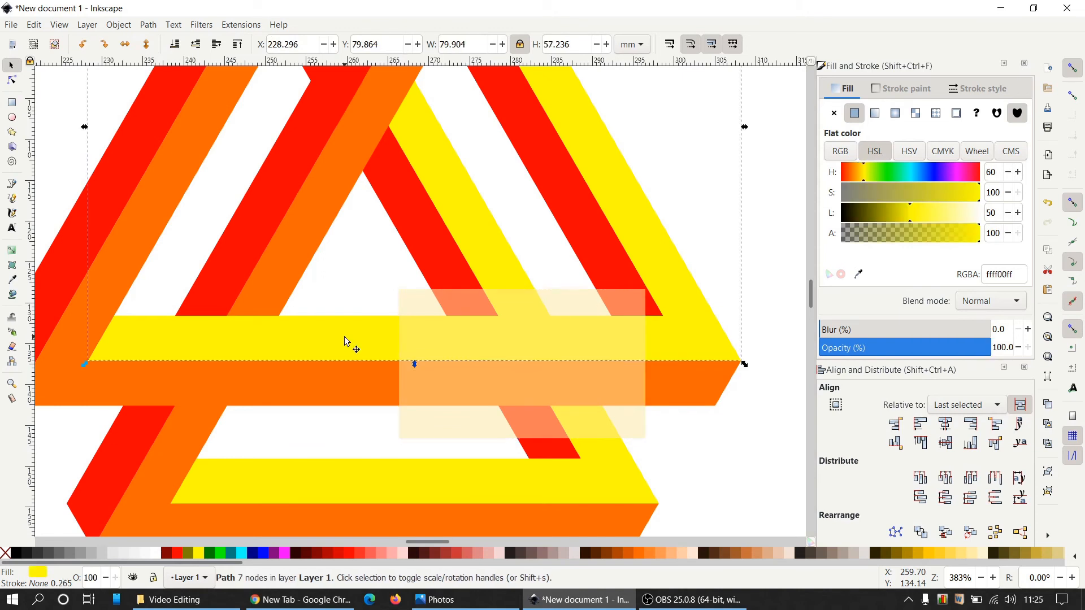
right_click(363, 345)
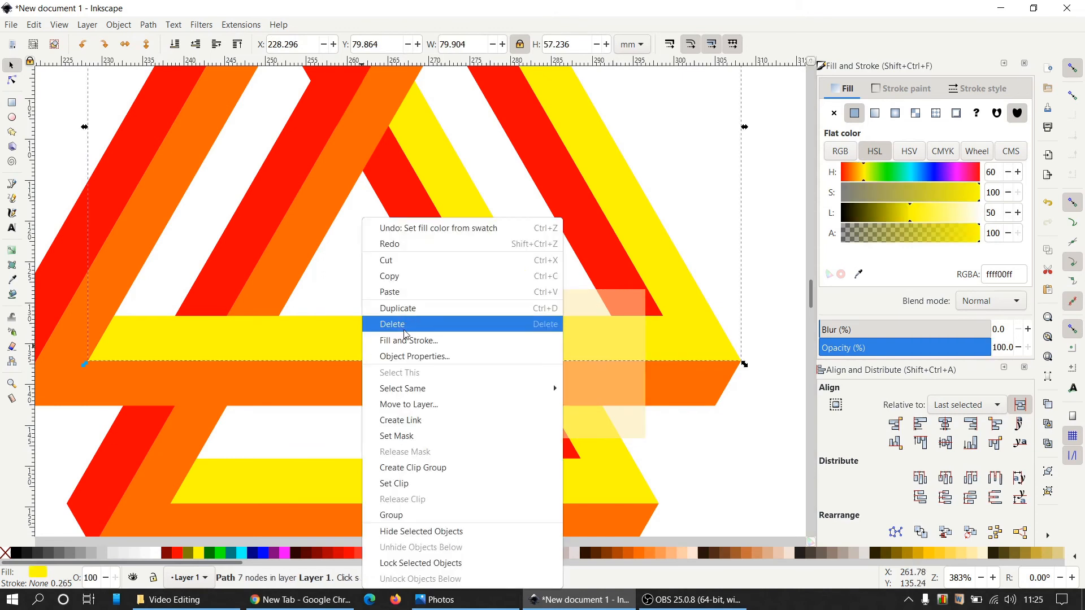
left_click(412, 308)
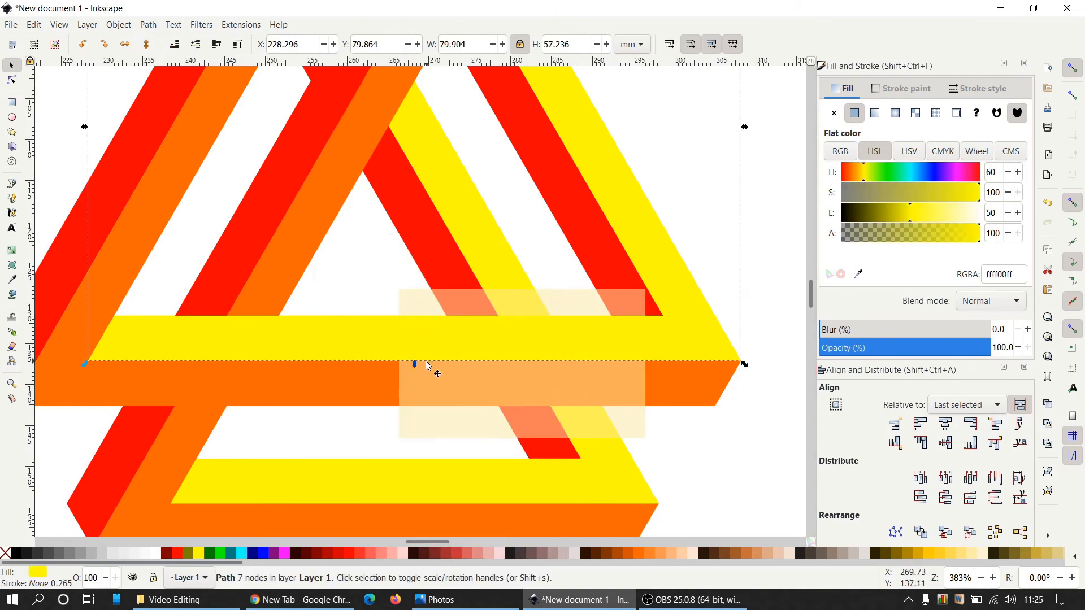
left_click(349, 385)
right_click(349, 386)
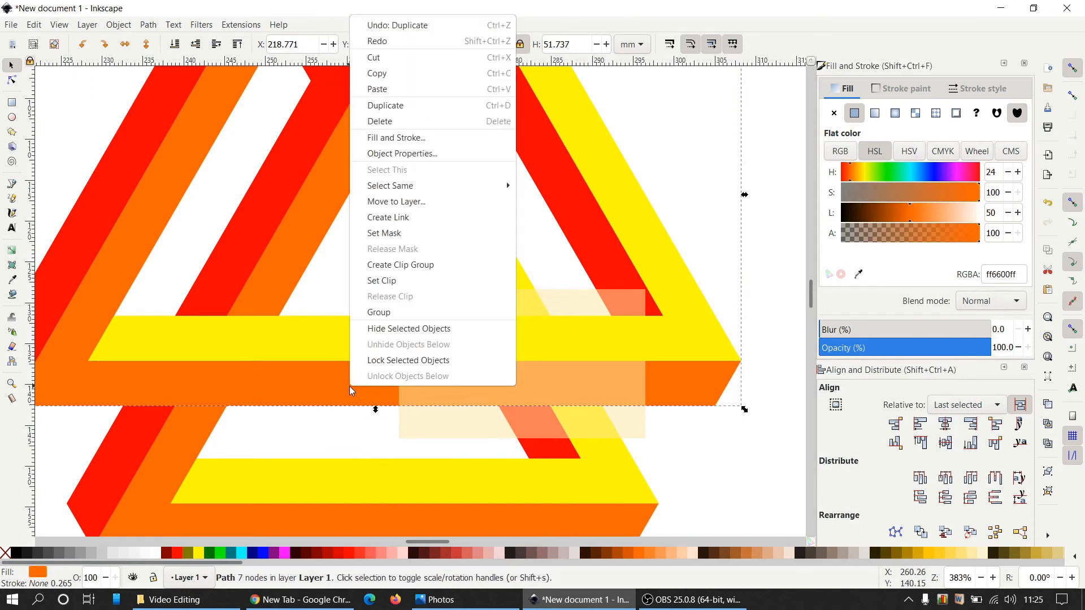
left_click(403, 106)
Combine the duplicated yellow and orange horizontal bands into a single path
left_click(516, 344)
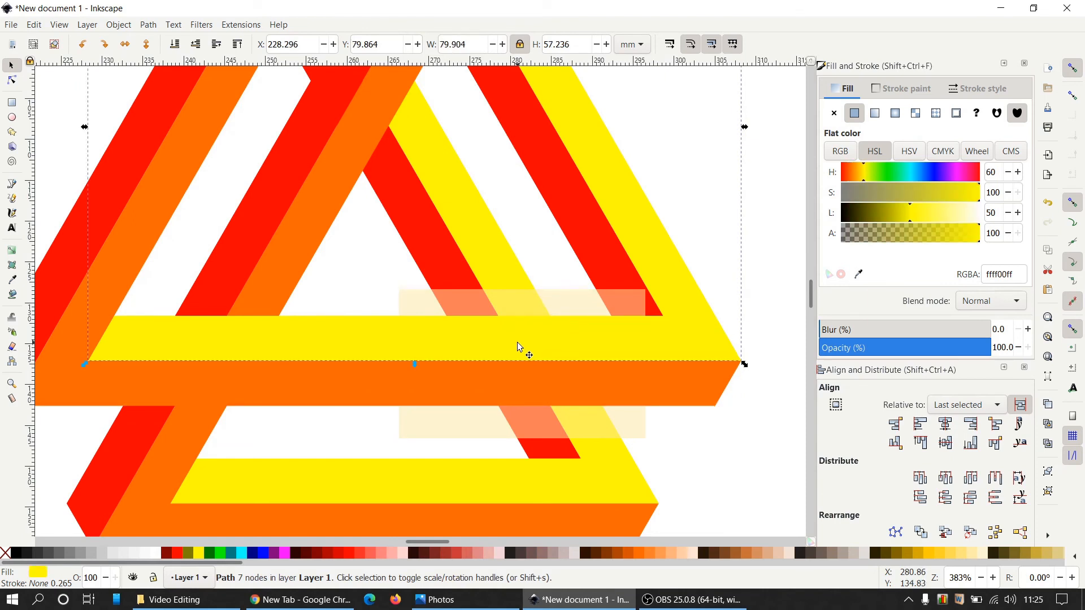
left_click(526, 384, "shift")
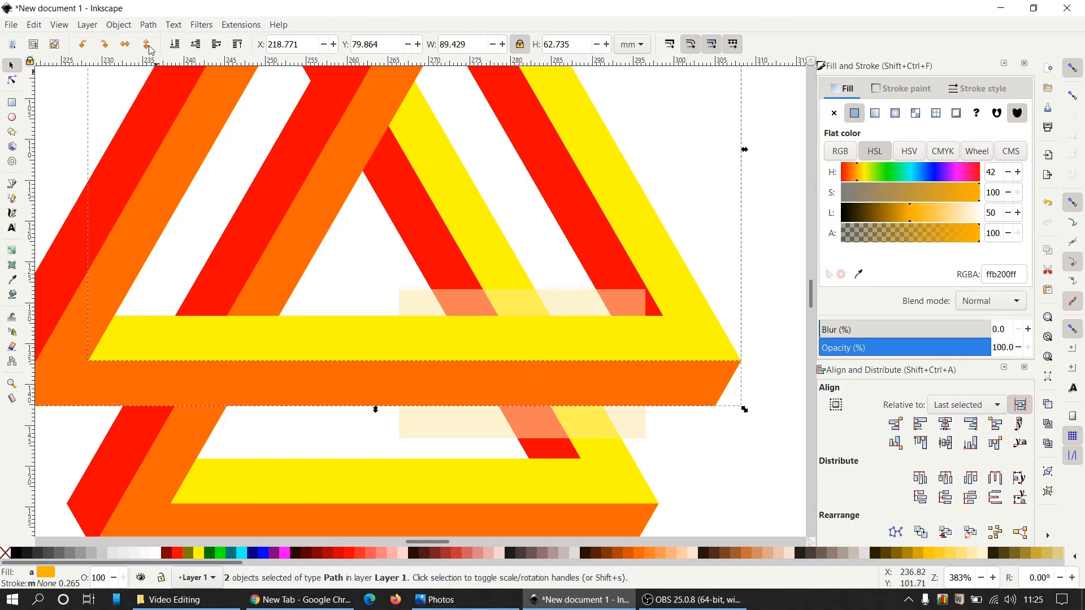
left_click(149, 25)
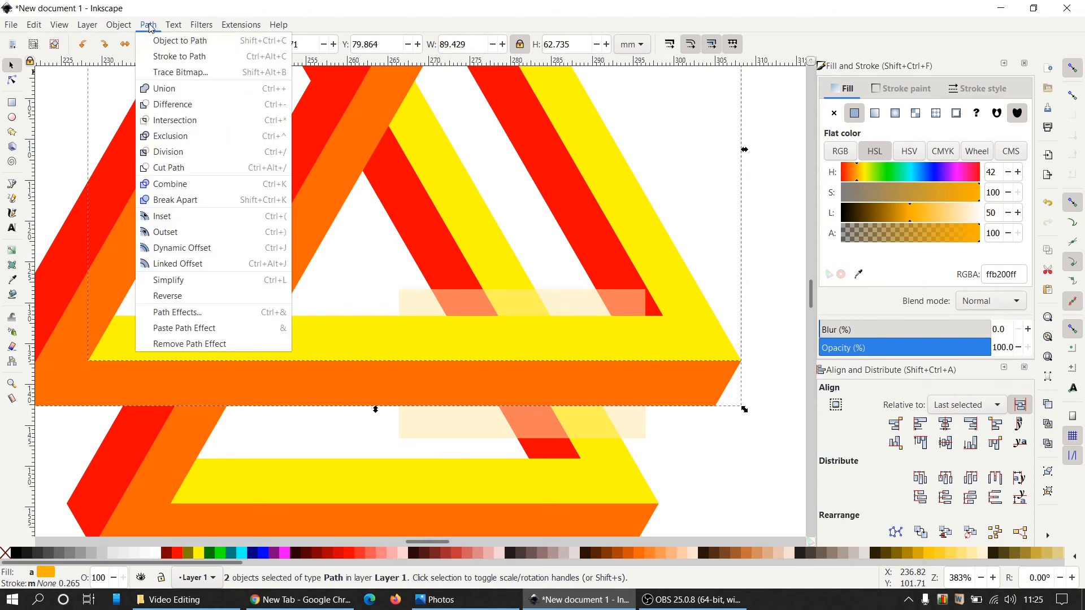
left_click(173, 184)
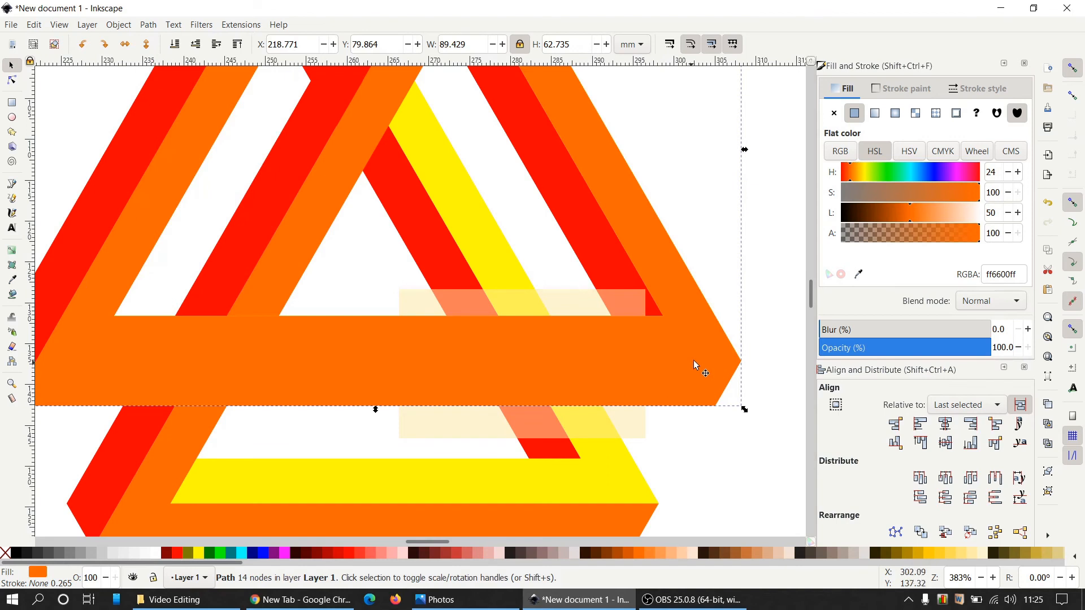
Intersect the combined orange path with the pale yellow rectangle, leaving a patch across both horizontal bands
scroll(683, 304, "down", 1)
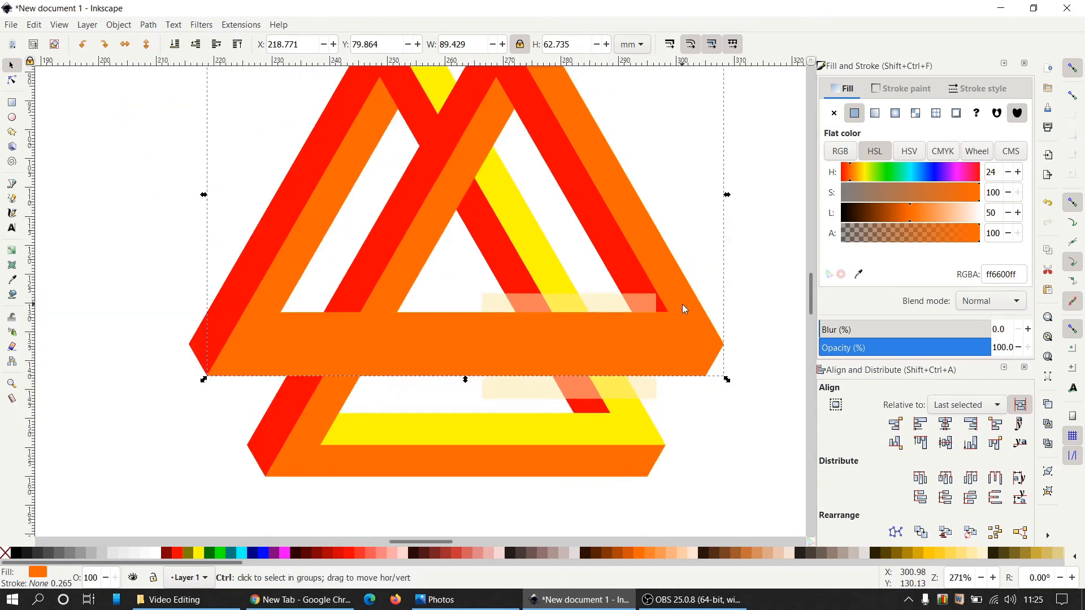
scroll(682, 304, "up", 2)
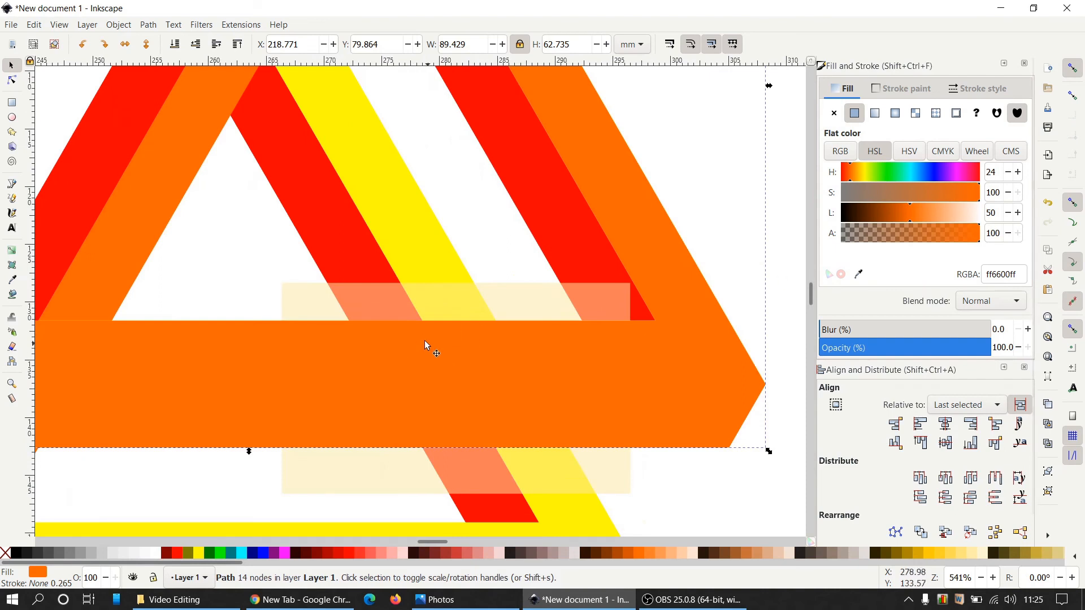
left_click(388, 304, "shift")
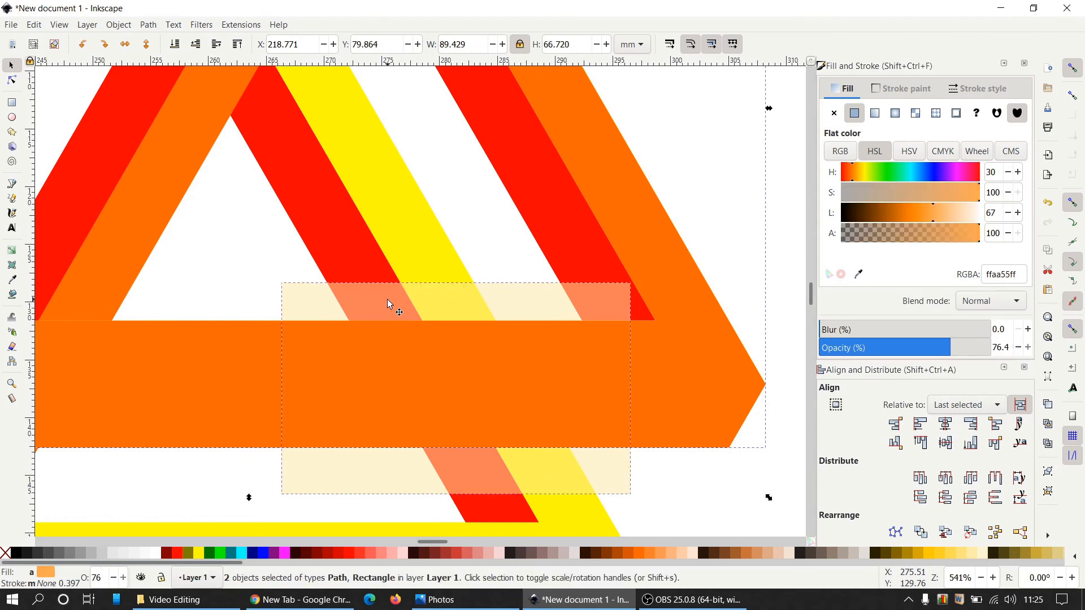
left_click(147, 25)
left_click(190, 121)
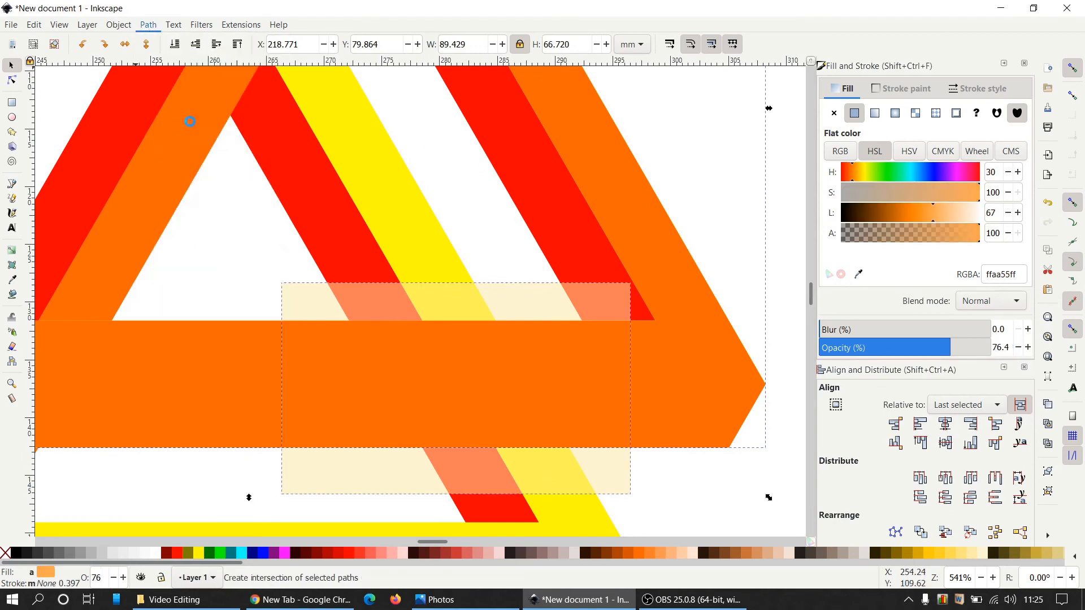
scroll(443, 463, "down", 1)
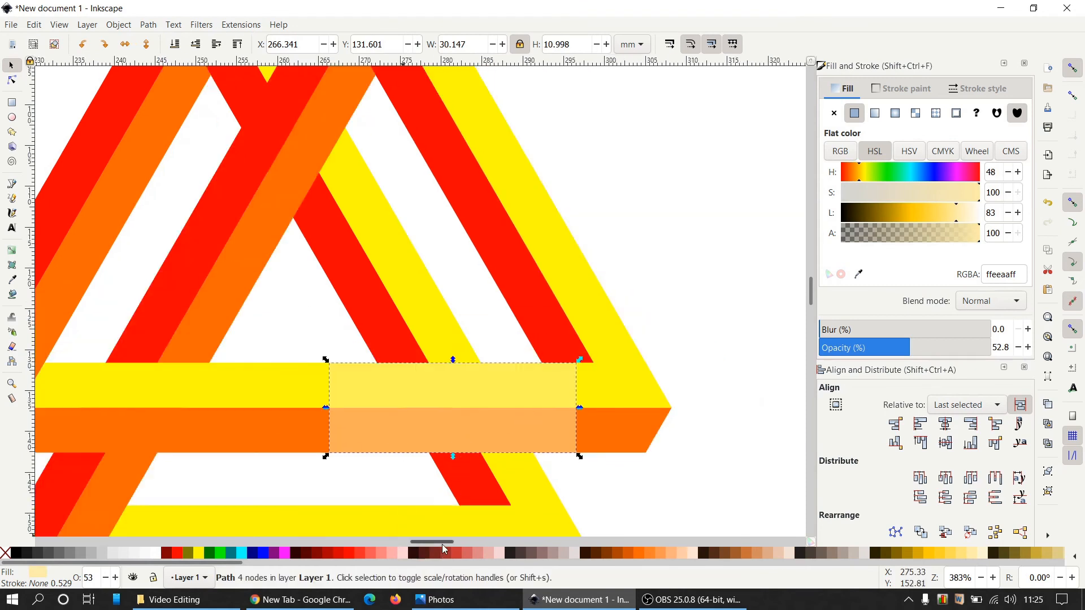
left_click_drag(444, 543, 436, 543)
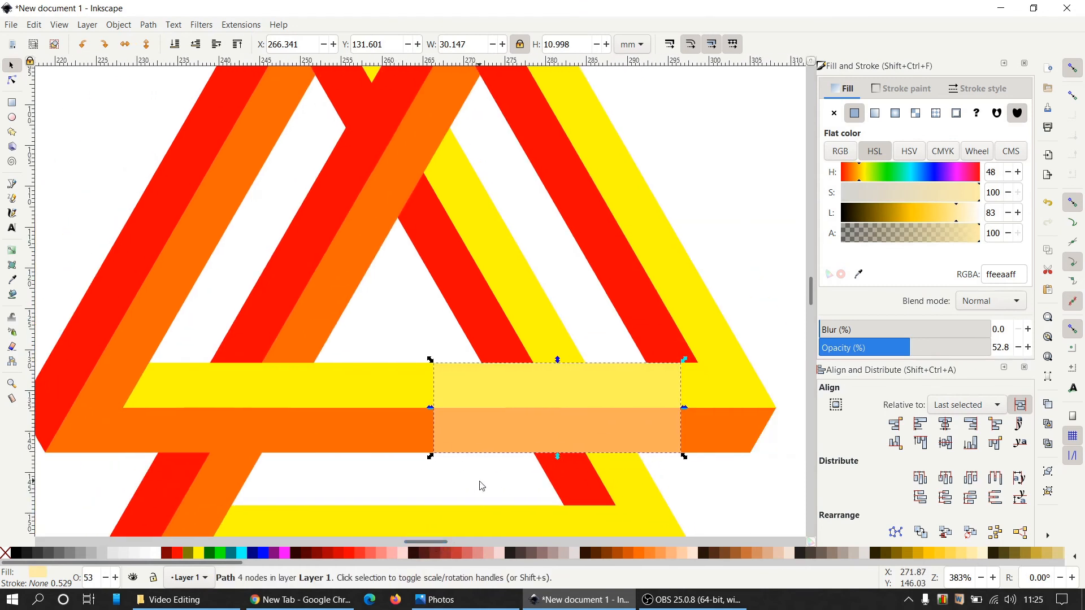
Duplicate the yellow band and the adjoining red band that descend to the lower right through the pale patch
left_click(534, 316)
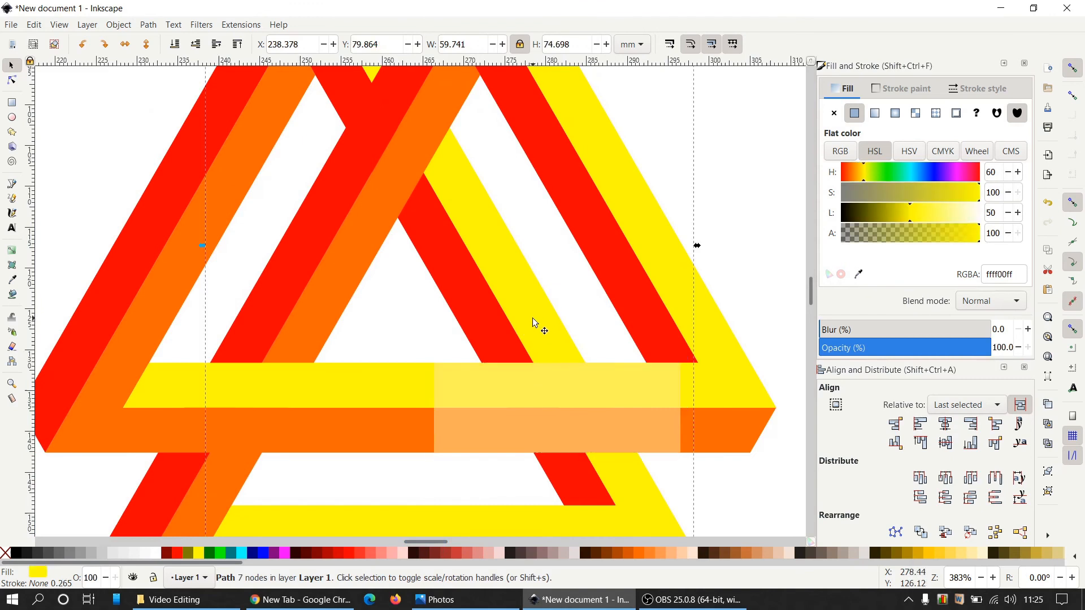
right_click(533, 317)
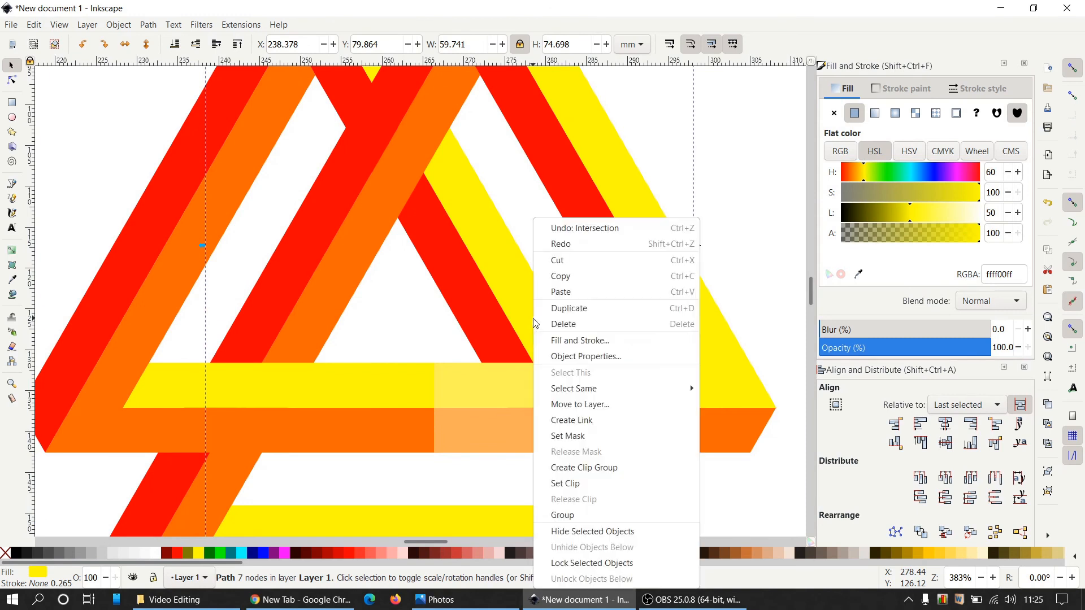
left_click(565, 308)
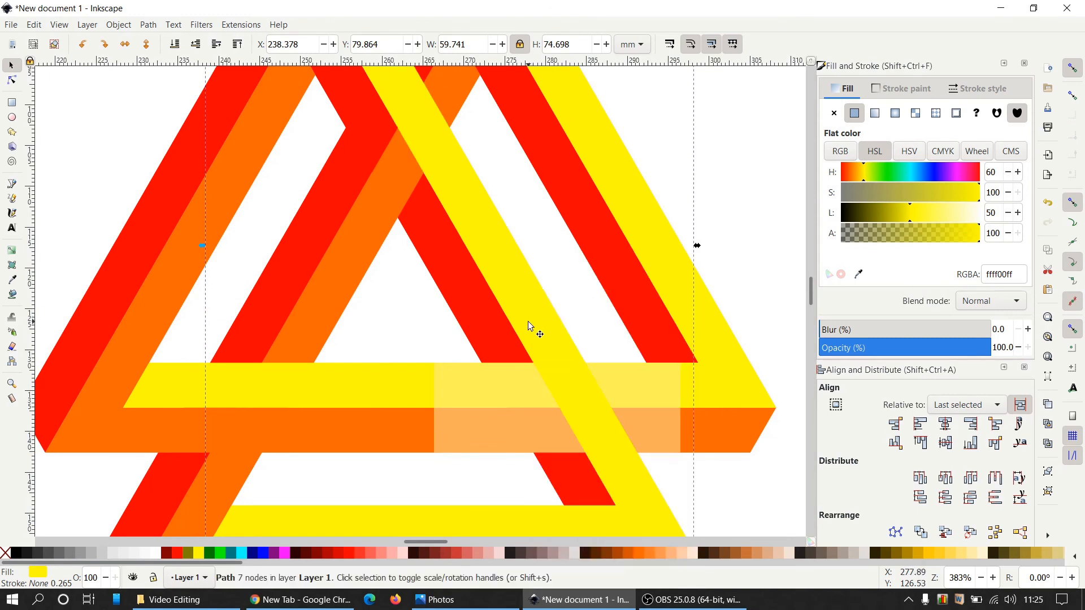
left_click(495, 335)
right_click(493, 334)
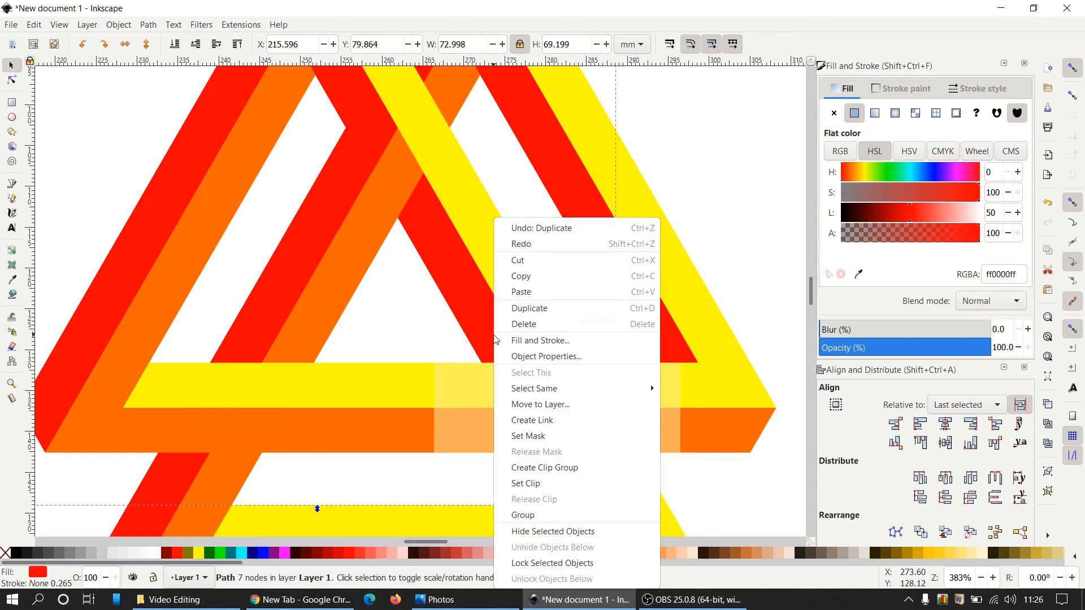
left_click(530, 310)
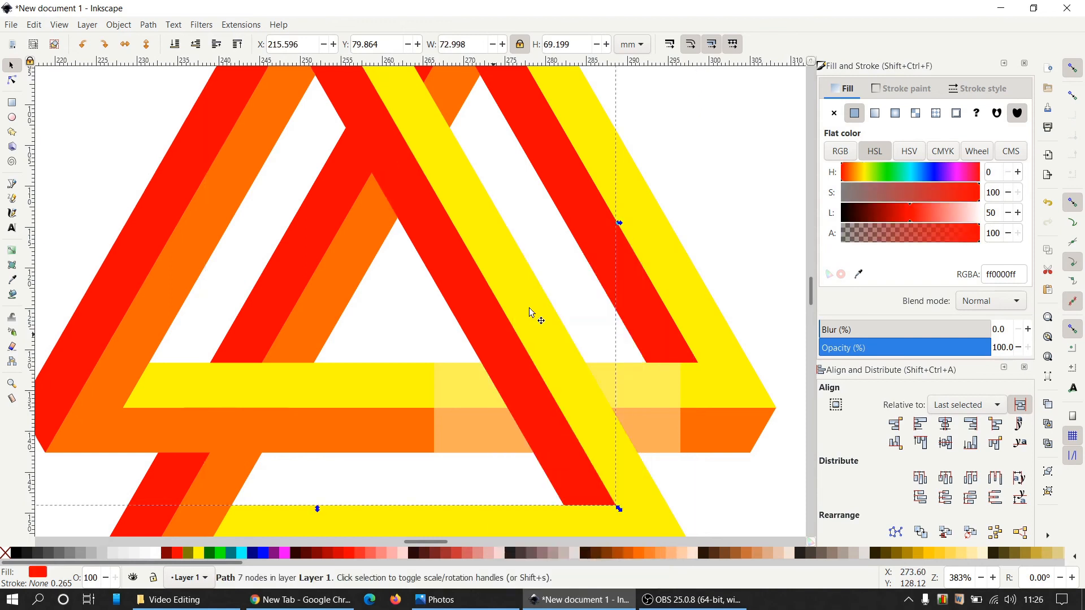
Combine the duplicated descending yellow and red bands into a single path
left_click(555, 361)
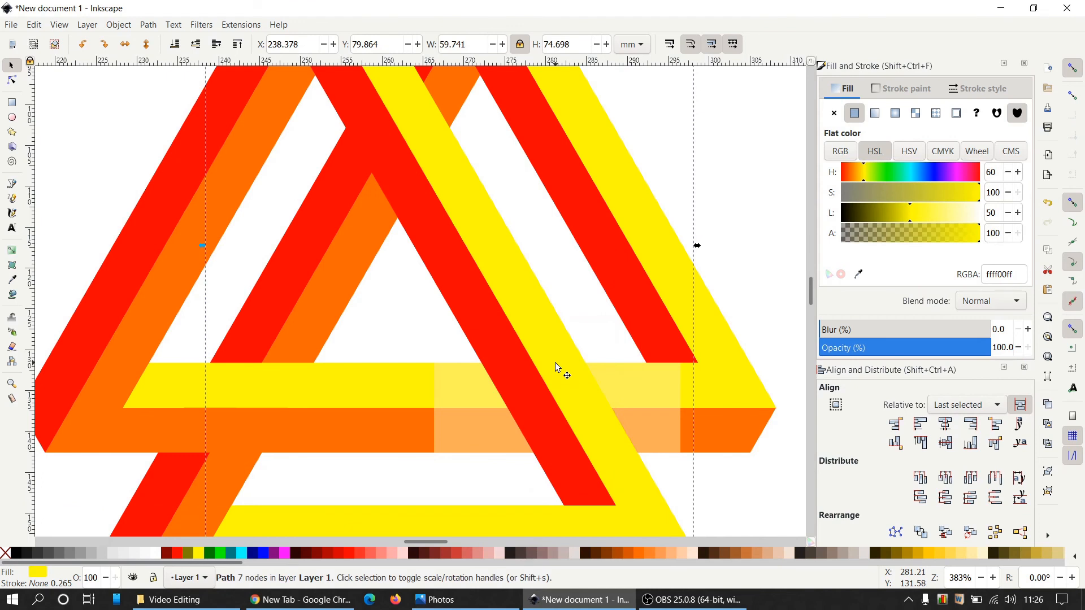
left_click(532, 391, "shift")
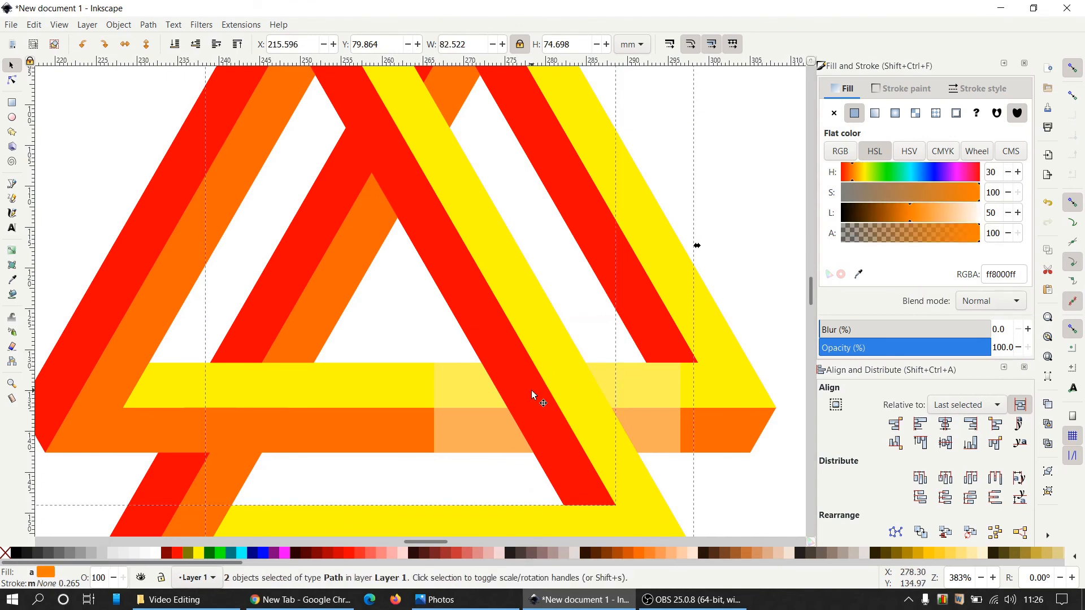
left_click(149, 25)
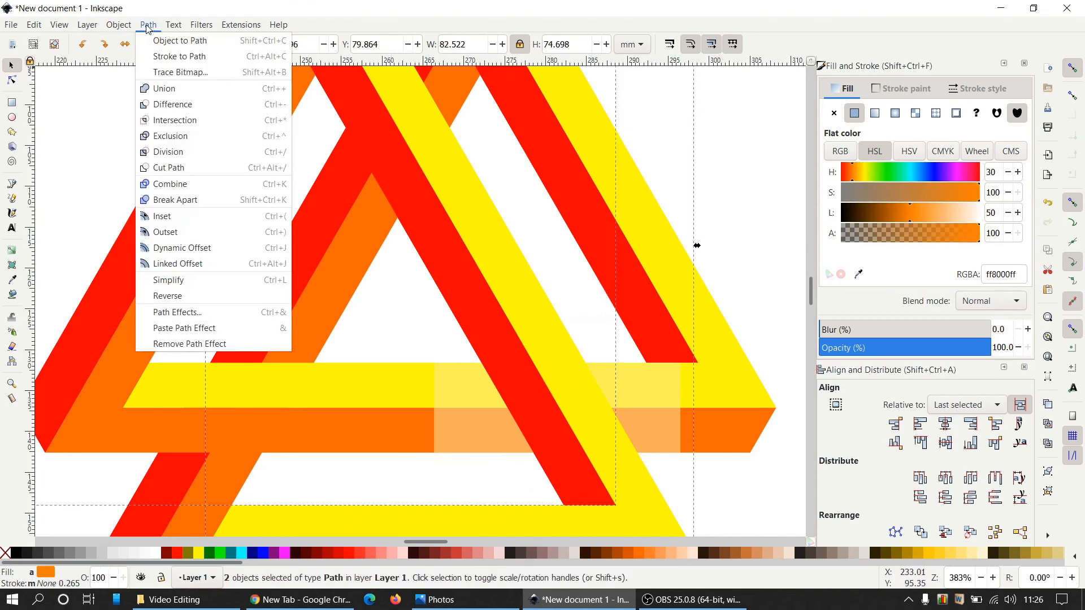
left_click(187, 184)
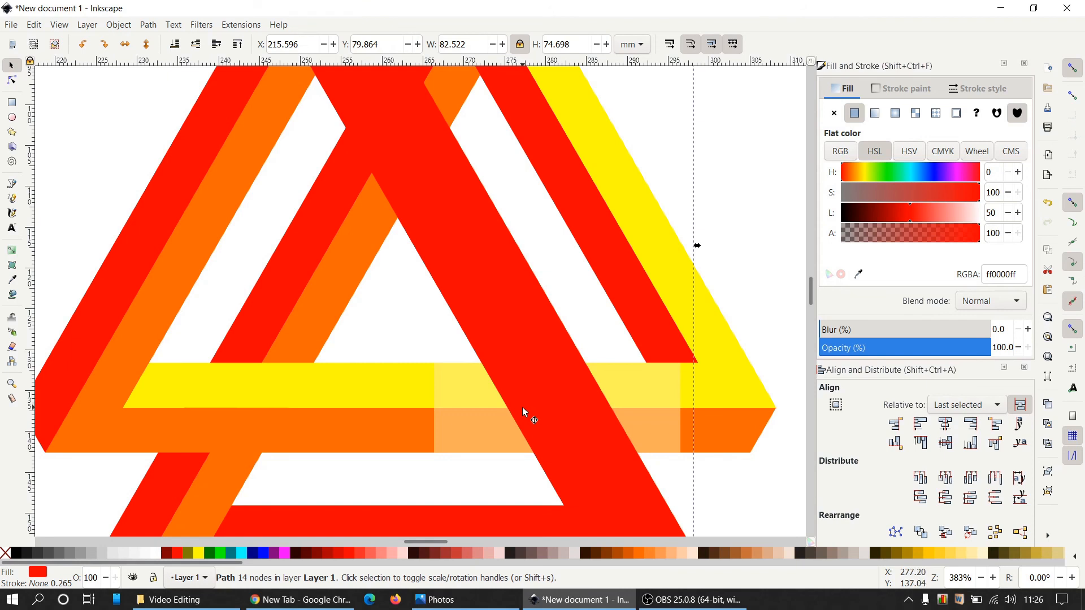
Intersect the combined red path with the pale patch to trim it to the crossing area
left_click(477, 404, "shift")
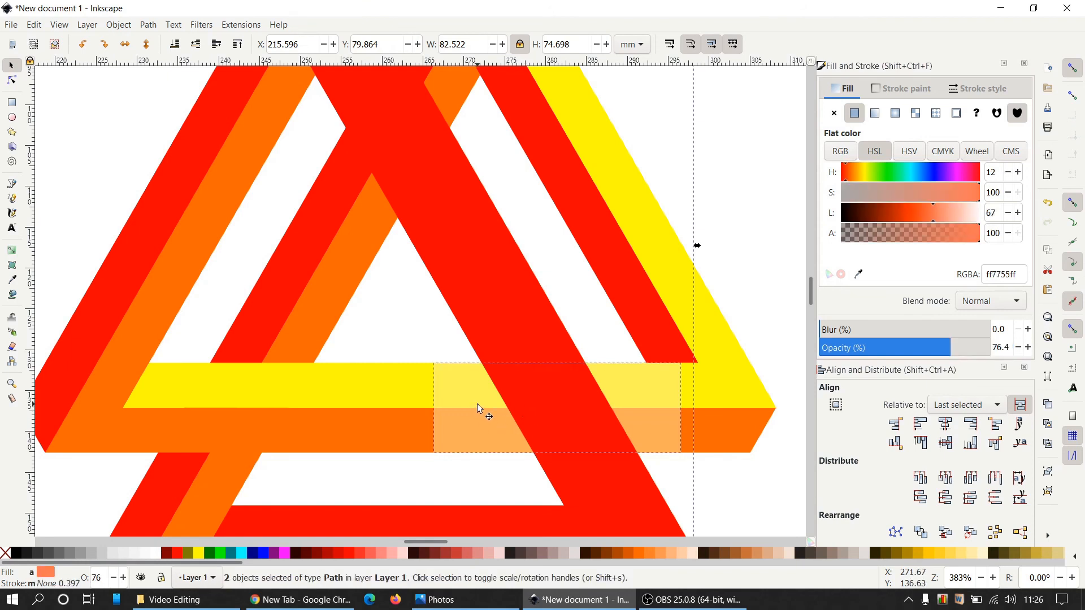
left_click(149, 25)
left_click(196, 118)
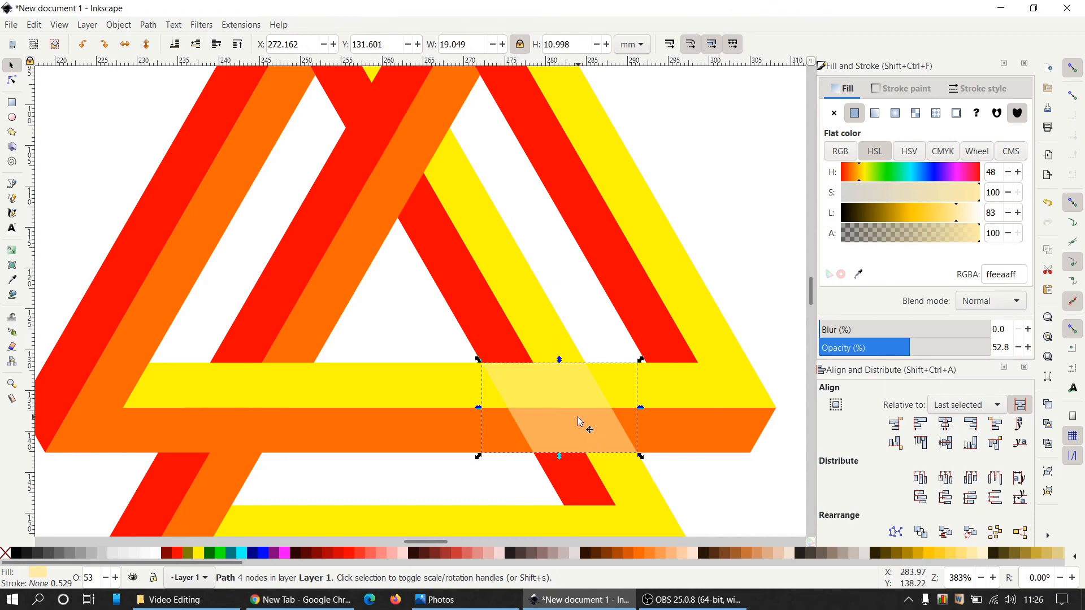
Duplicate the pale crossing patch and subtract one copy from the upper horizontal yellow band using Difference
key("ctrl")
key("ctrl+d")
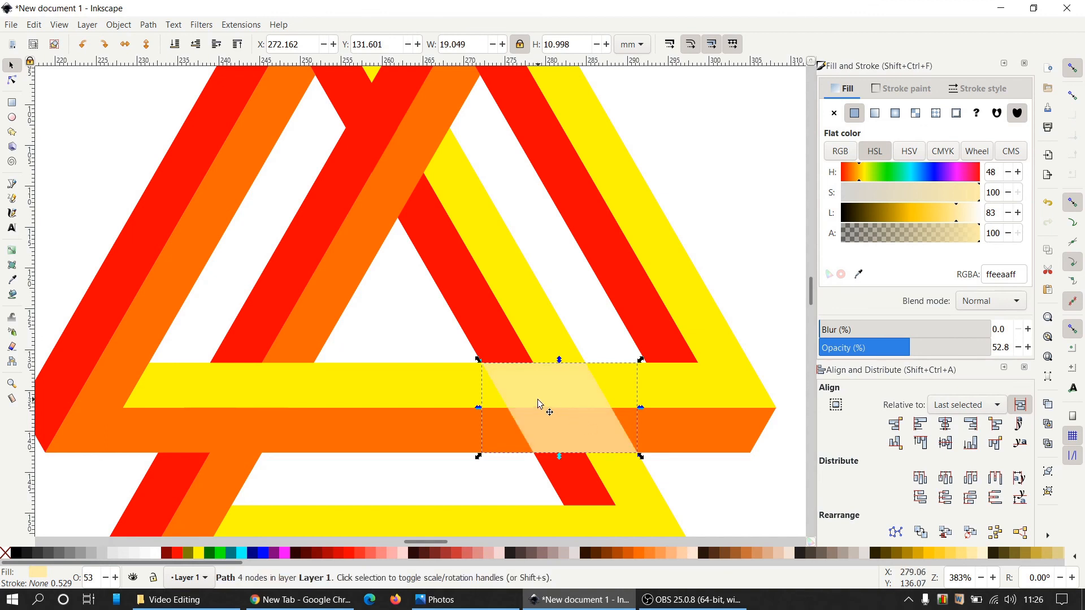
left_click(721, 260)
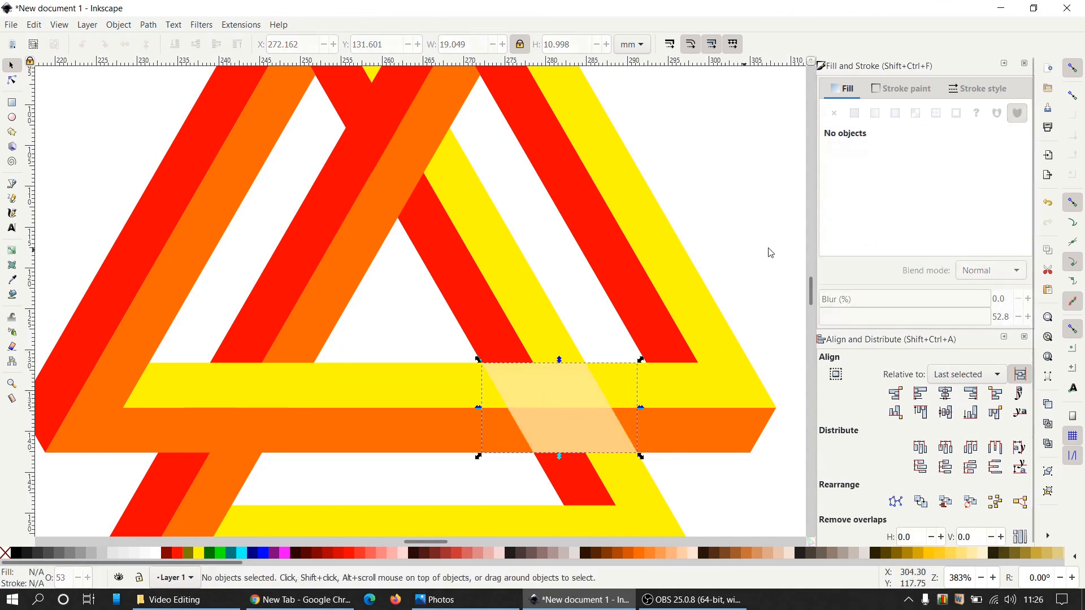
left_click(547, 387)
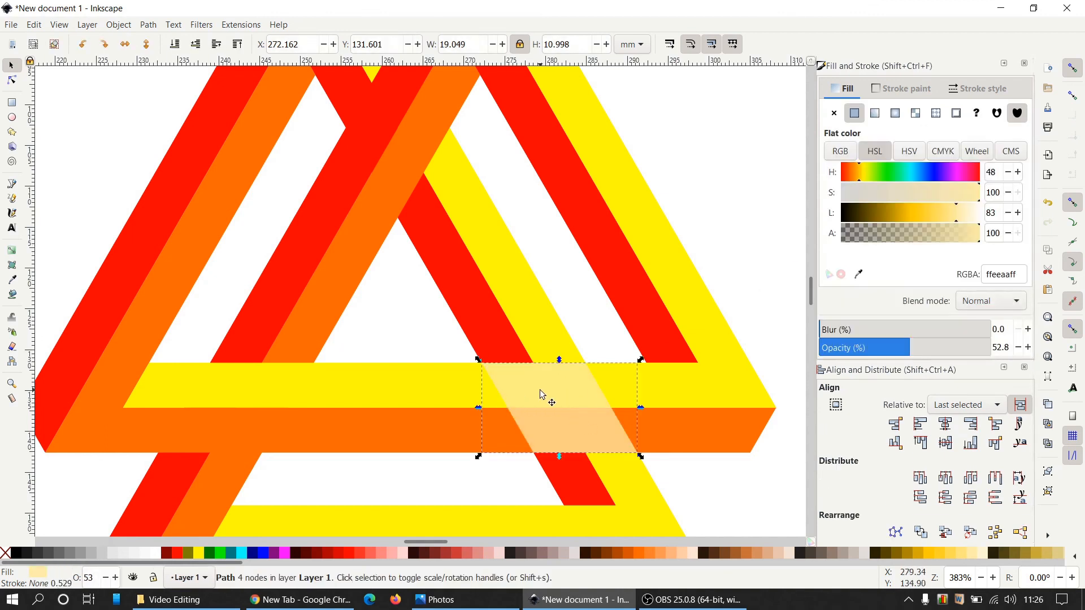
key("shift")
left_click(448, 384, "shift")
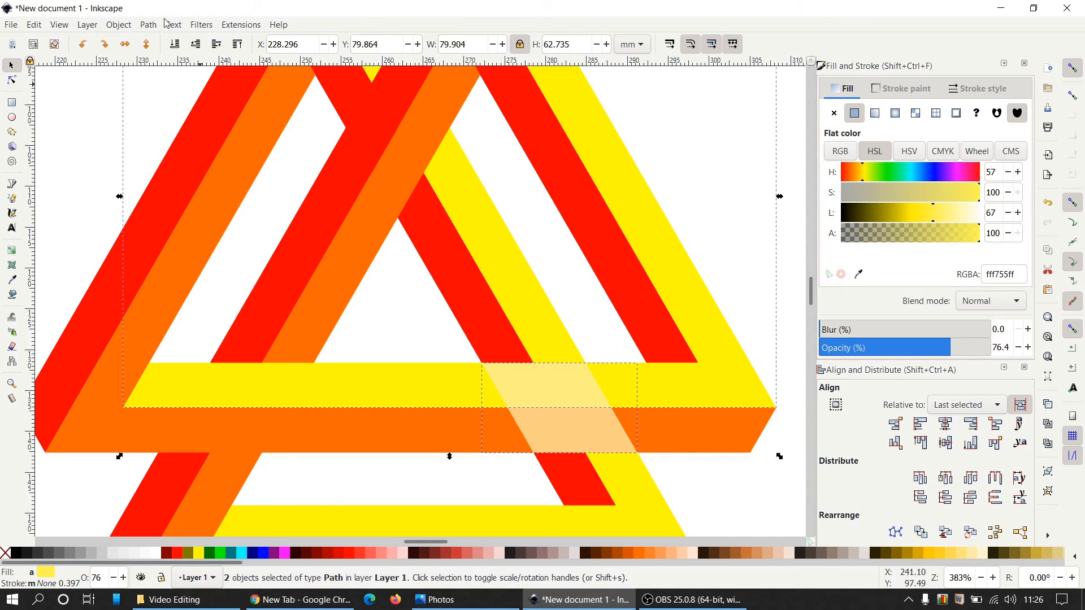
left_click(148, 25)
left_click(180, 104)
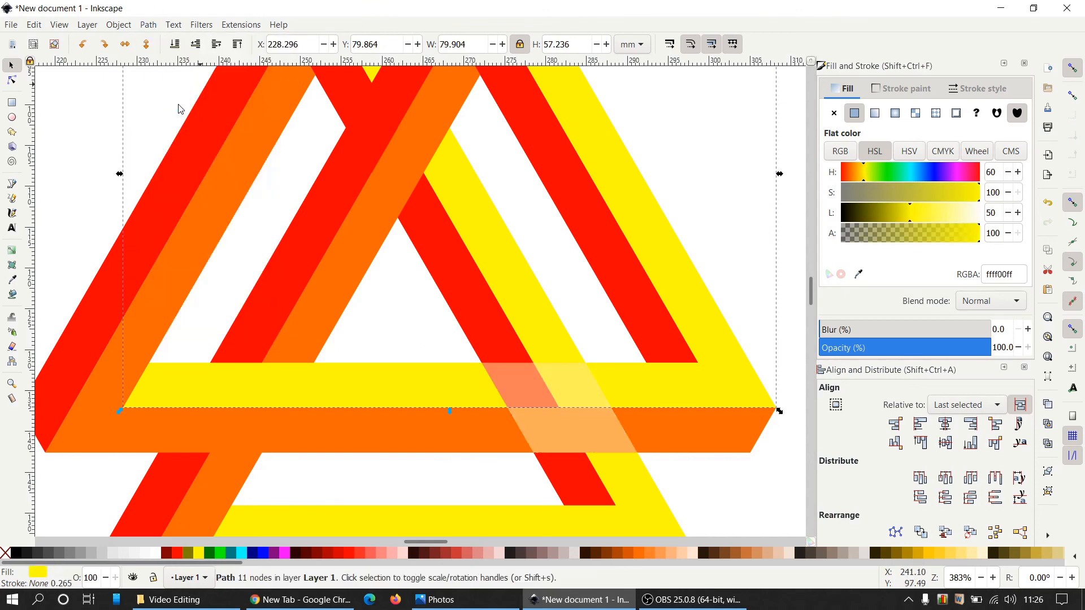
Subtract the remaining pale crossing patch from the upper horizontal orange band using Difference
key("Escape")
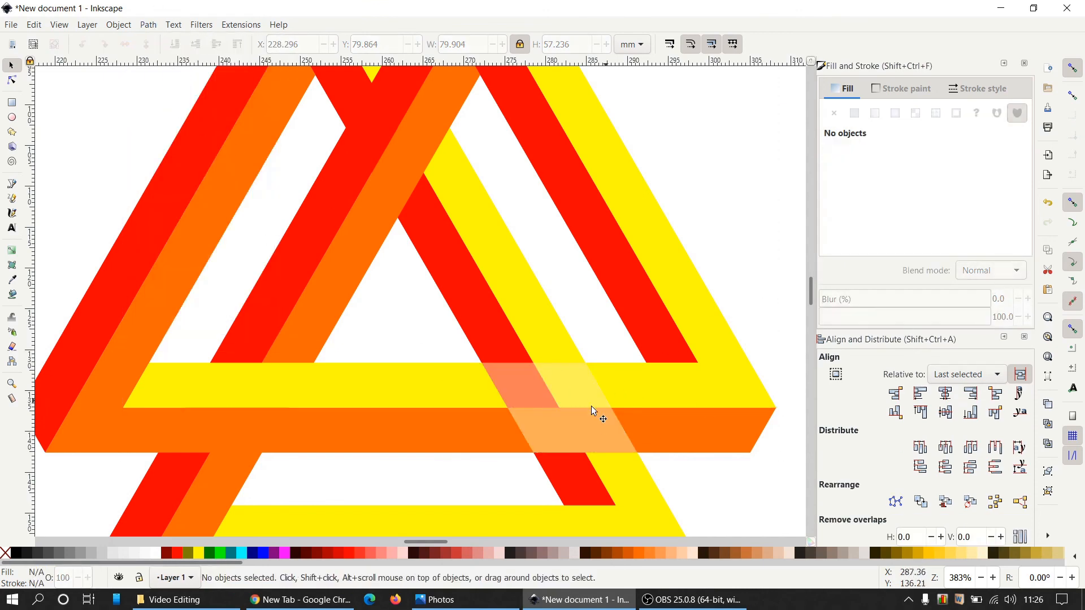
left_click(579, 406)
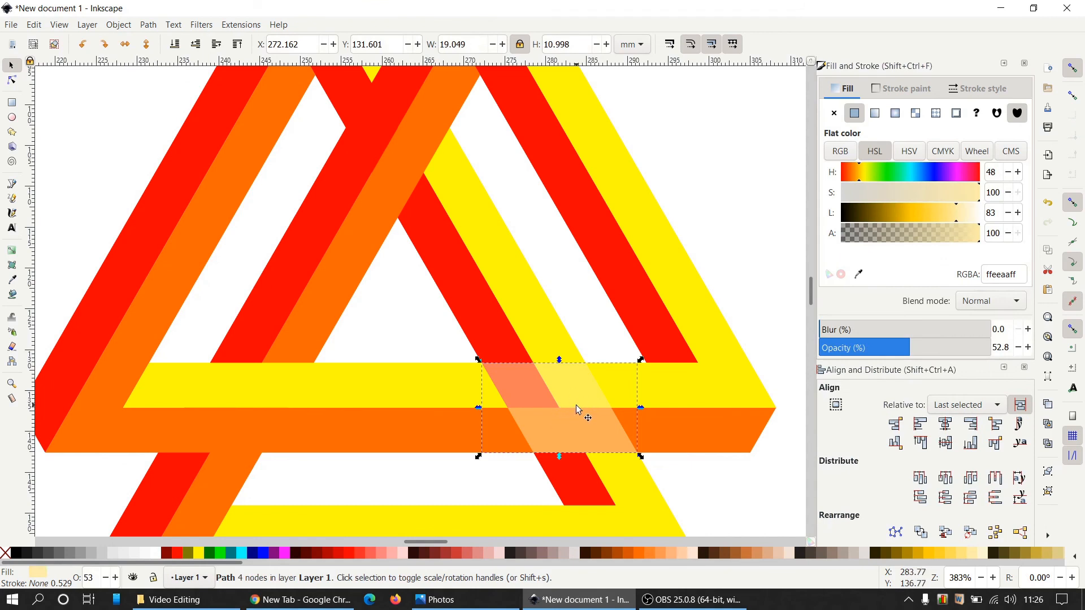
key("shift")
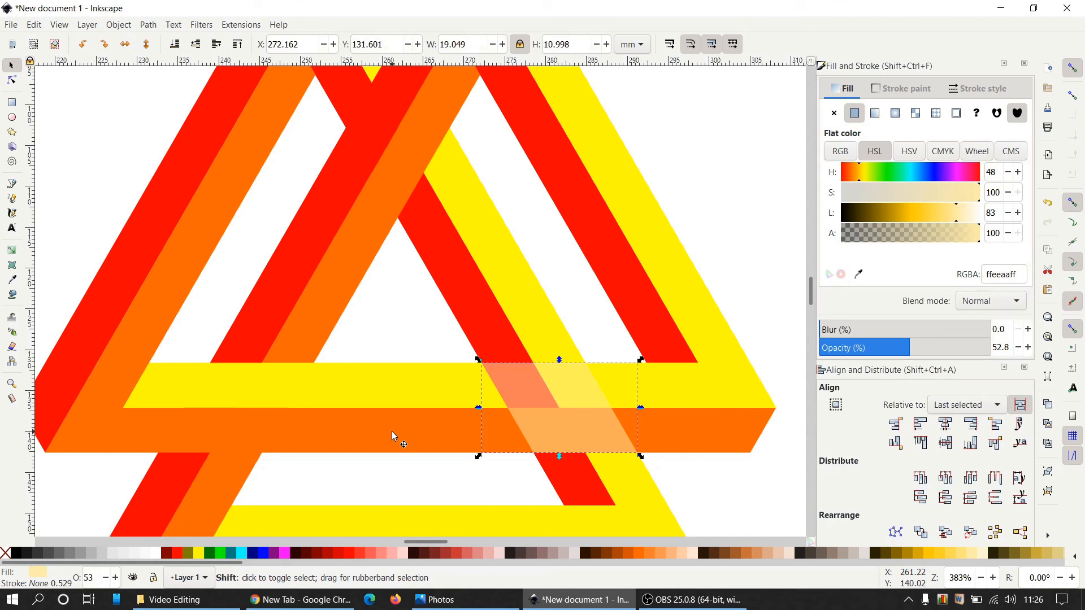
left_click(392, 431, "shift")
left_click(154, 26)
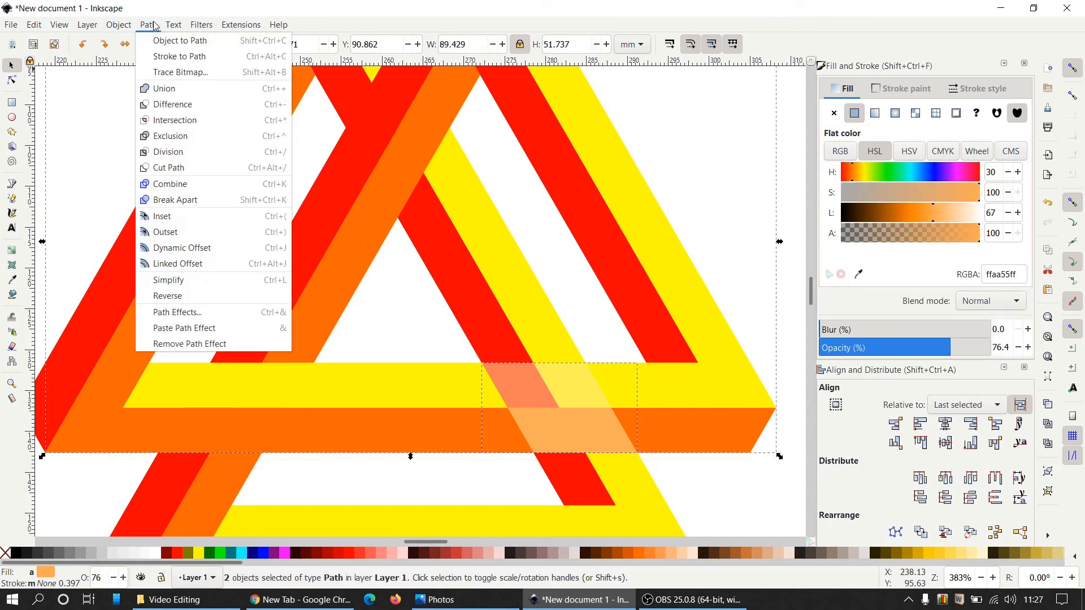
left_click(172, 107)
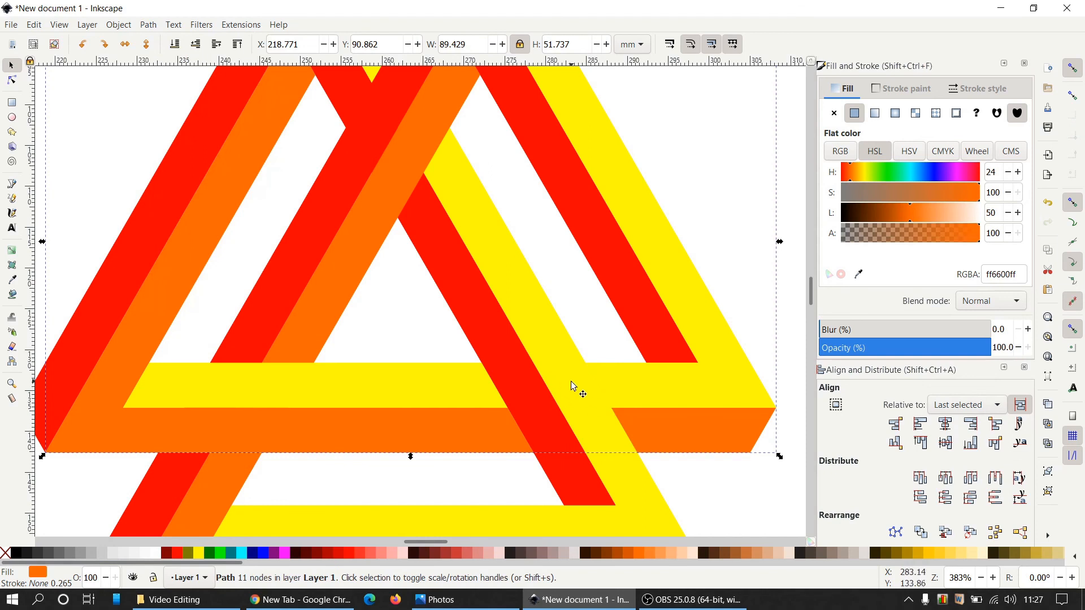
Switch to the trefoil knot reference image in Photos to compare it with the drawn design, and return to Inkscape
scroll(572, 381, "down", 2)
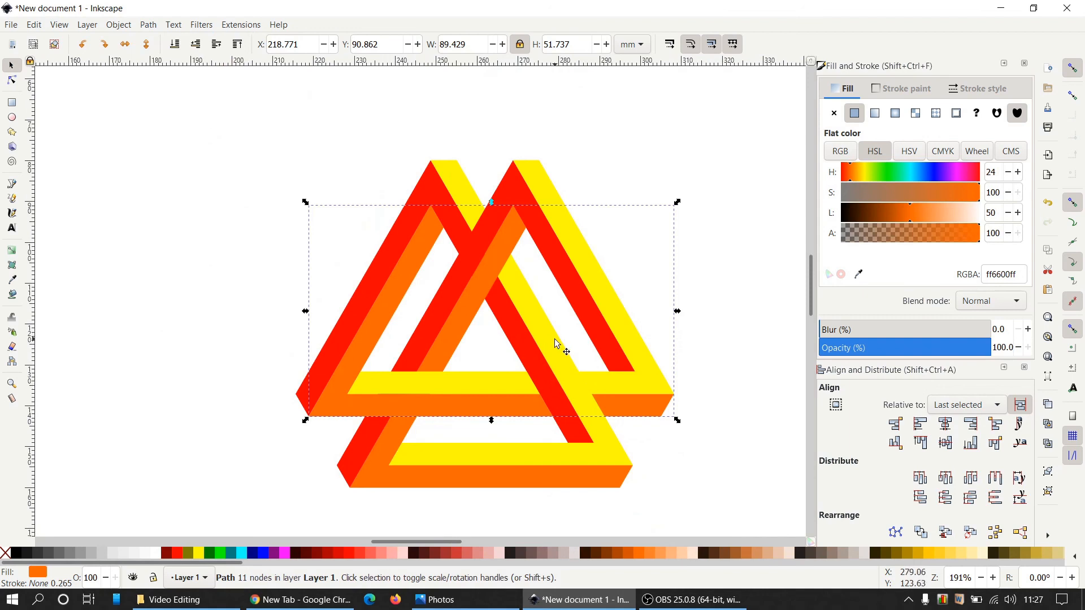
left_click(731, 334)
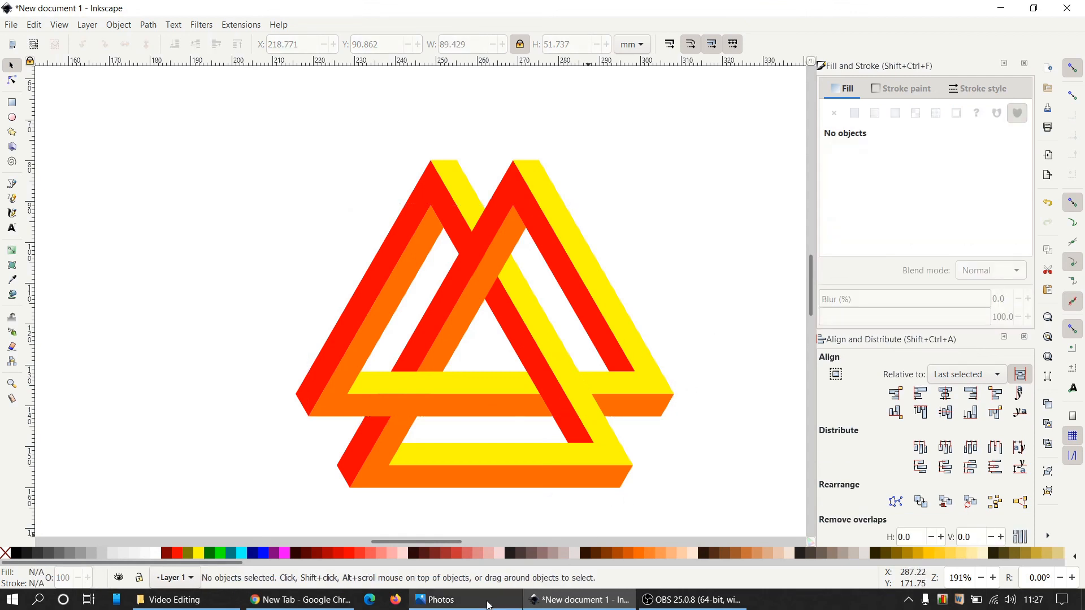
key("alt+Tab")
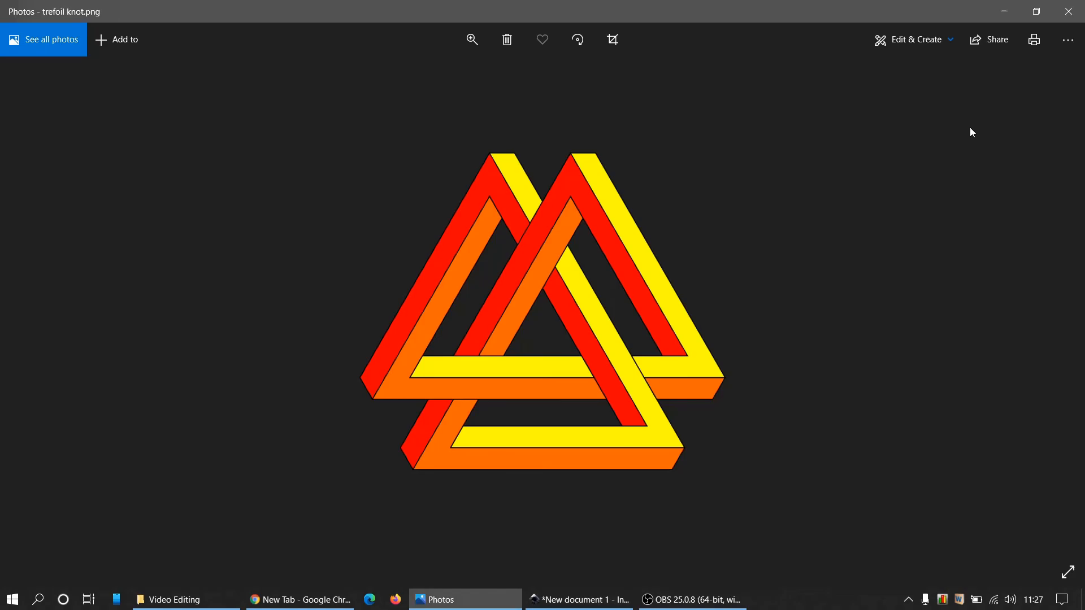
left_click(1003, 11)
scroll(728, 372, "down", 1)
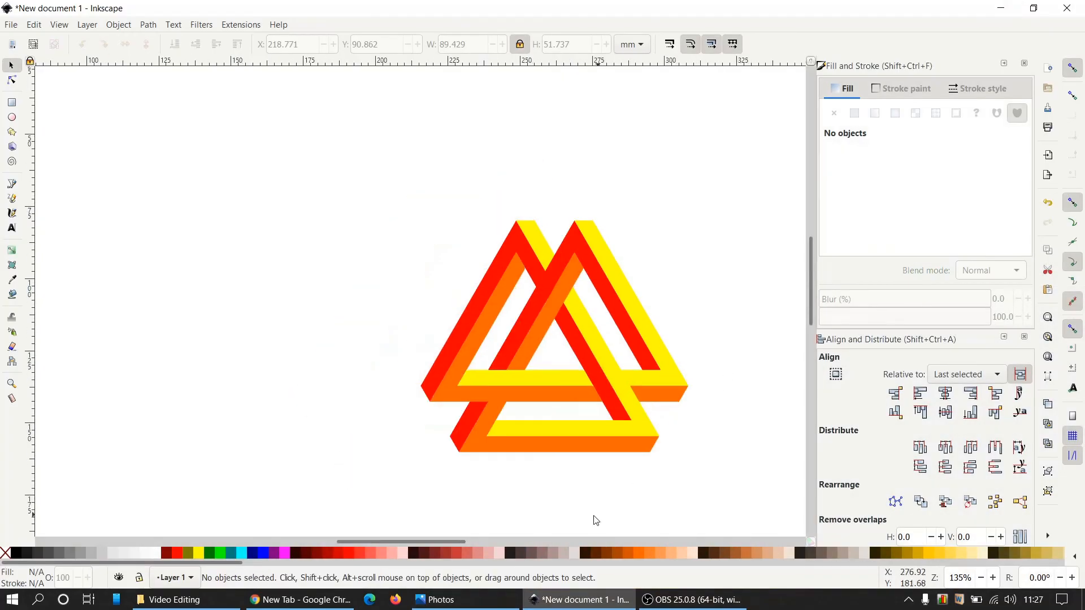
Give all six band paths of the knot a black stroke
left_click_drag(442, 541, 456, 546)
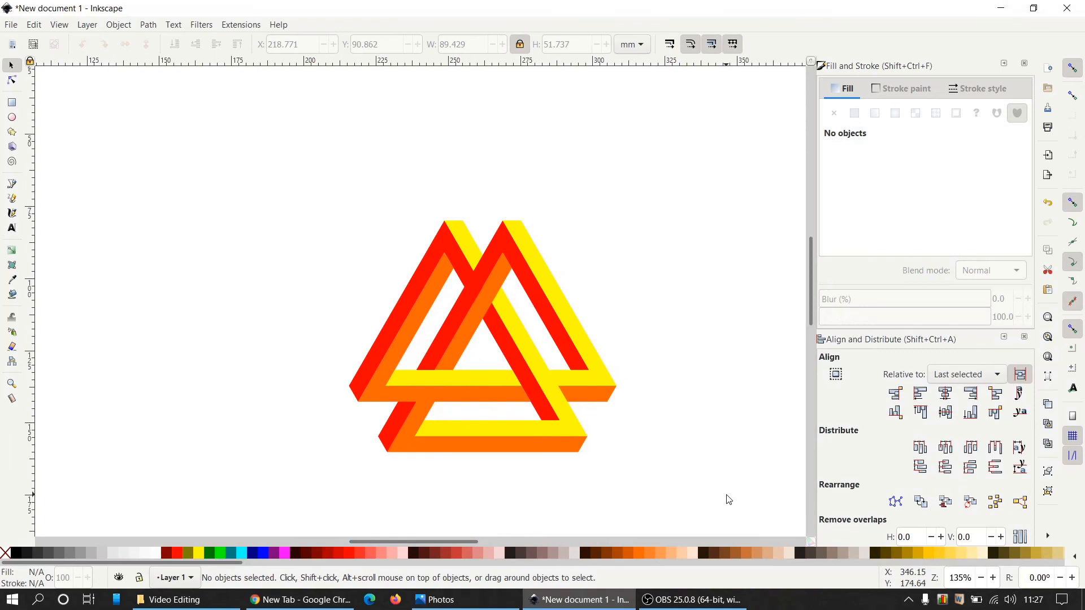
left_click_drag(689, 495, 247, 138)
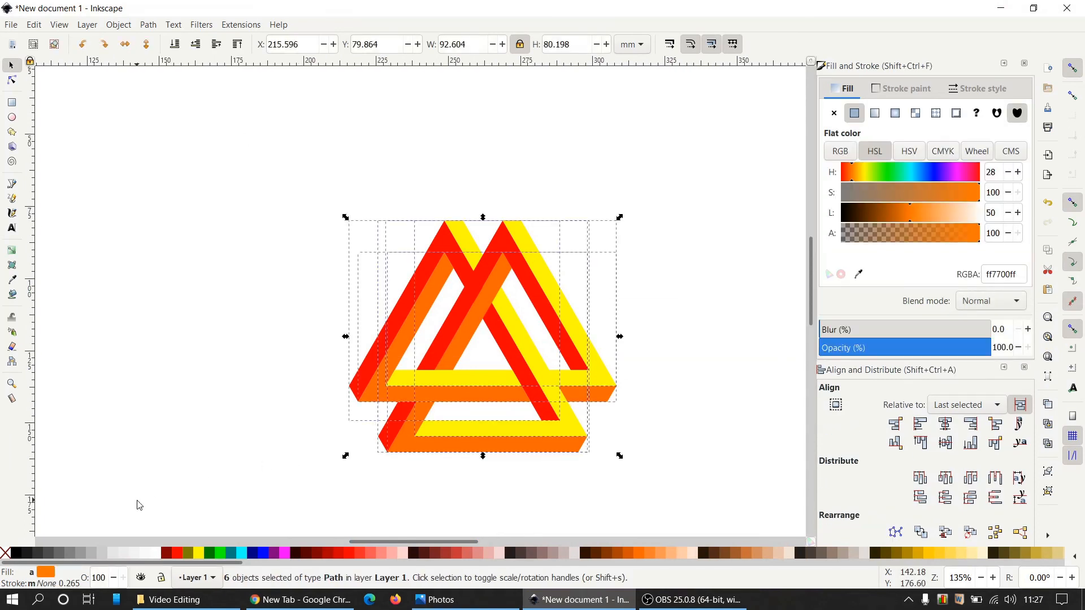
left_click(16, 556, "shift")
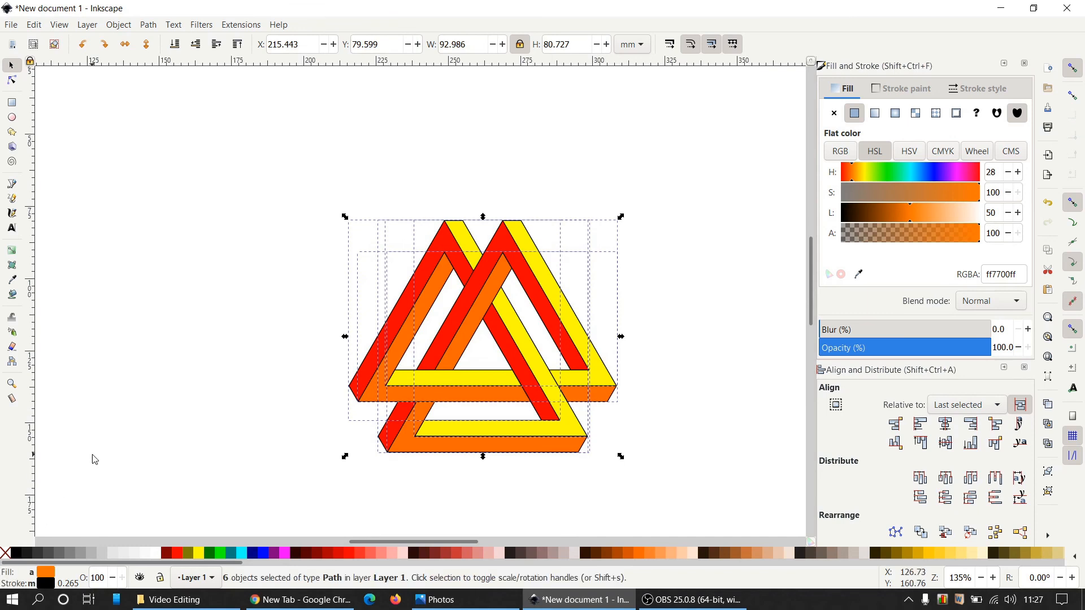
left_click(672, 476)
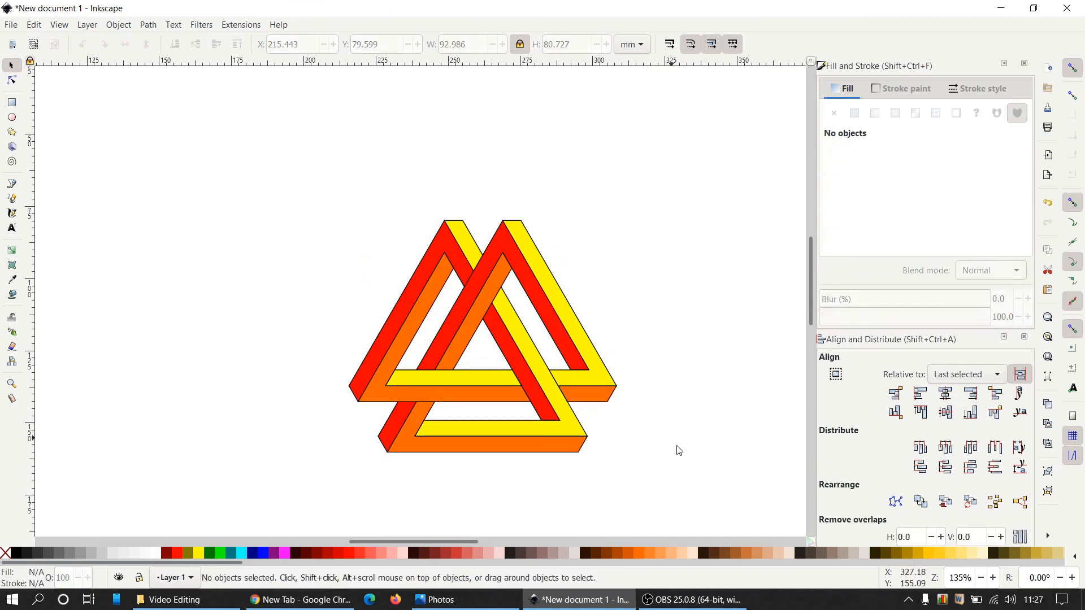
Set the stroke of all six band paths to 2 px wide with round caps and round joins
mouse_move(684, 468)
left_mouse_down()
mouse_move(332, 434)
mouse_move(274, 172)
left_mouse_up()
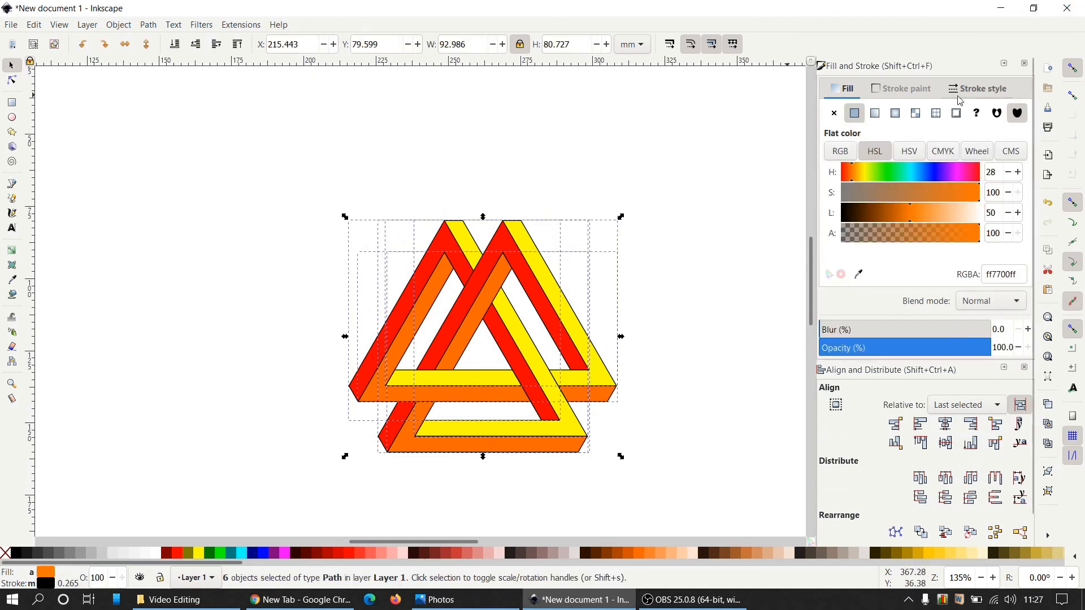
left_click(985, 90)
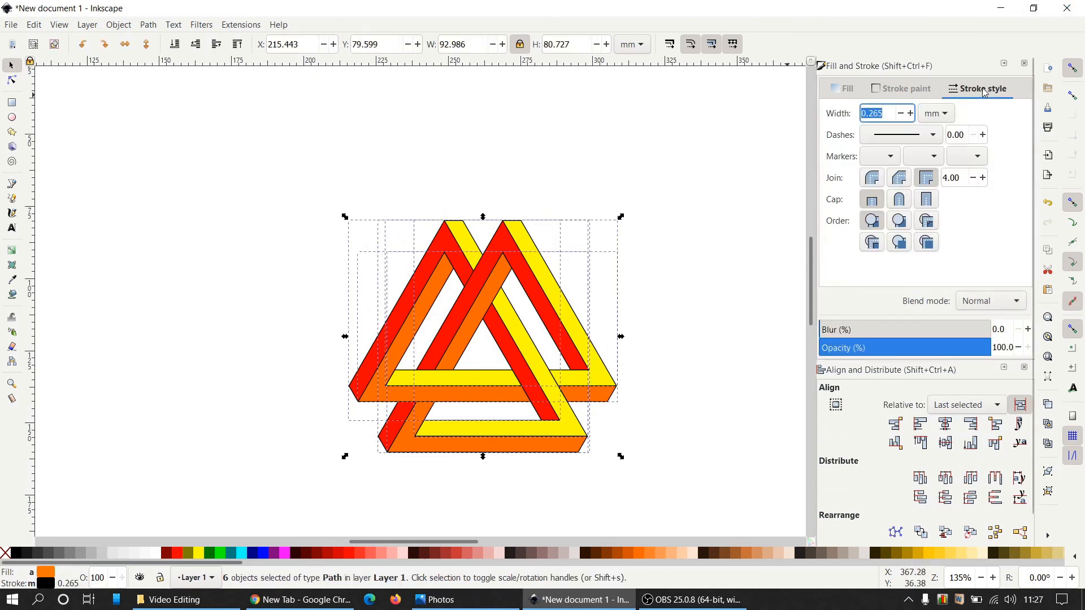
left_click(945, 113)
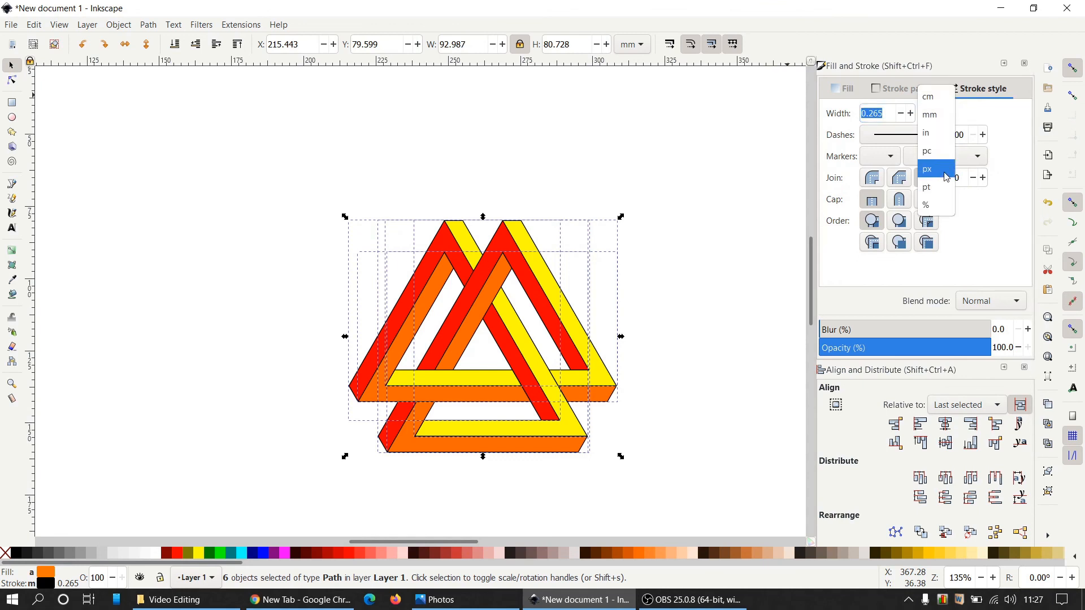
left_click(947, 169)
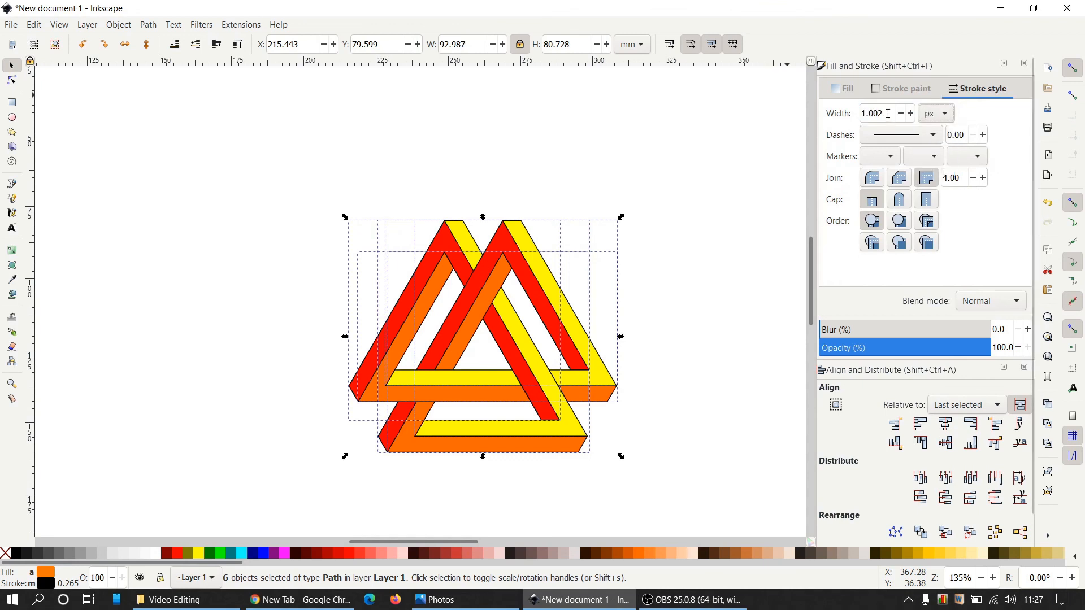
type("2")
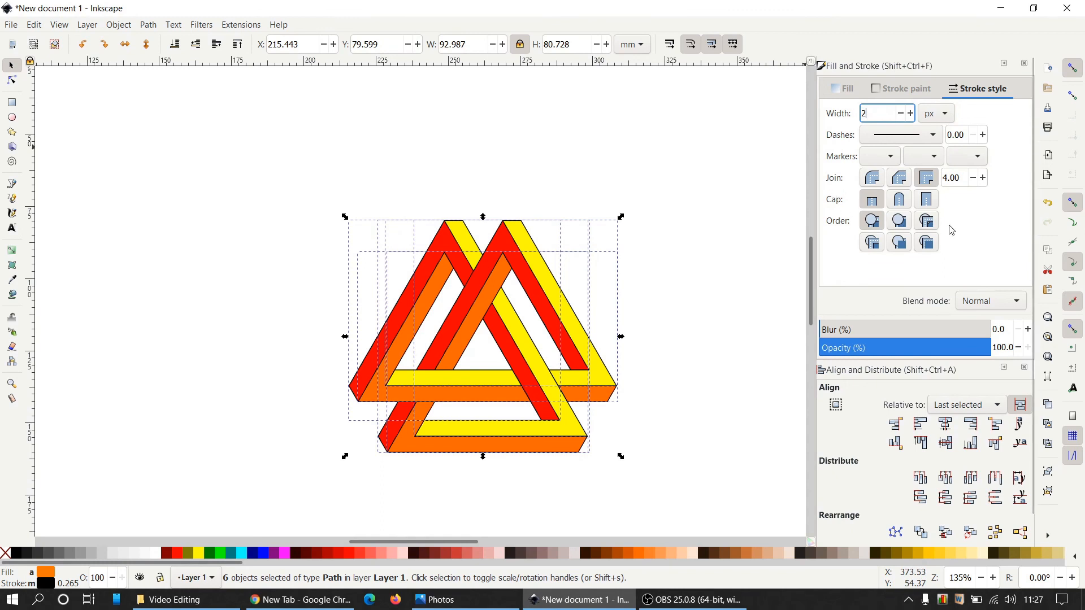
left_click(905, 203)
left_click(872, 177)
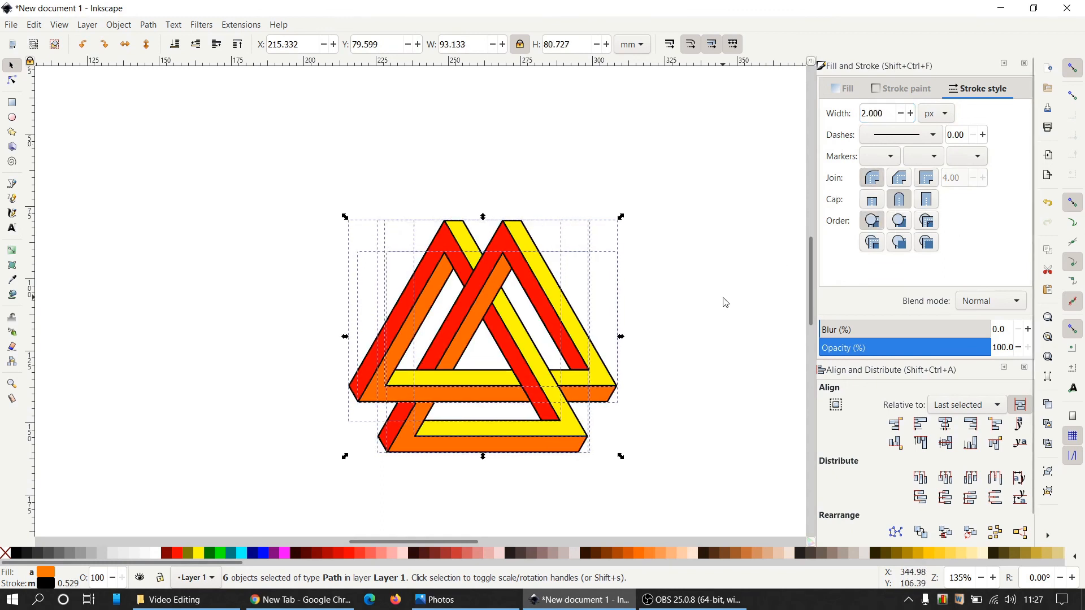
left_click(627, 451)
Group all six outlined band paths into a single object
scroll(636, 448, "up", 1)
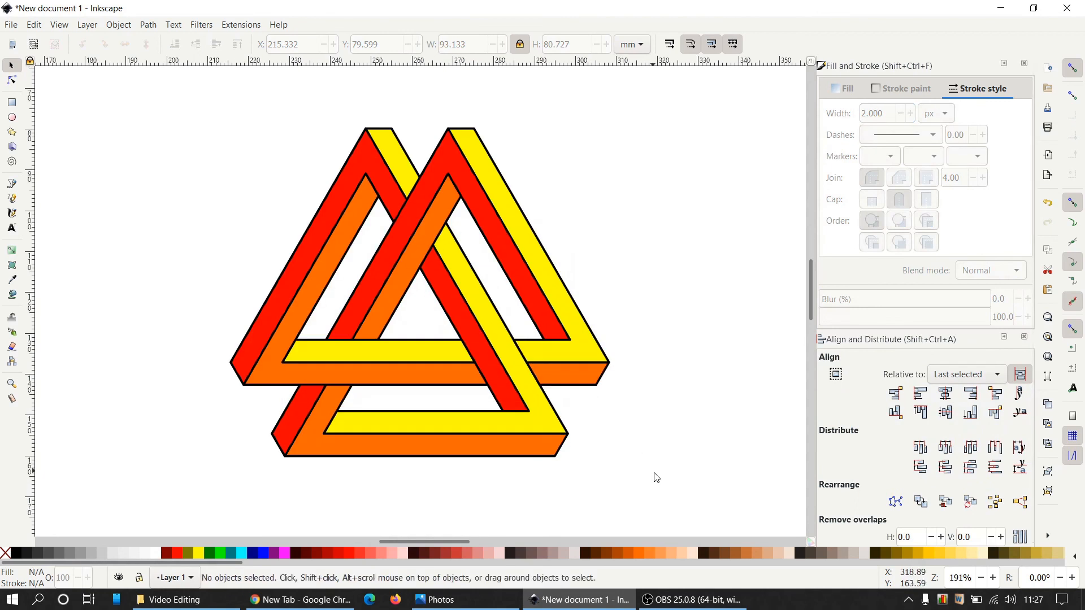
mouse_move(659, 478)
left_mouse_down()
mouse_move(448, 494)
mouse_move(134, 121)
mouse_move(150, 85)
left_mouse_up()
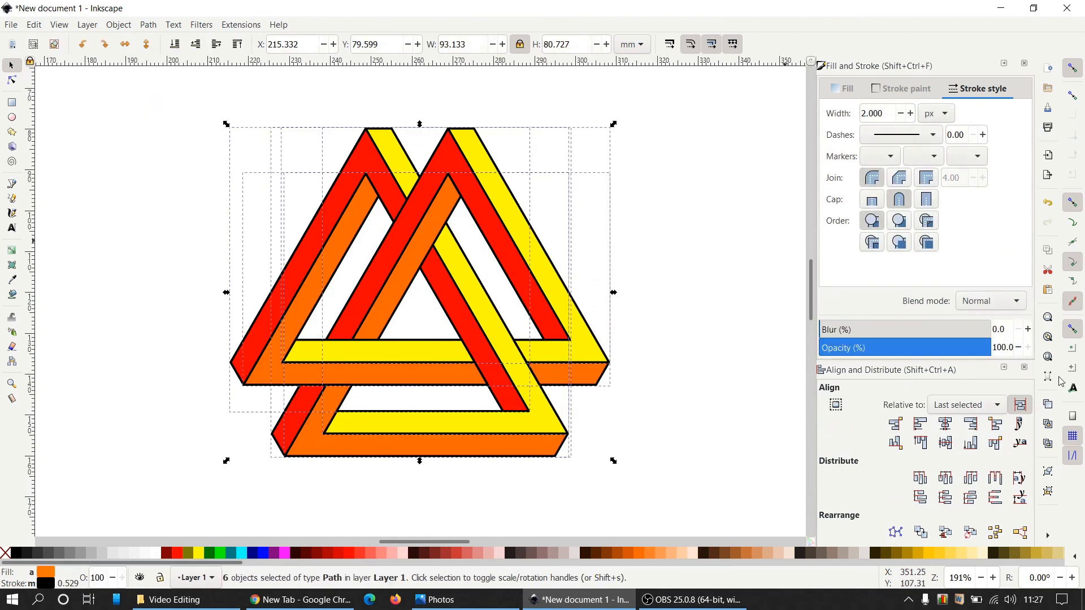
left_click(1056, 473)
left_click(684, 405)
scroll(701, 392, "down", 1)
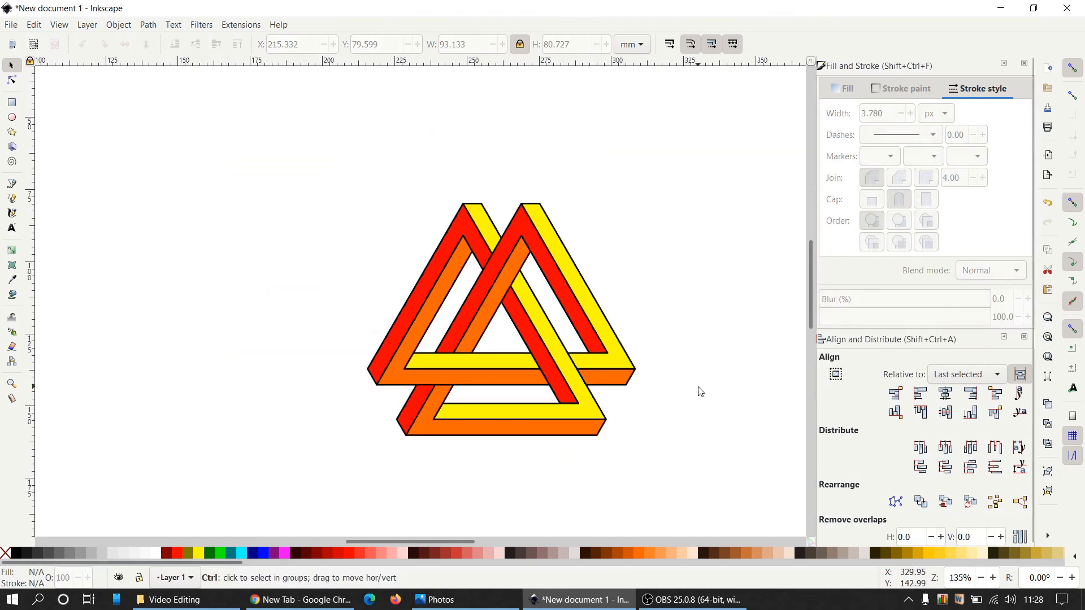
scroll(701, 392, "up", 1)
left_click_drag(460, 542, 471, 543)
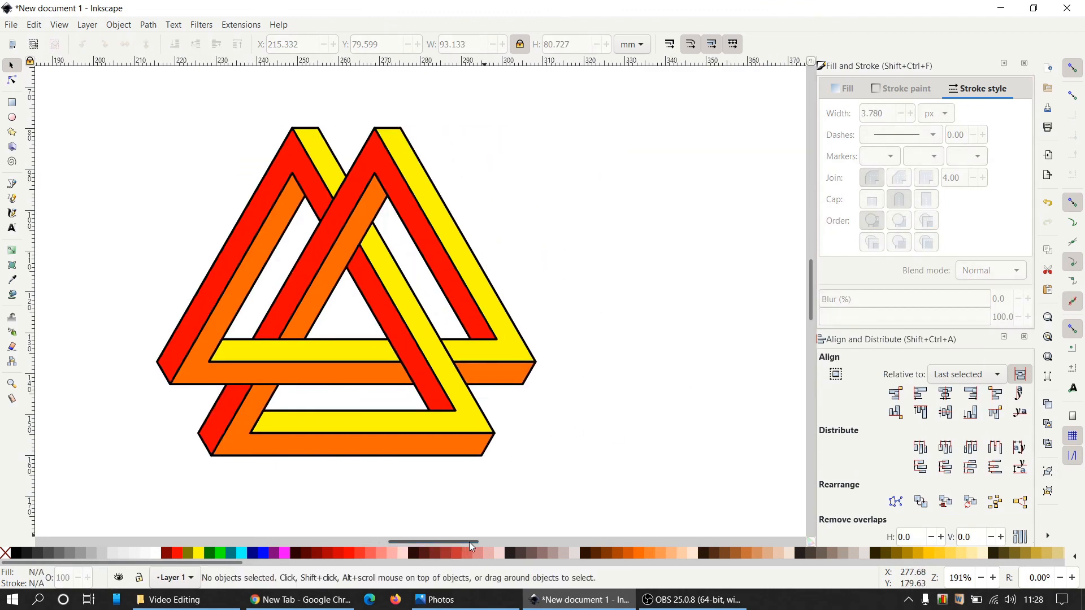